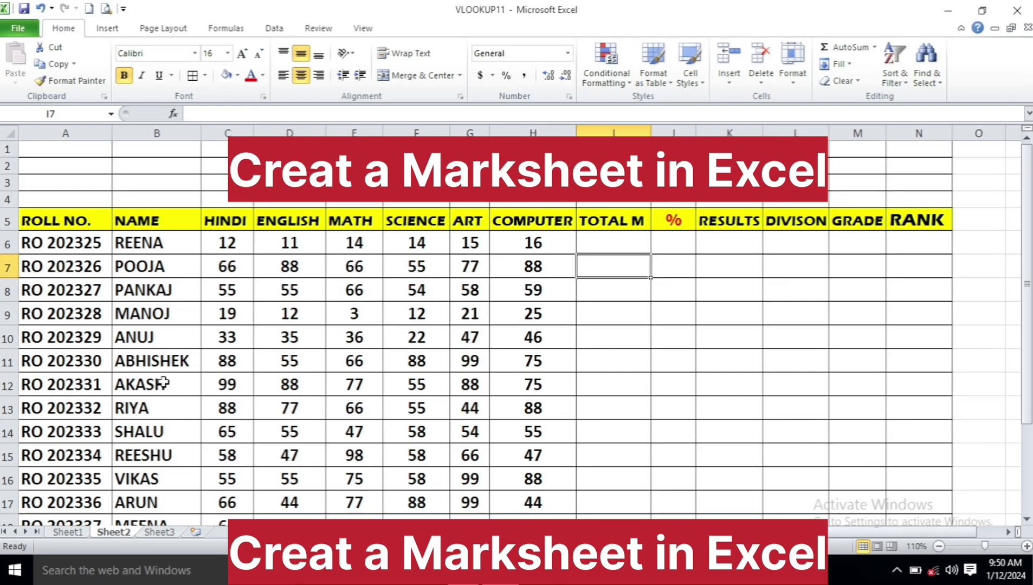
# Point out the roll numbers, names, the HINDI–COMPUTER subject headings and the first student's marks
pyautogui.moveTo(58, 227); pyautogui.dragTo(67, 479)
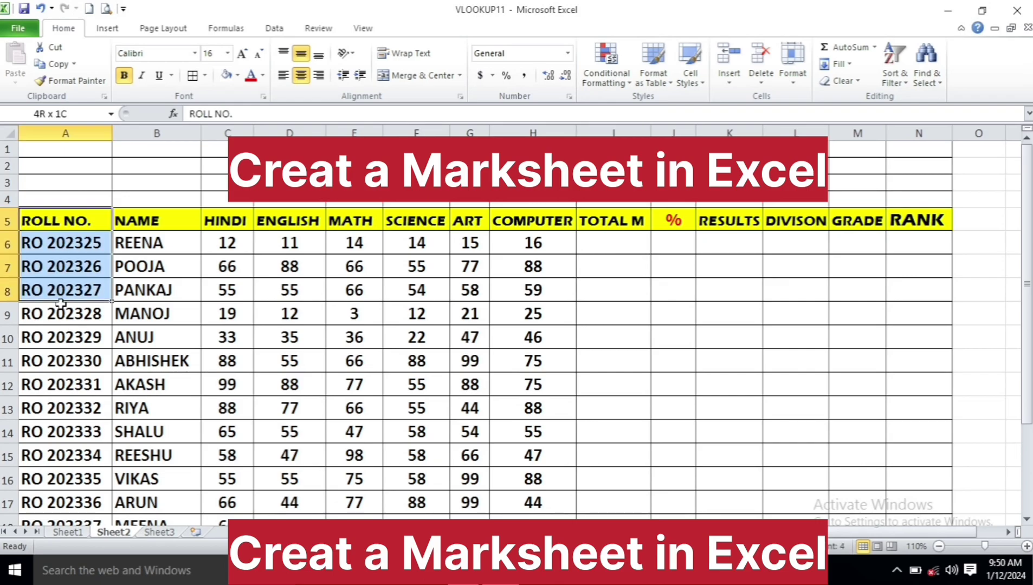
pyautogui.moveTo(66, 222); pyautogui.dragTo(67, 335)
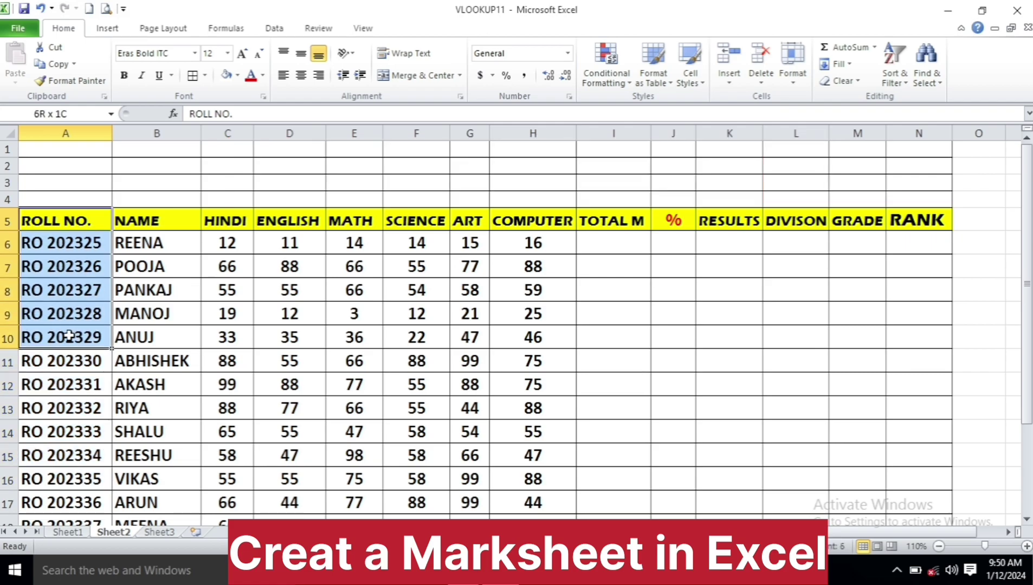
pyautogui.moveTo(158, 222); pyautogui.dragTo(157, 333)
pyautogui.click(223, 220)
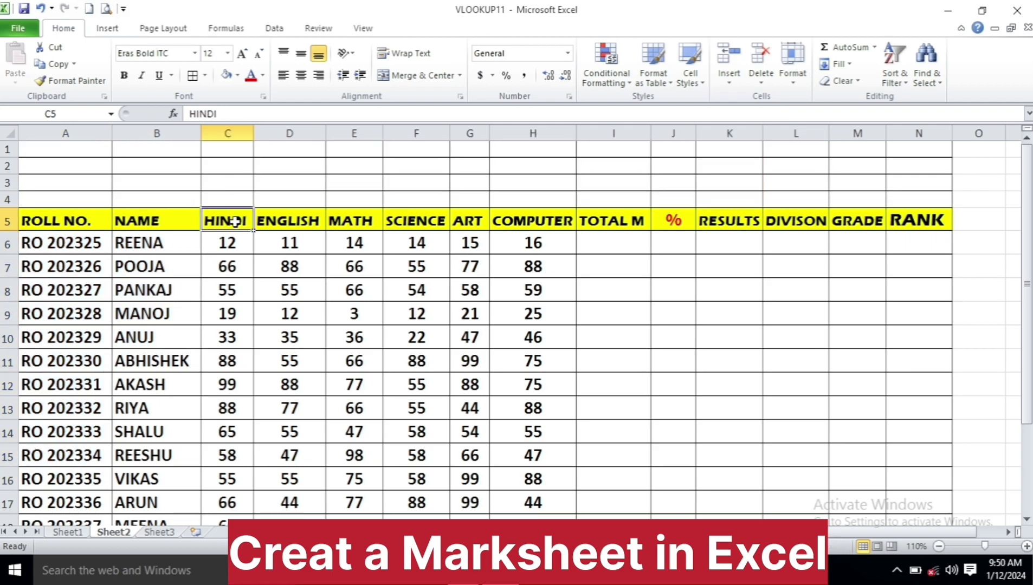
pyautogui.click(274, 222)
pyautogui.click(353, 221)
pyautogui.click(415, 222)
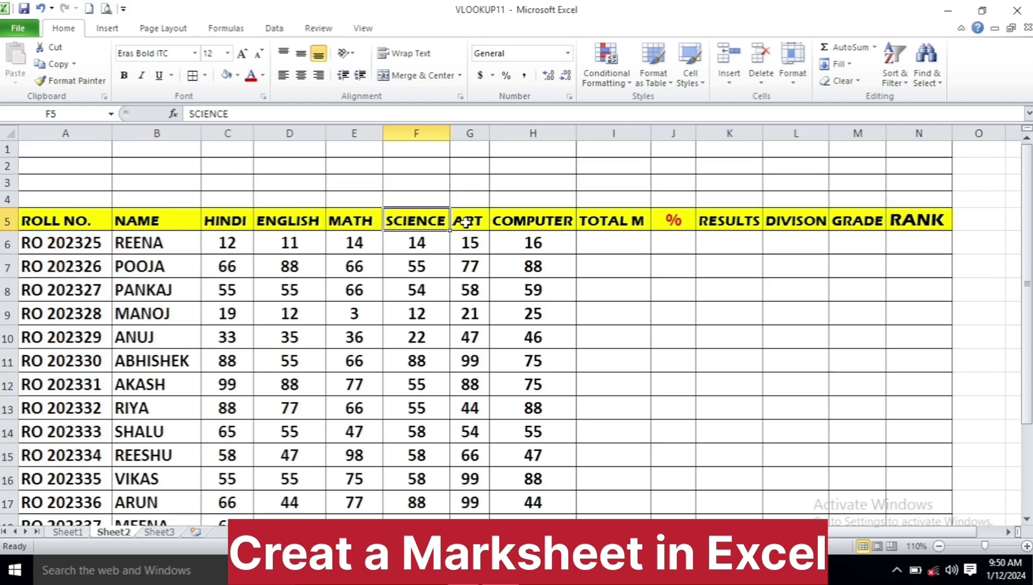
pyautogui.click(468, 221)
pyautogui.click(533, 219)
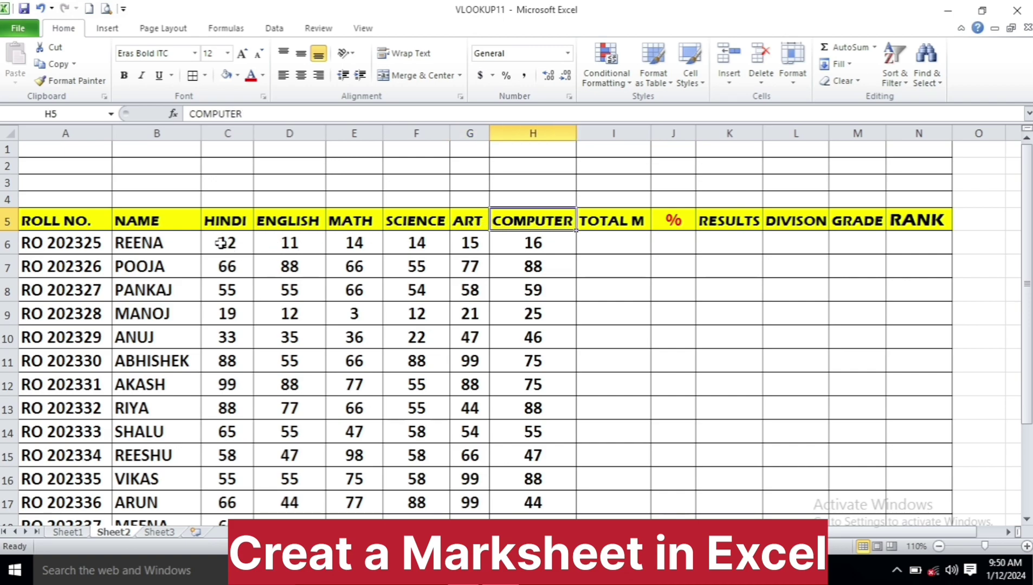
pyautogui.moveTo(227, 244); pyautogui.dragTo(503, 247)
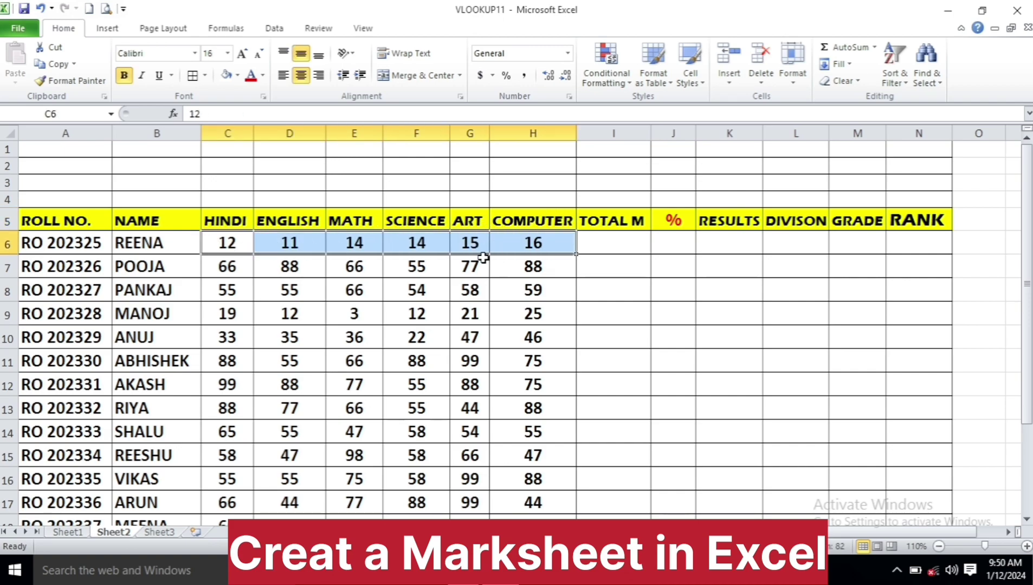
# Enter =SUM(C6:H6) in I6 to total the first student's six marks, giving 82
pyautogui.click(618, 240)
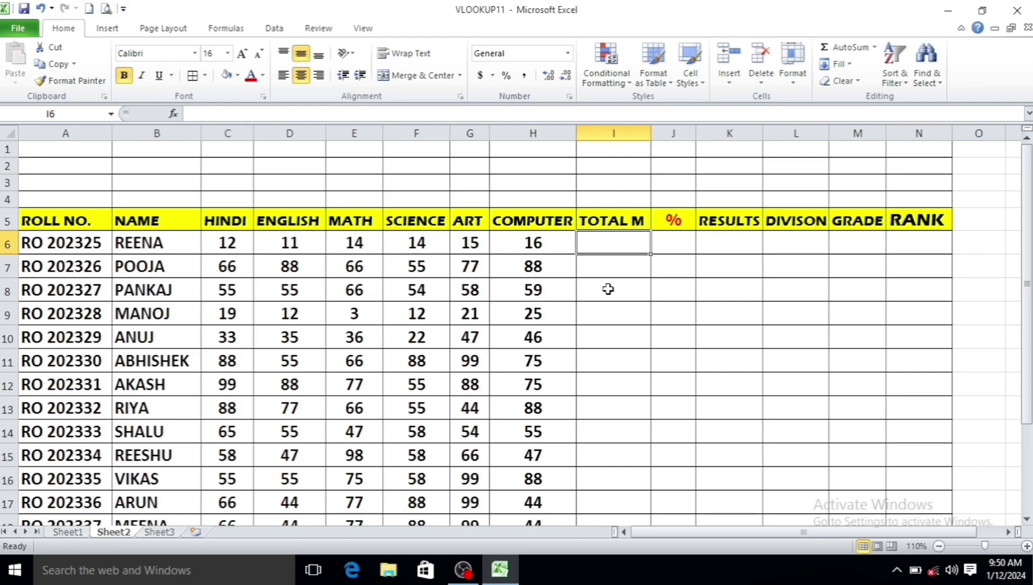
pyautogui.write('=S')
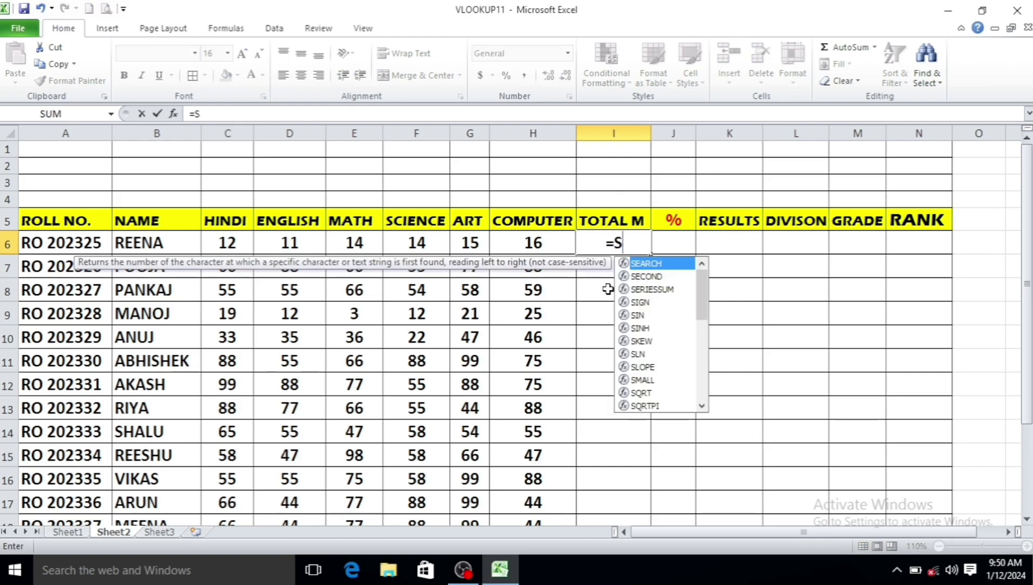
pyautogui.write('UM(')
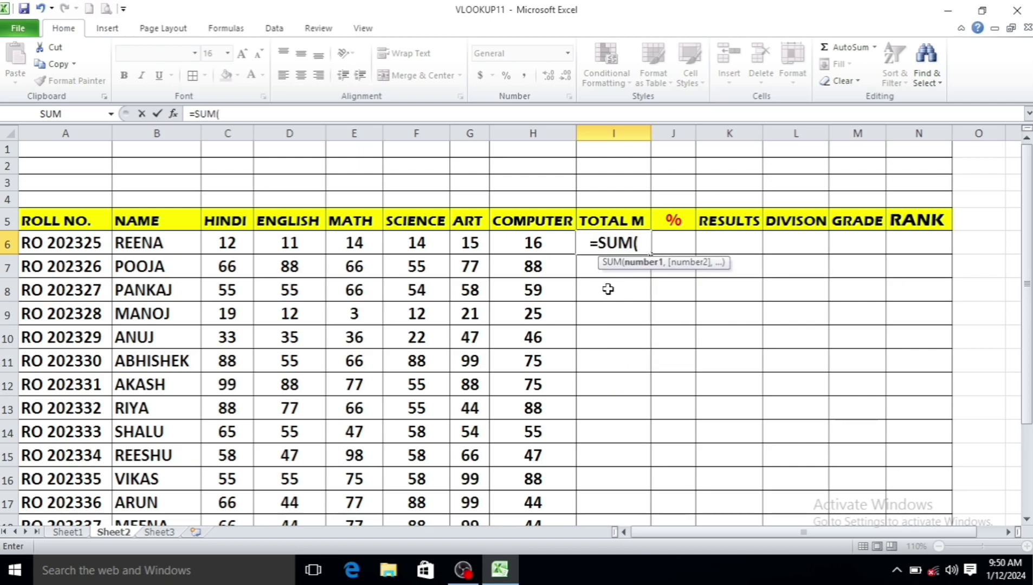
pyautogui.moveTo(217, 243); pyautogui.dragTo(530, 244)
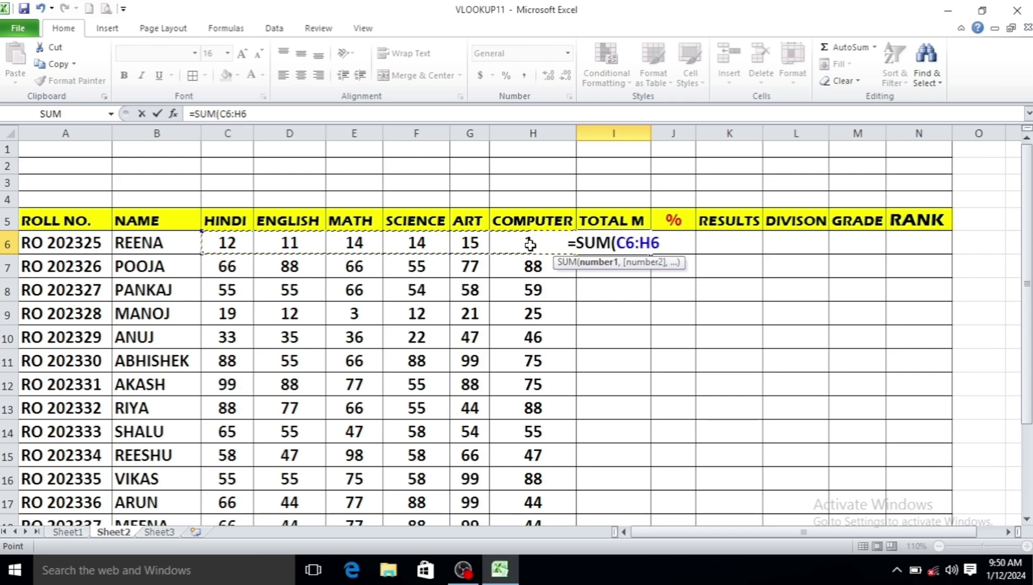
pyautogui.write(')')
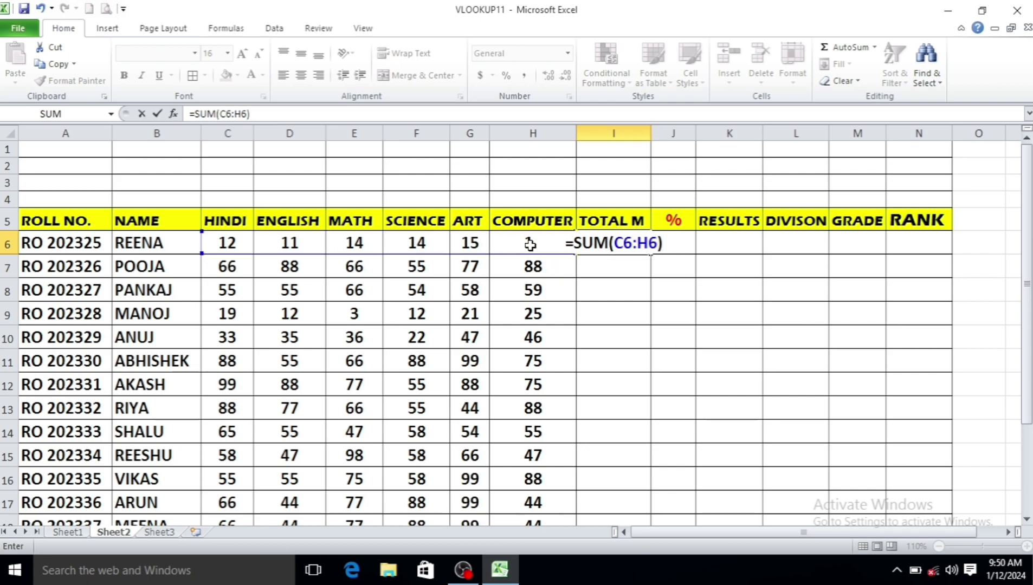
pyautogui.press('Return')
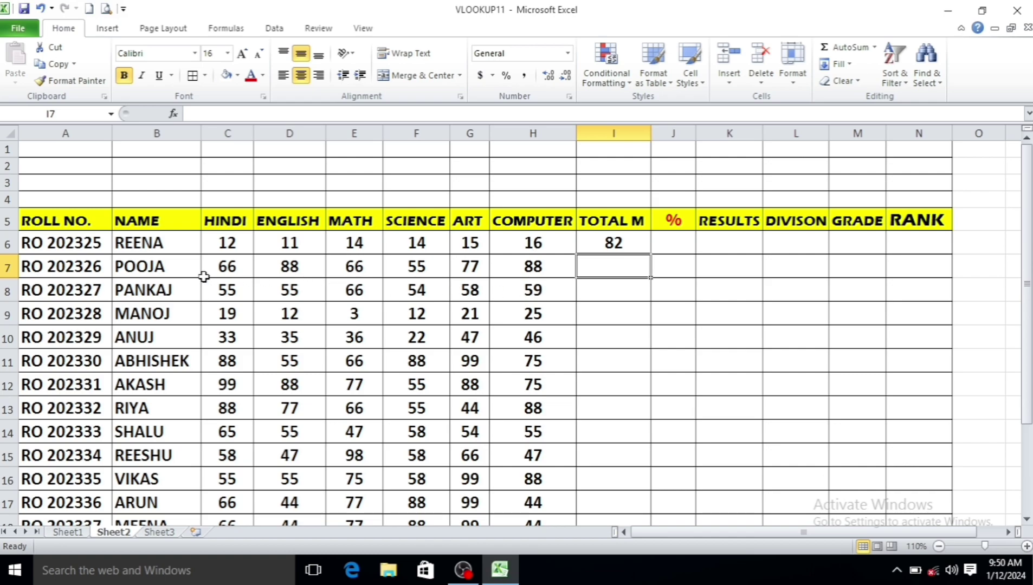
# Total the second student's marks in I7 with AutoSum (Alt+=)
pyautogui.moveTo(209, 266); pyautogui.dragTo(508, 266)
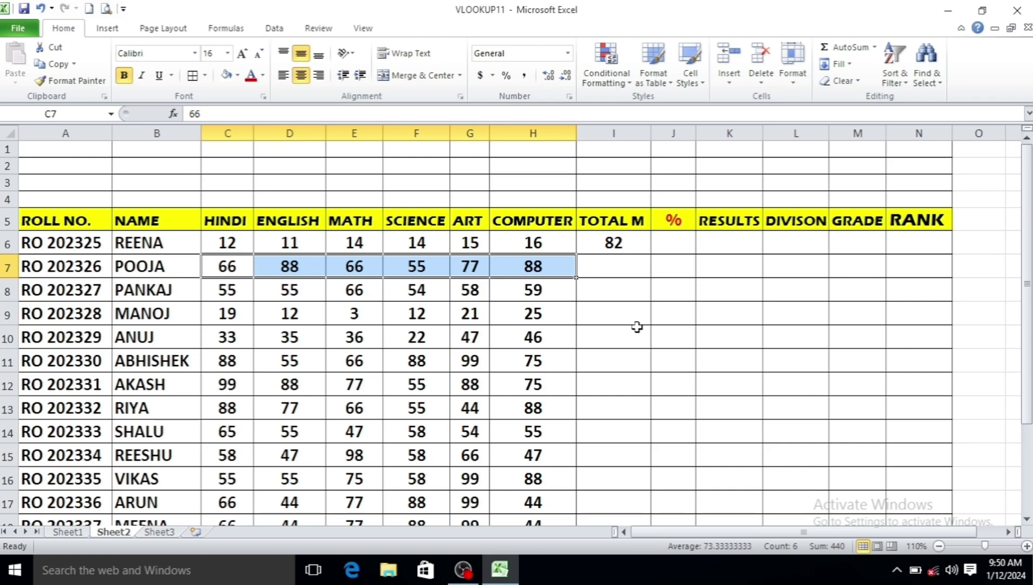
pyautogui.press('alt')
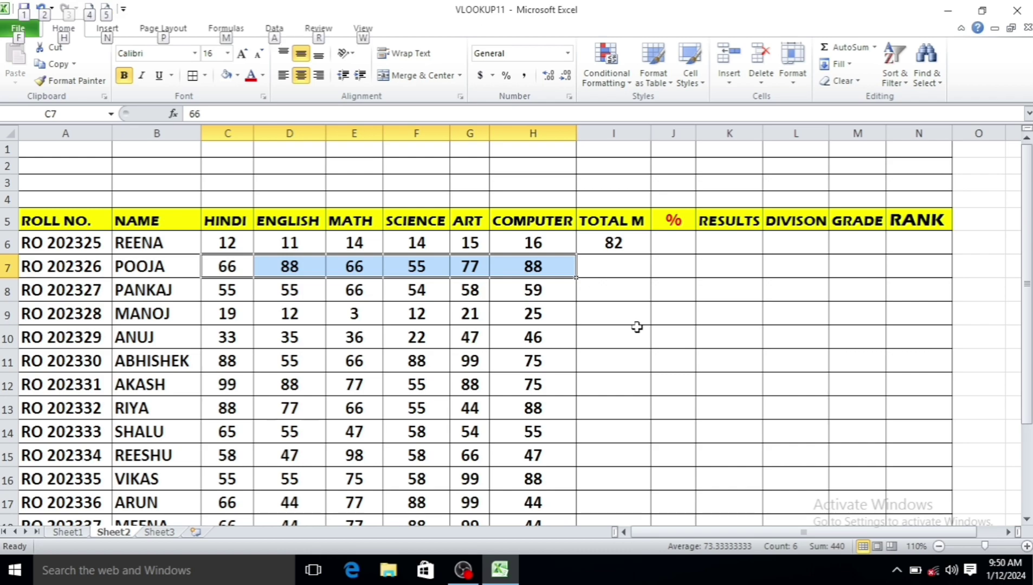
pyautogui.hotkey('alt', '=')
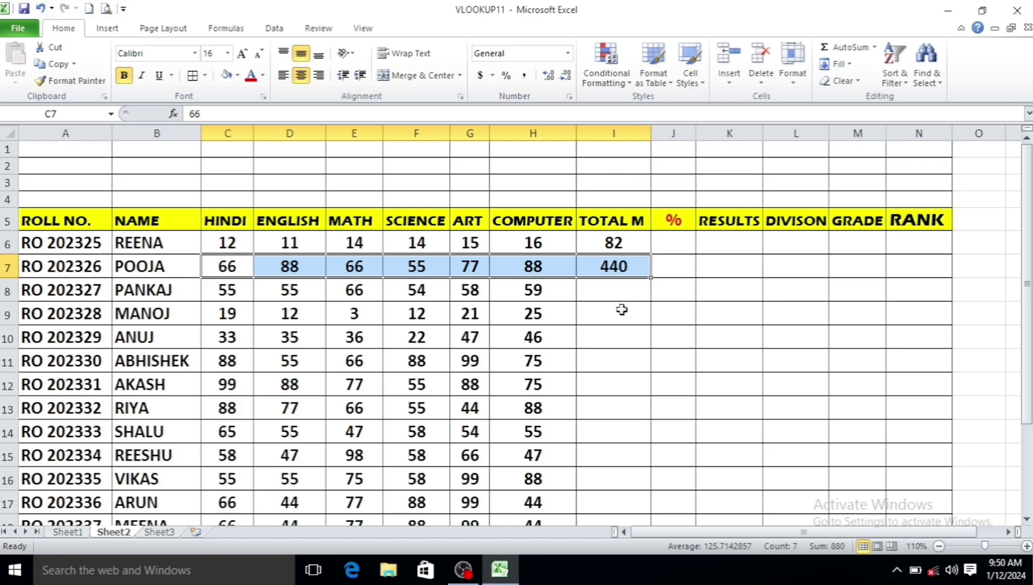
pyautogui.click(618, 290)
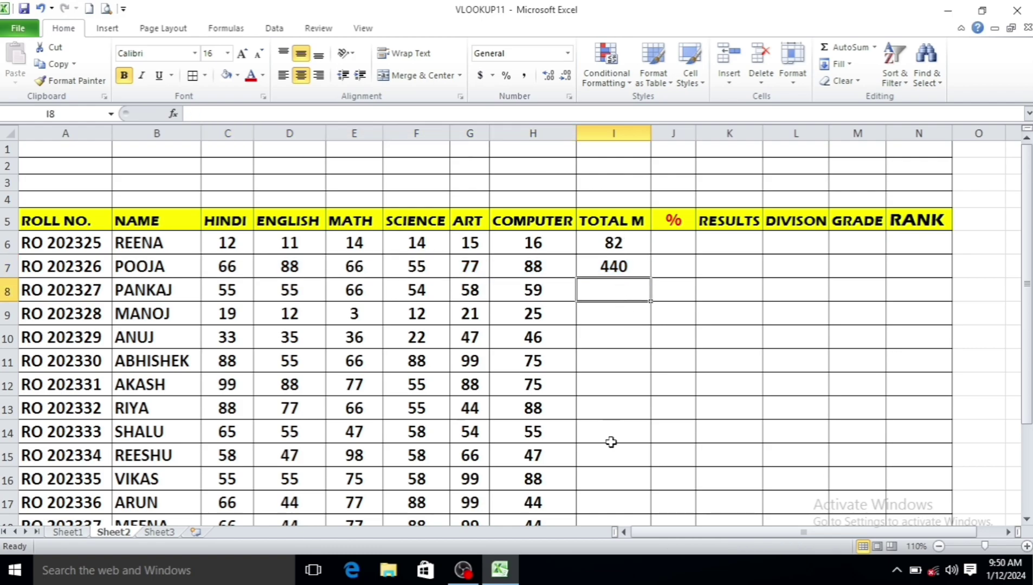
pyautogui.click(617, 265)
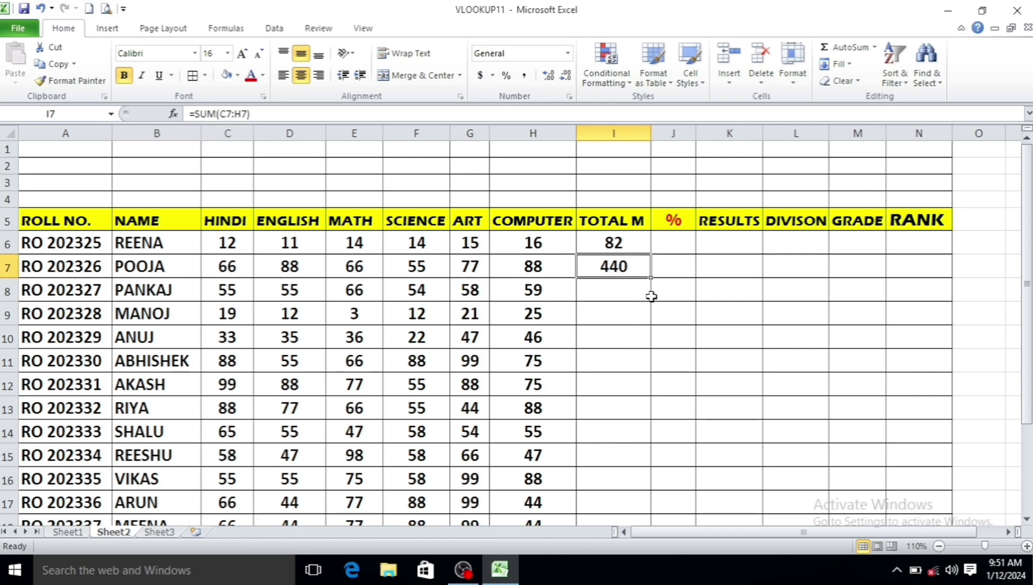
# Copy the totals down the column, then delete the copied totals below the second student
pyautogui.moveTo(650, 277); pyautogui.dragTo(634, 490)
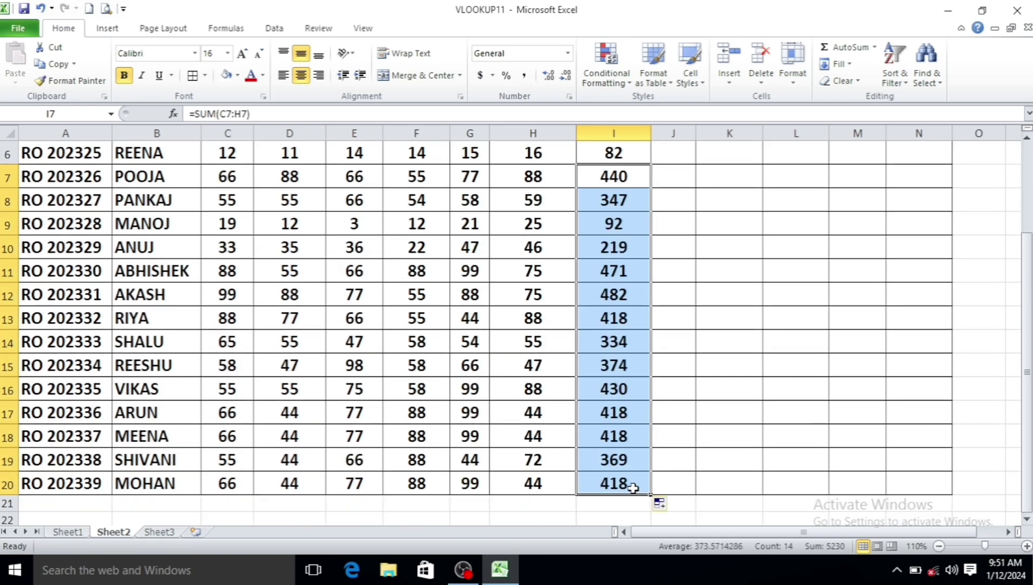
pyautogui.scroll(2, 629, 387)
pyautogui.click(668, 318)
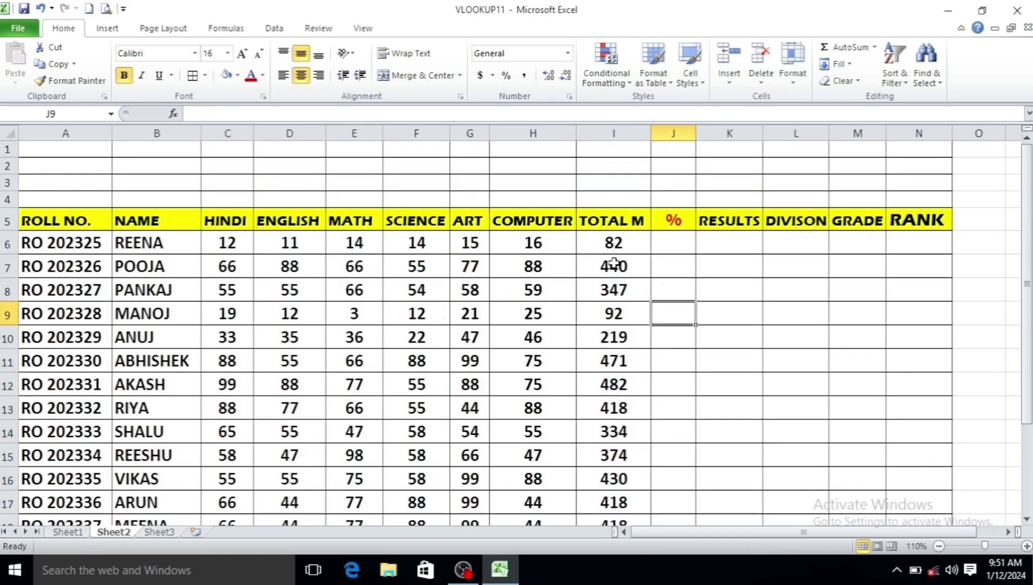
pyautogui.moveTo(615, 266); pyautogui.dragTo(606, 533)
pyautogui.press('Delete')
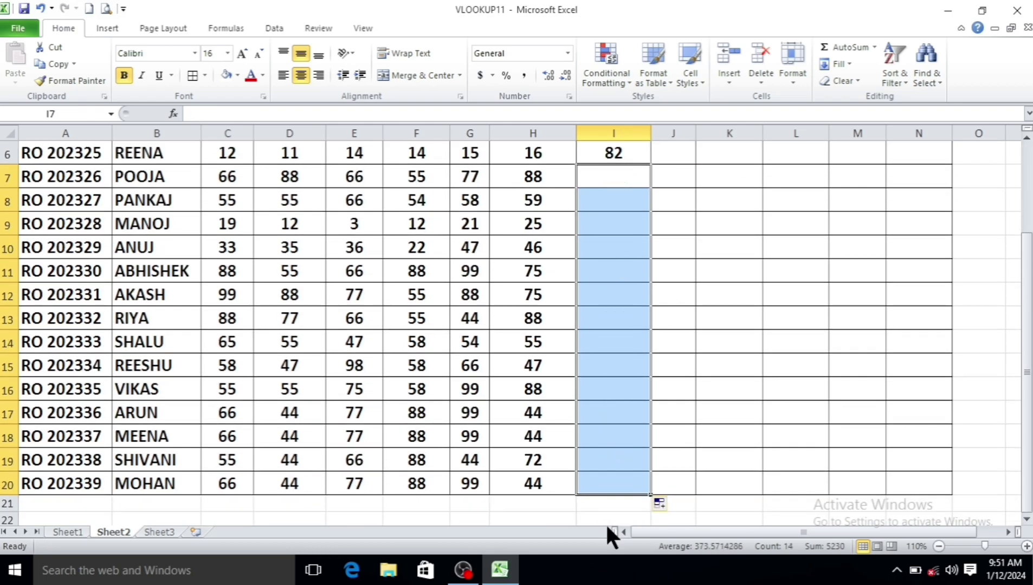
pyautogui.scroll(2, 600, 414)
# Fill the SUM formula down I6:I20 with Ctrl+D and spot-check several students' totals
pyautogui.moveTo(613, 242); pyautogui.dragTo(627, 493)
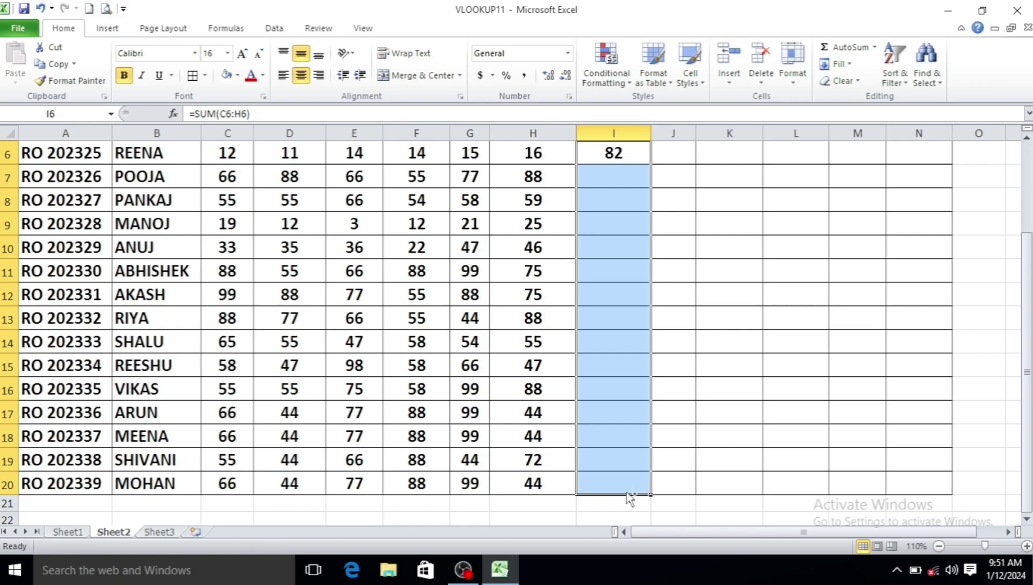
pyautogui.hotkey('ctrl', 'd')
pyautogui.scroll(2, 615, 400)
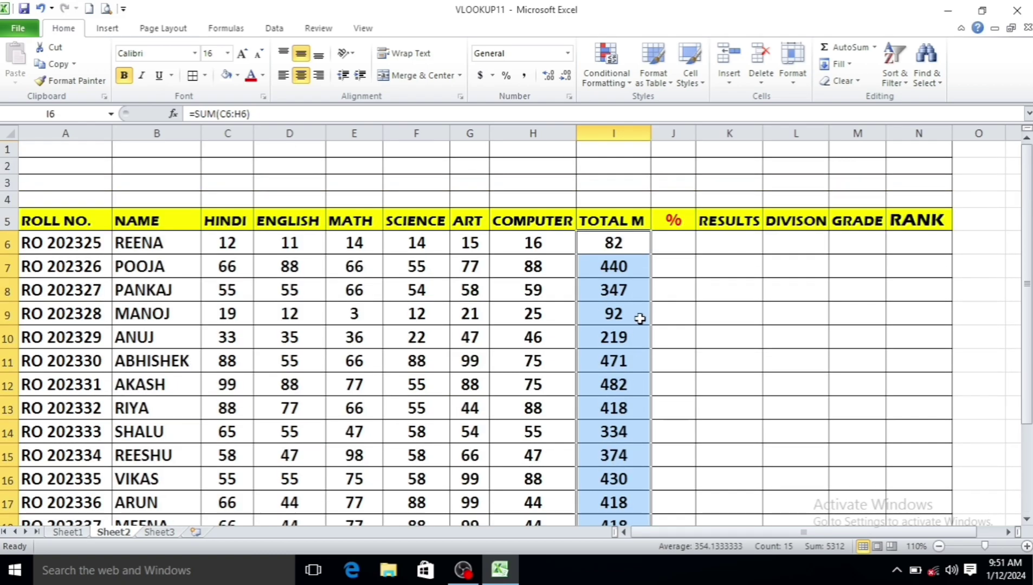
pyautogui.click(620, 244)
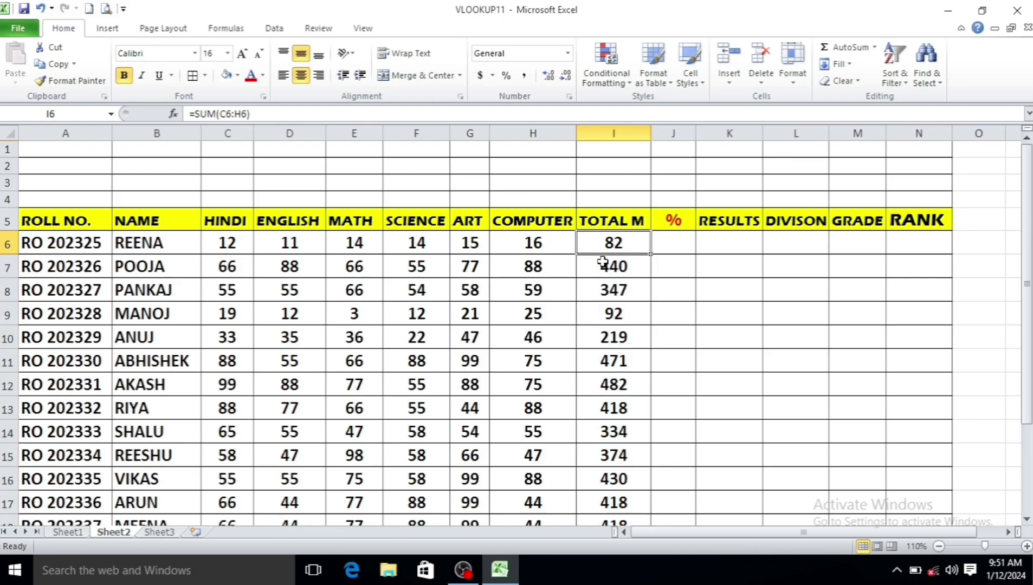
pyautogui.click(605, 265)
pyautogui.click(612, 318)
pyautogui.click(618, 358)
pyautogui.click(614, 384)
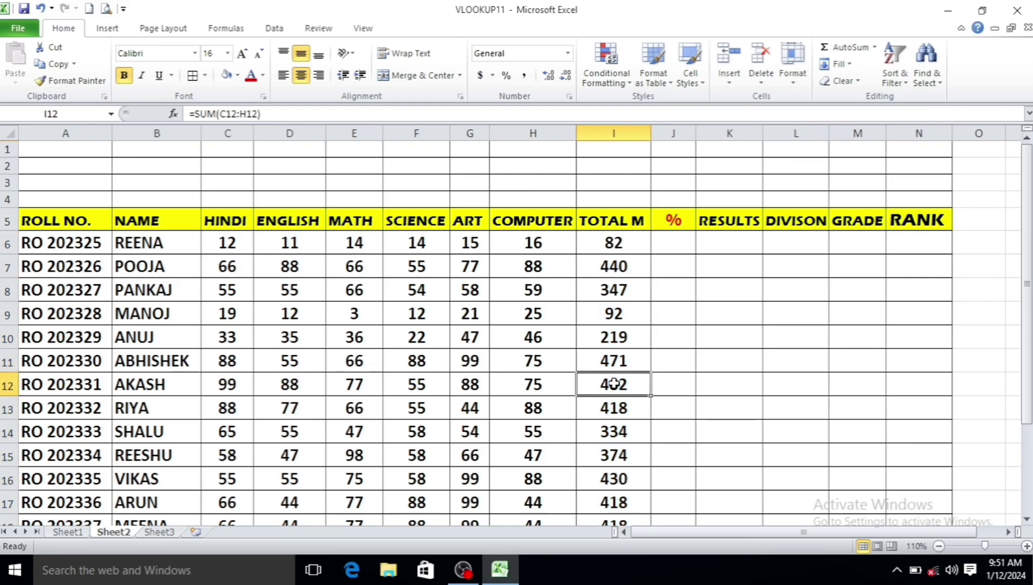
pyautogui.click(675, 242)
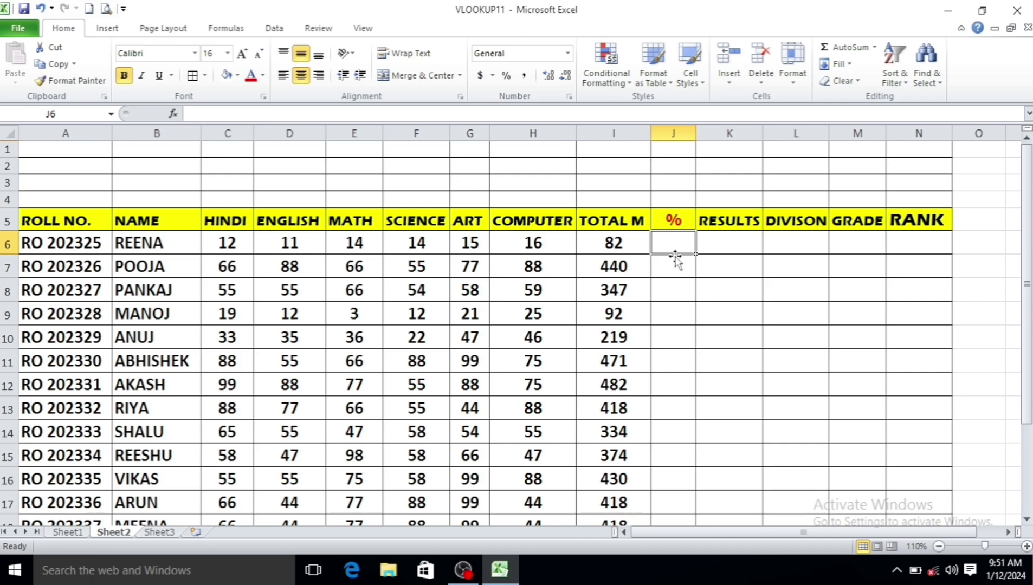
# Enter =I6/6 in J6 for the first student's percentage
pyautogui.write('=')
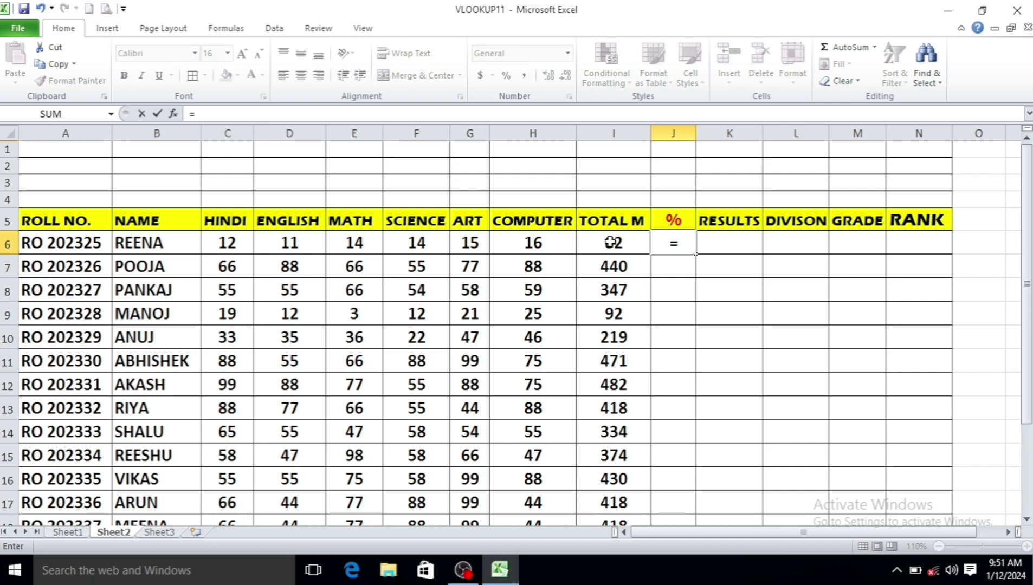
pyautogui.click(609, 242)
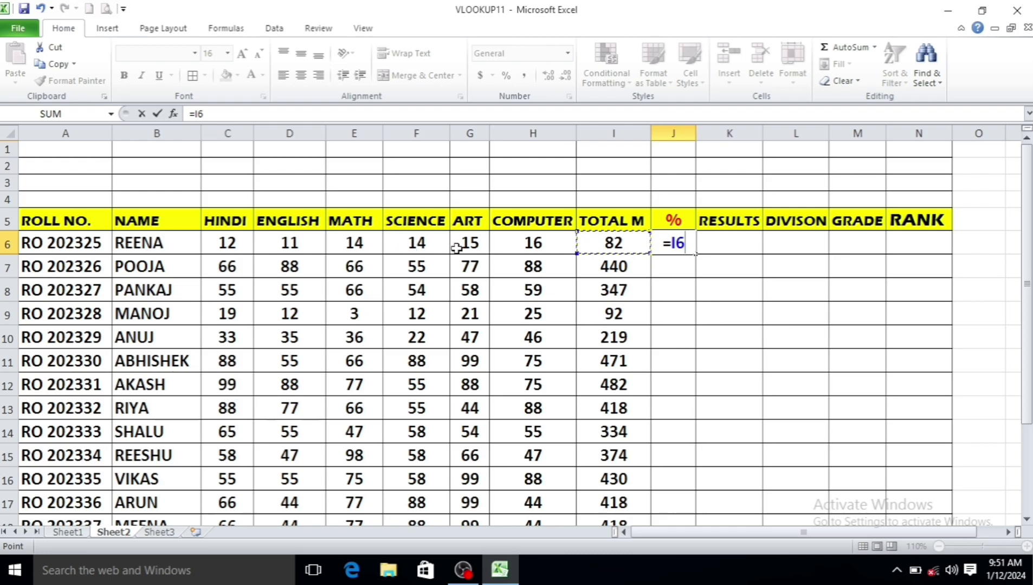
pyautogui.write('/')
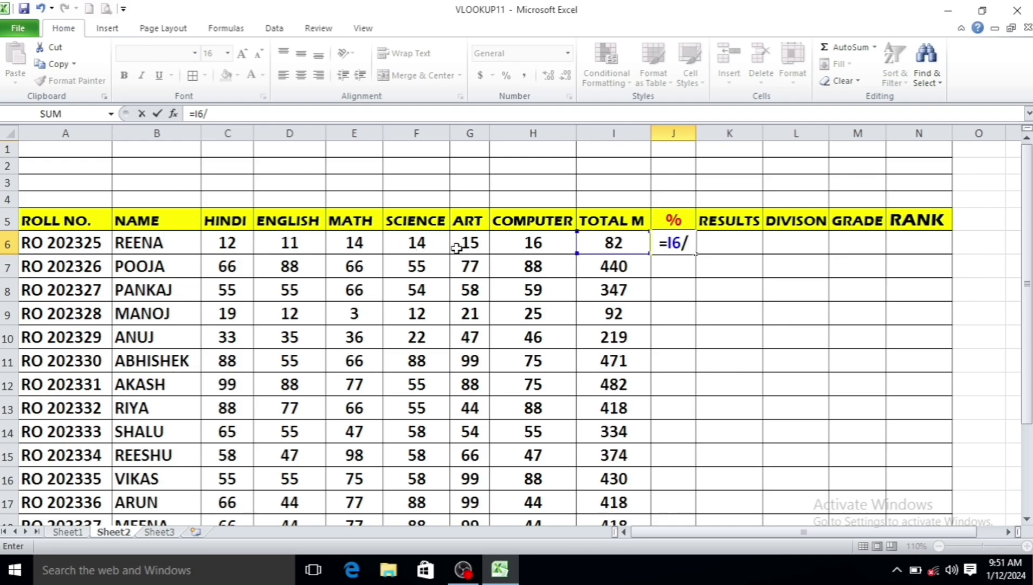
pyautogui.write('6')
pyautogui.press('Return')
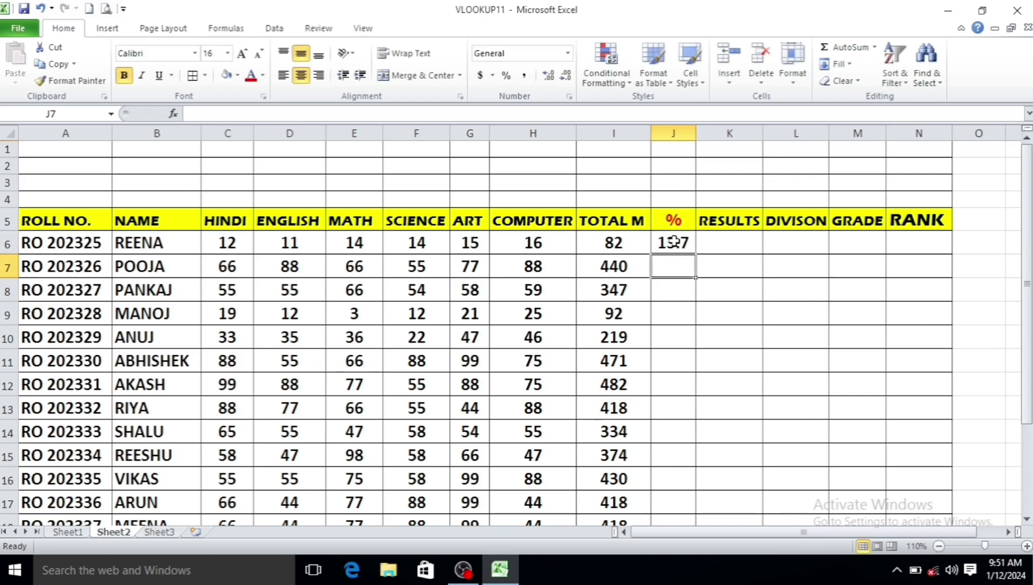
# Copy the percentage formula down to J20 and check the second student's copy
pyautogui.click(673, 243)
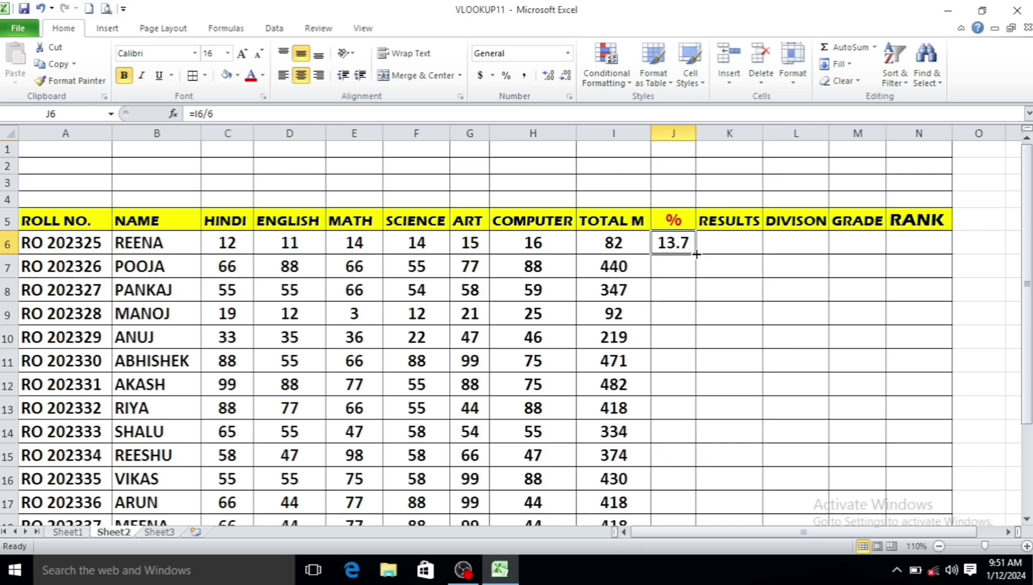
pyautogui.moveTo(696, 254)
pyautogui.mouseDown()
pyautogui.moveTo(701, 528)
pyautogui.moveTo(698, 501)
pyautogui.mouseUp()
pyautogui.scroll(2, 688, 398)
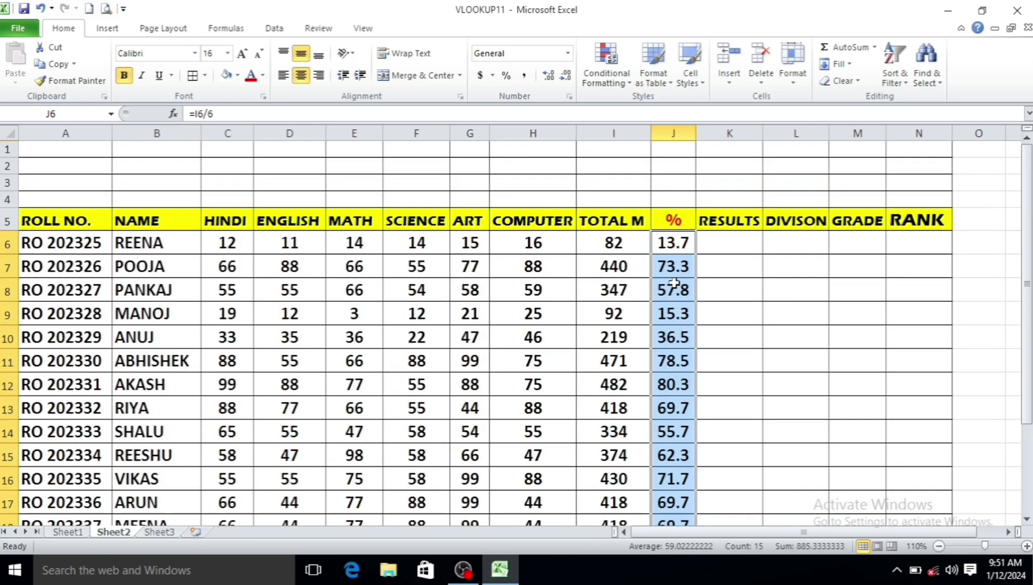
pyautogui.click(672, 266)
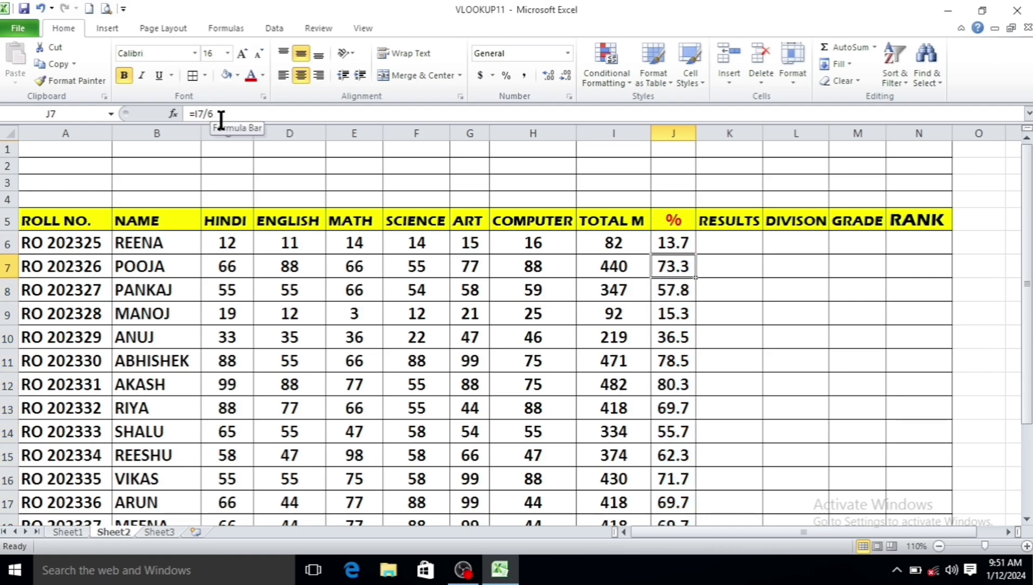
pyautogui.click(724, 243)
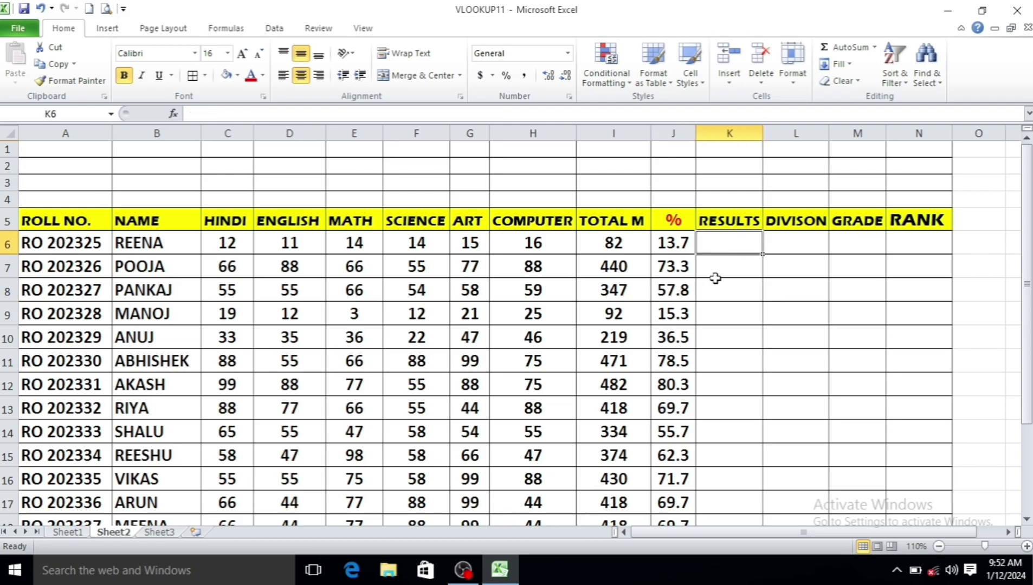
# Enter =IF(J6>=33,"PASS","FAIL") in K6, which shows FAIL for 13.7%
pyautogui.write('=IF')
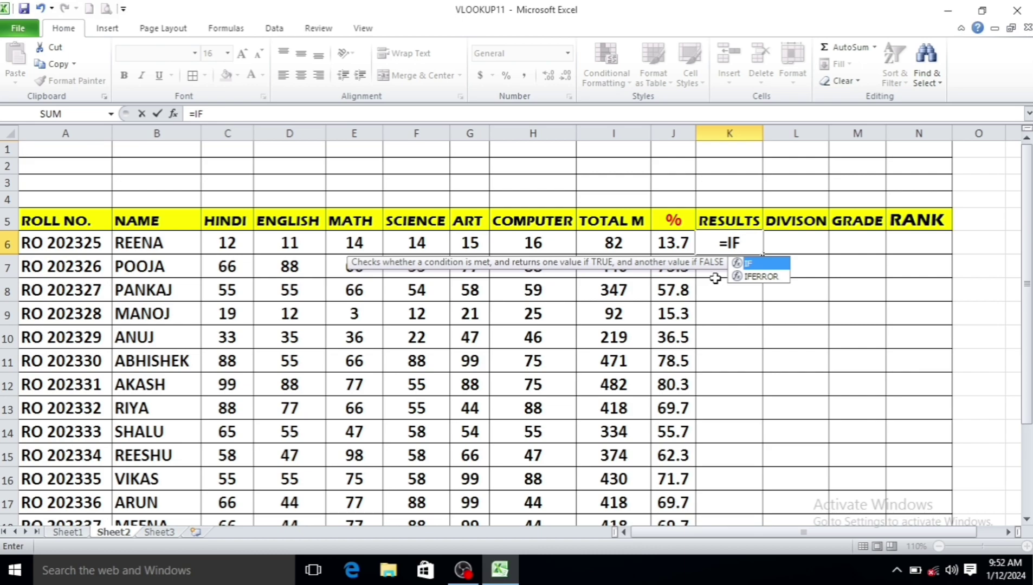
pyautogui.write('(')
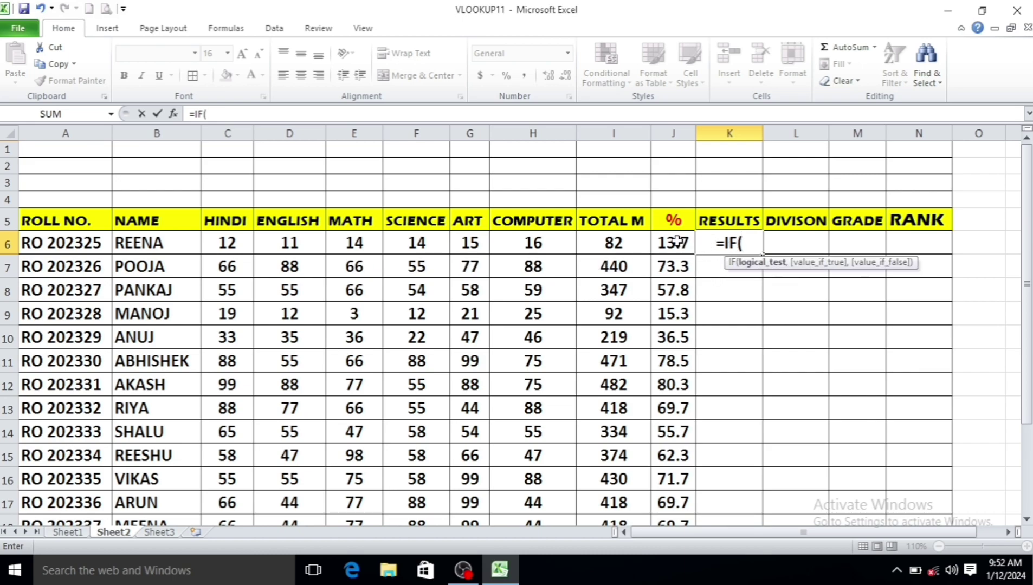
pyautogui.click(675, 242)
pyautogui.write('>')
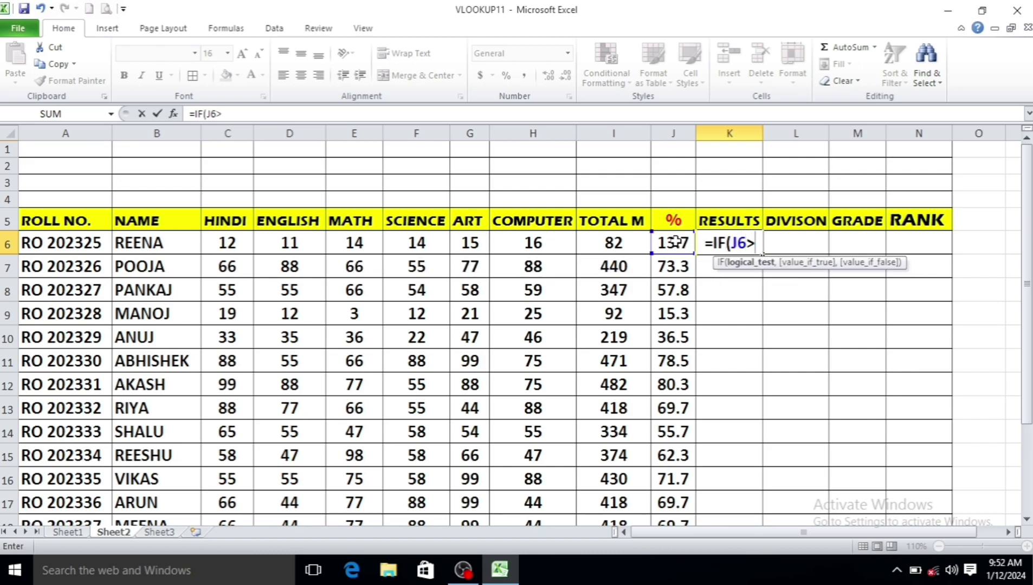
pyautogui.write('=33')
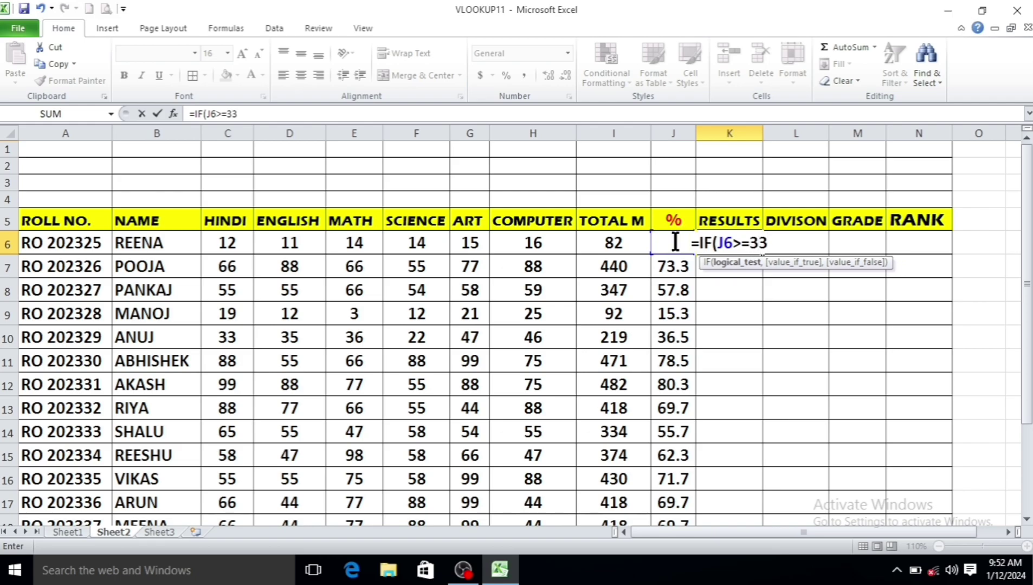
pyautogui.write(',"p')
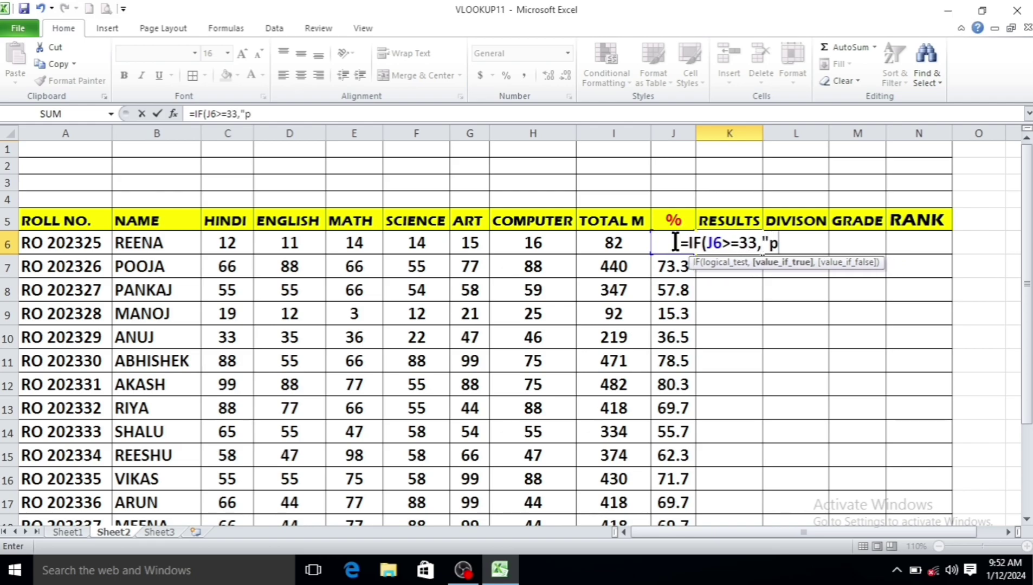
pyautogui.write('ass')
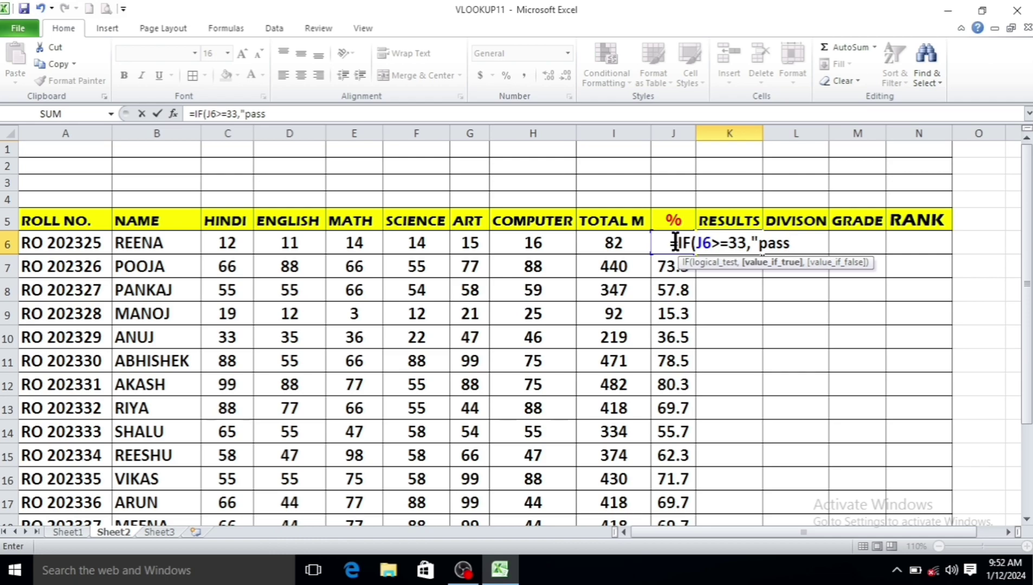
pyautogui.press('BackSpace')
pyautogui.press('BackSpace')
pyautogui.press('BackSpace')
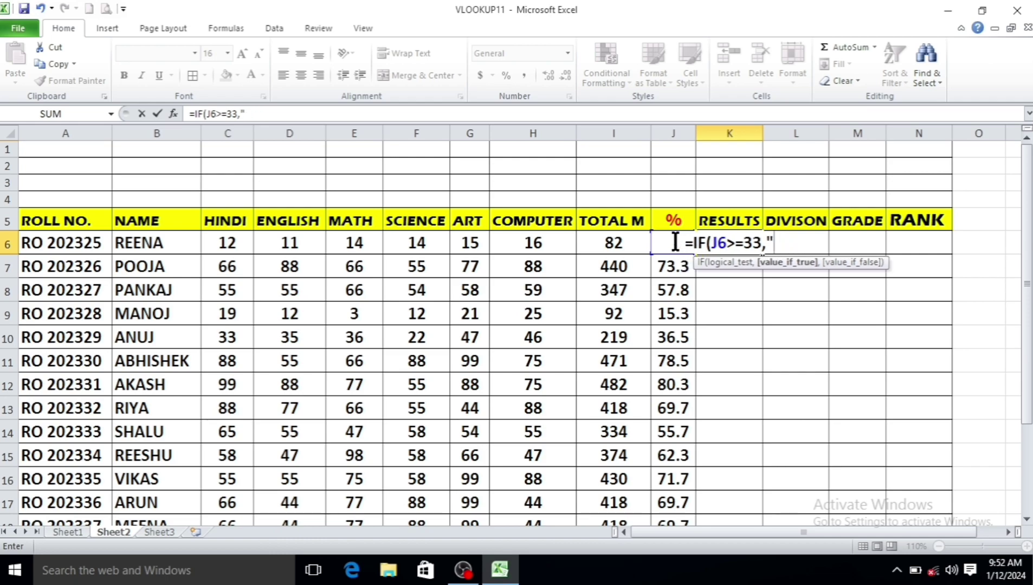
pyautogui.write('PASS')
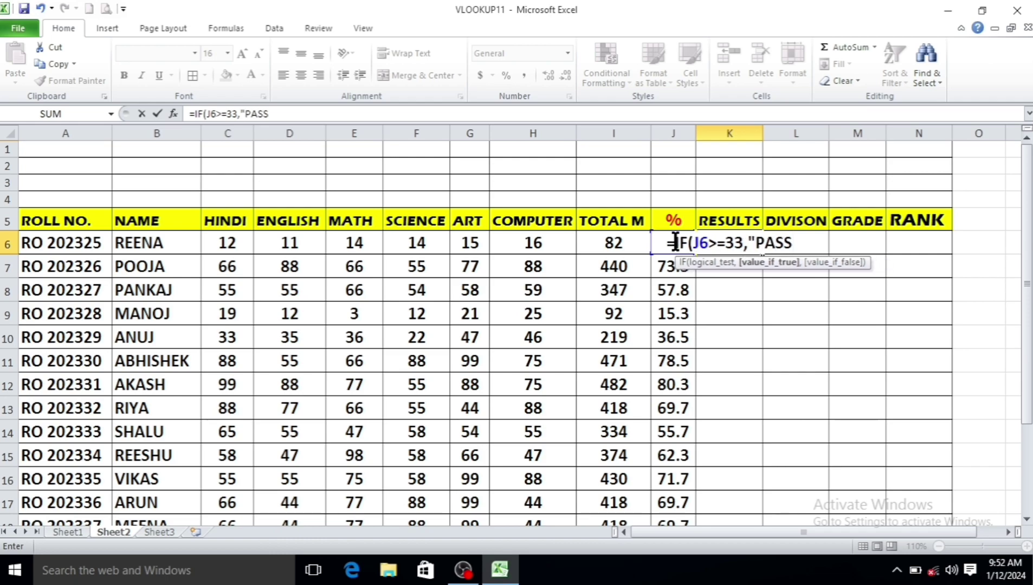
pyautogui.write('","FA')
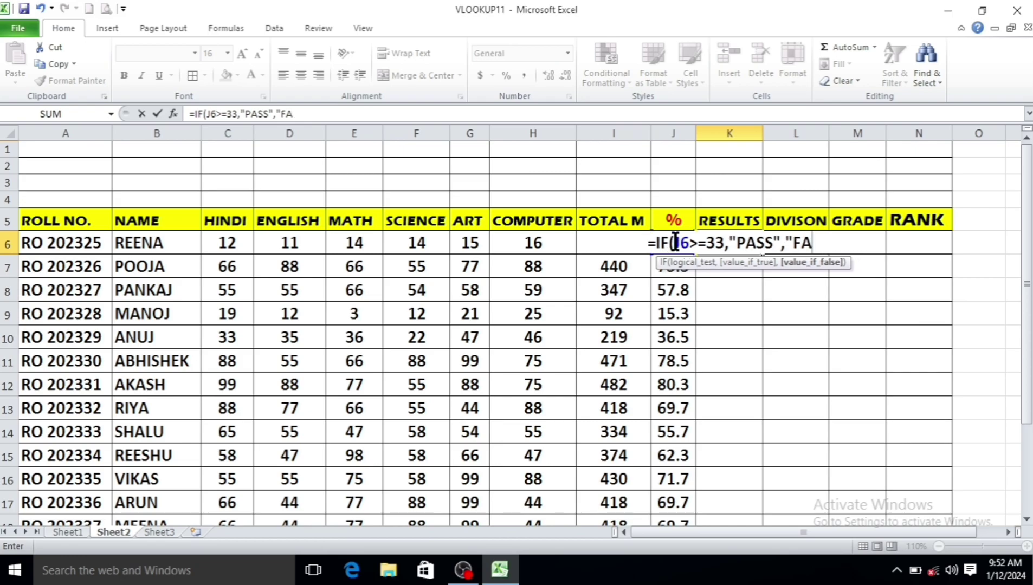
pyautogui.write('IL"')
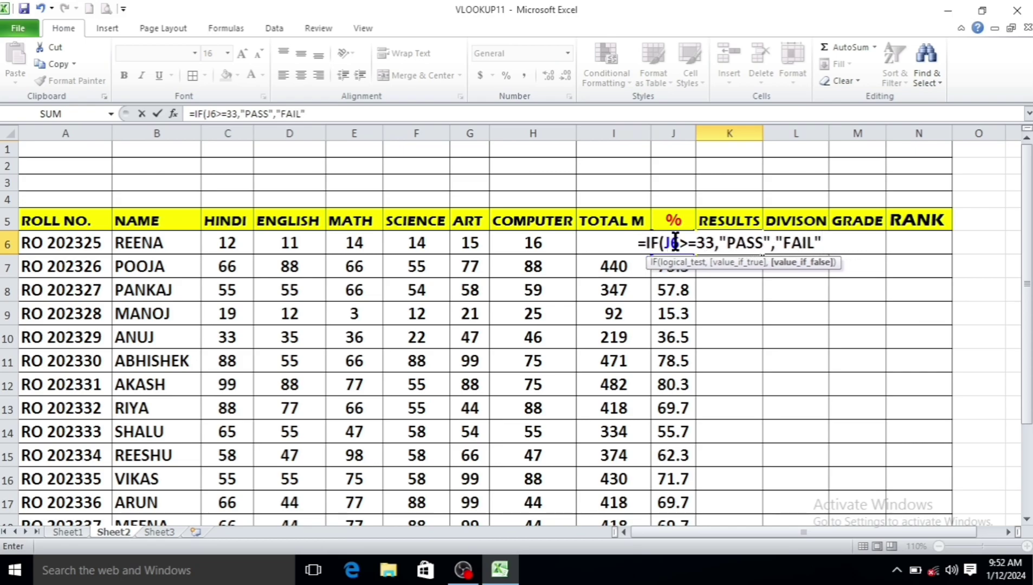
pyautogui.write(')')
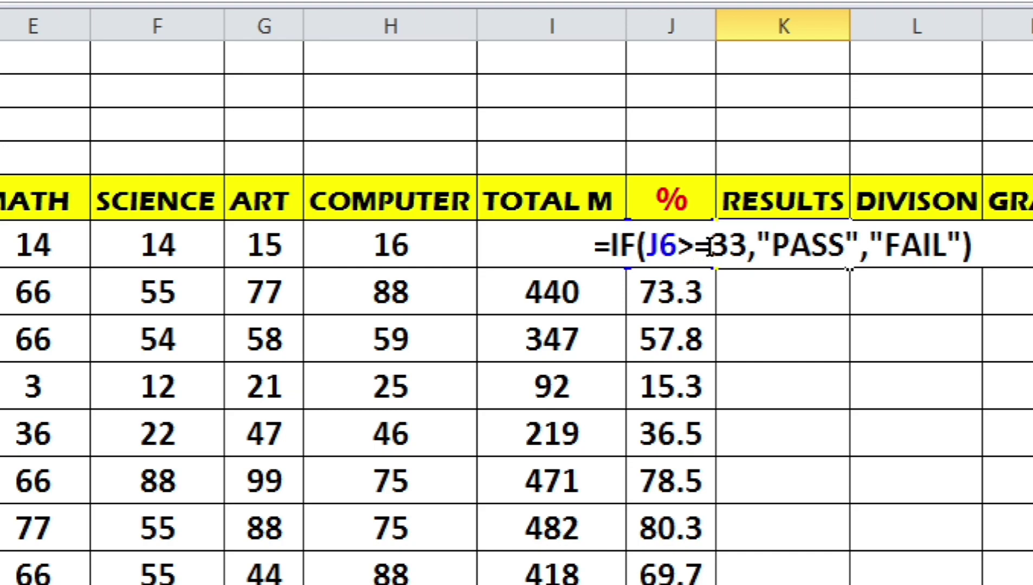
pyautogui.press('Return')
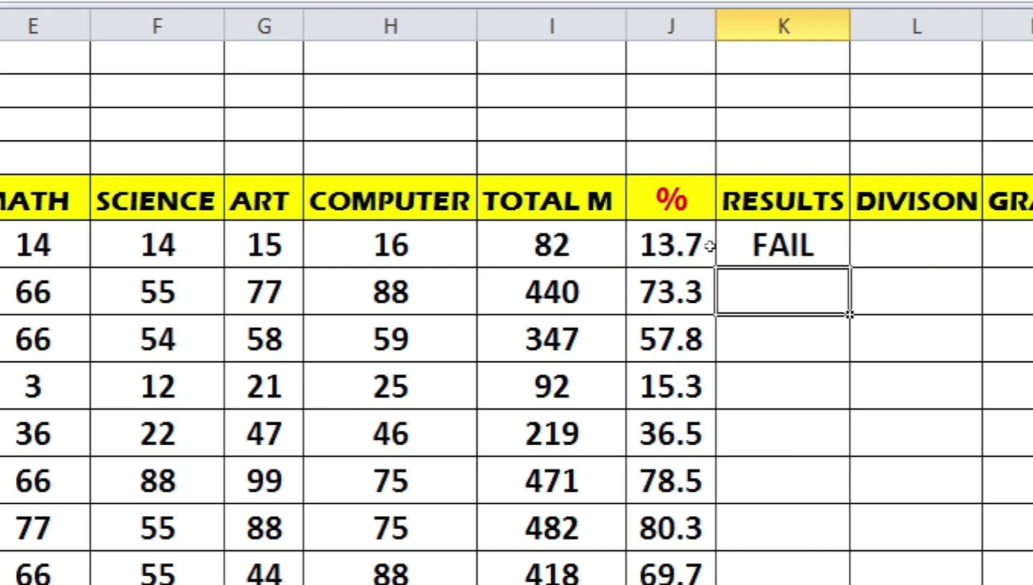
pyautogui.click(733, 236)
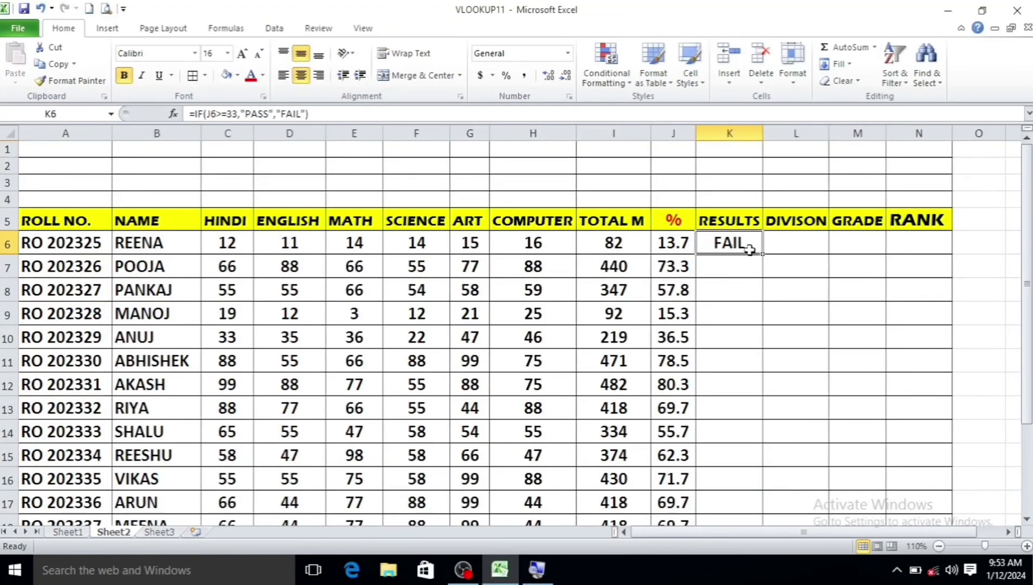
# Enter the same PASS/FAIL IF formula for the second student in K7
pyautogui.click(733, 265)
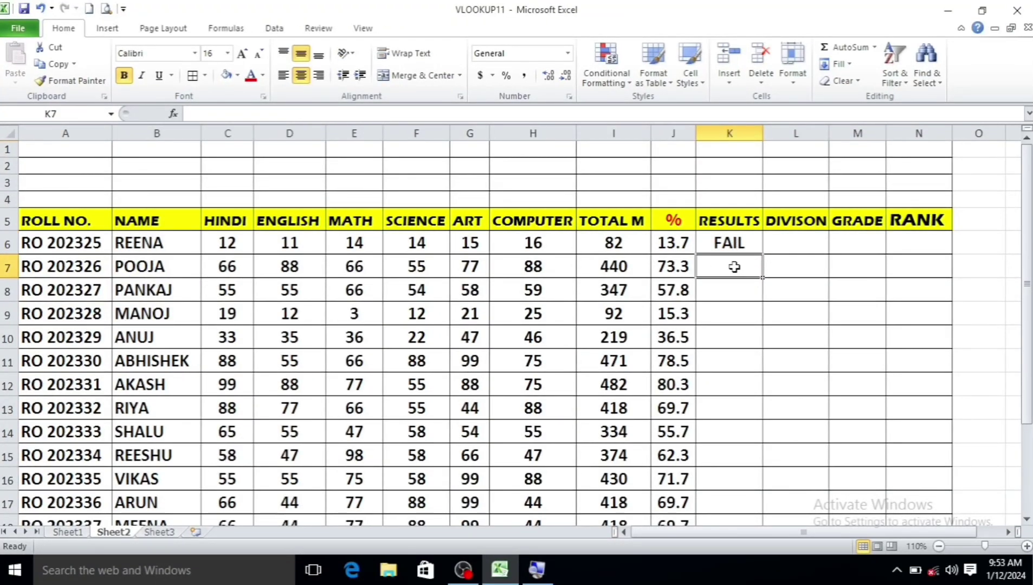
pyautogui.write('=IF')
pyautogui.write('(')
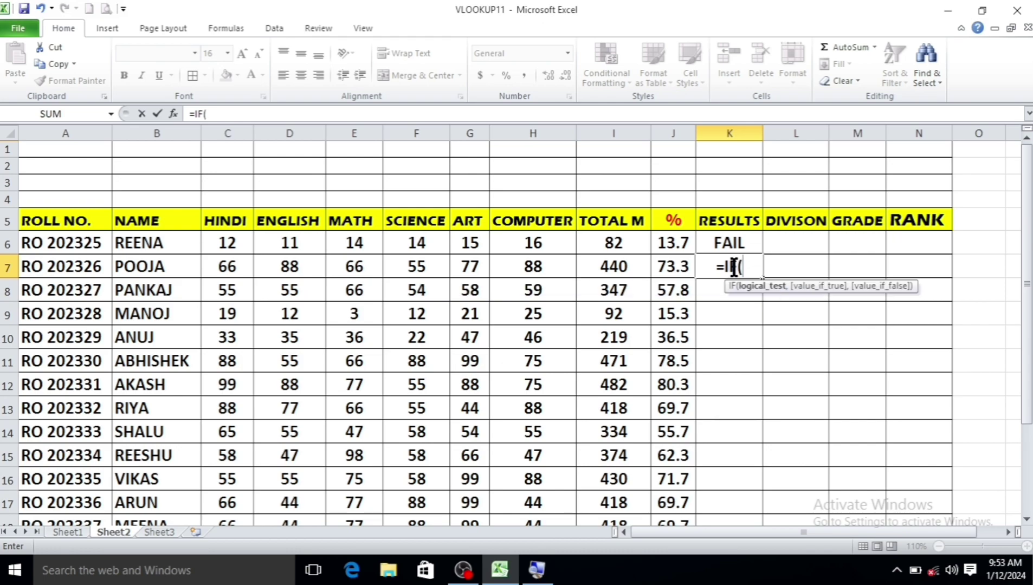
pyautogui.click(667, 266)
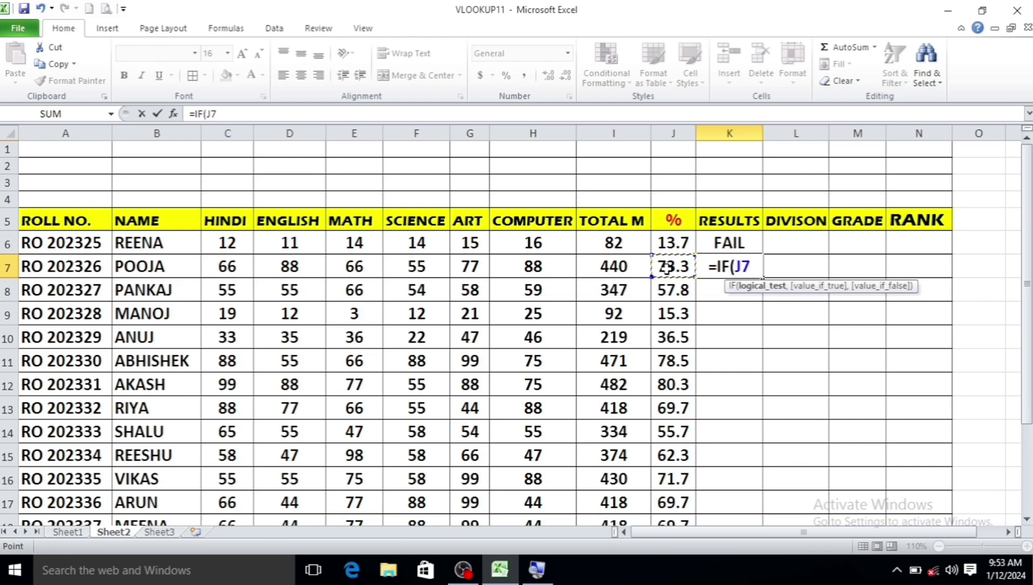
pyautogui.write('>=33')
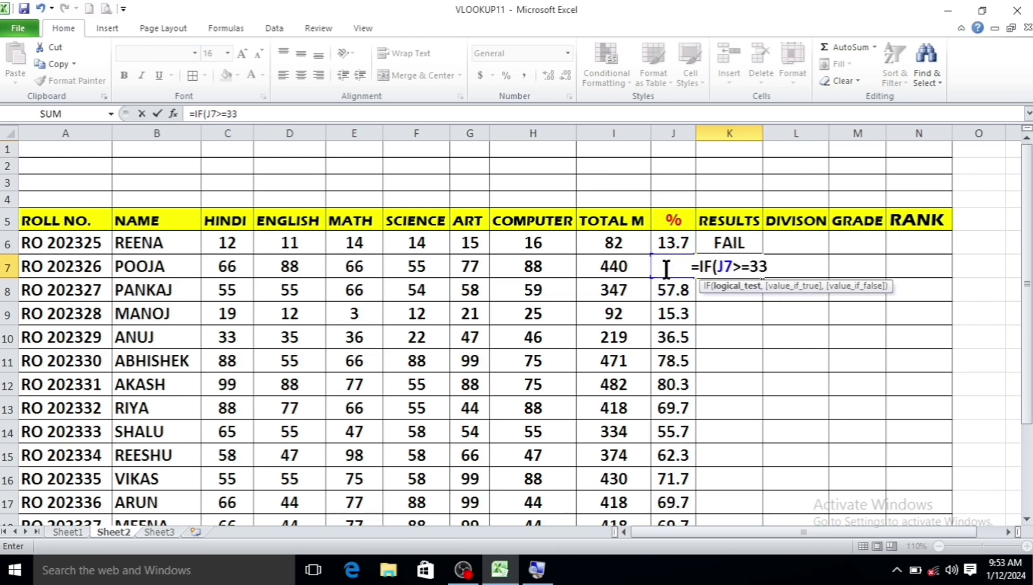
pyautogui.write(',"PA')
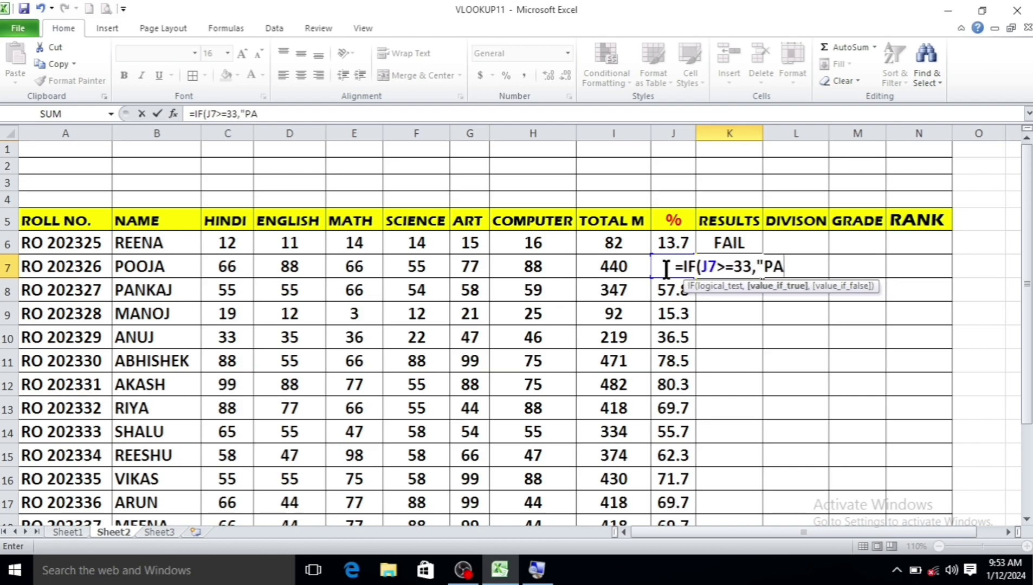
pyautogui.write('SS","')
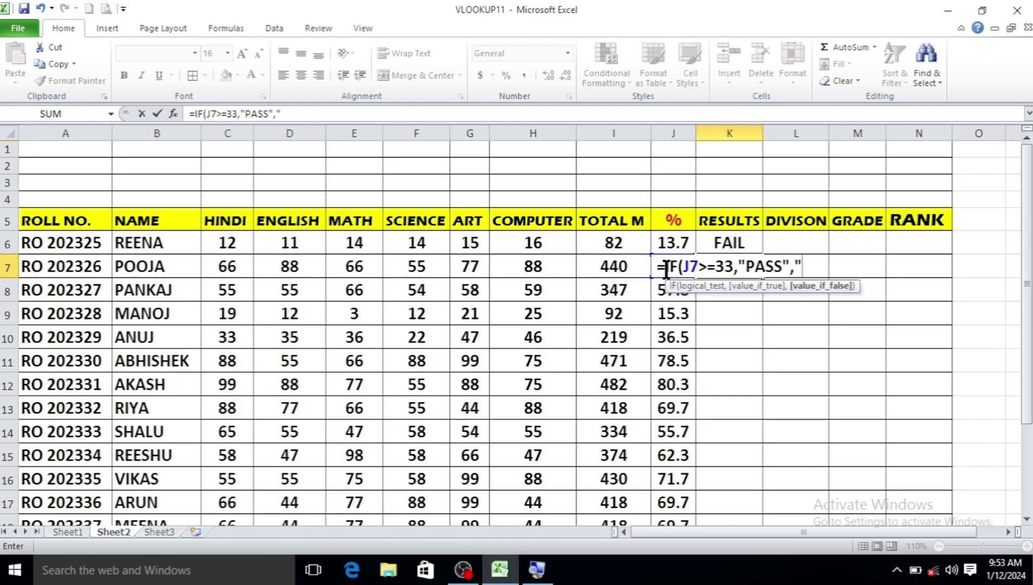
pyautogui.write('FAIL"')
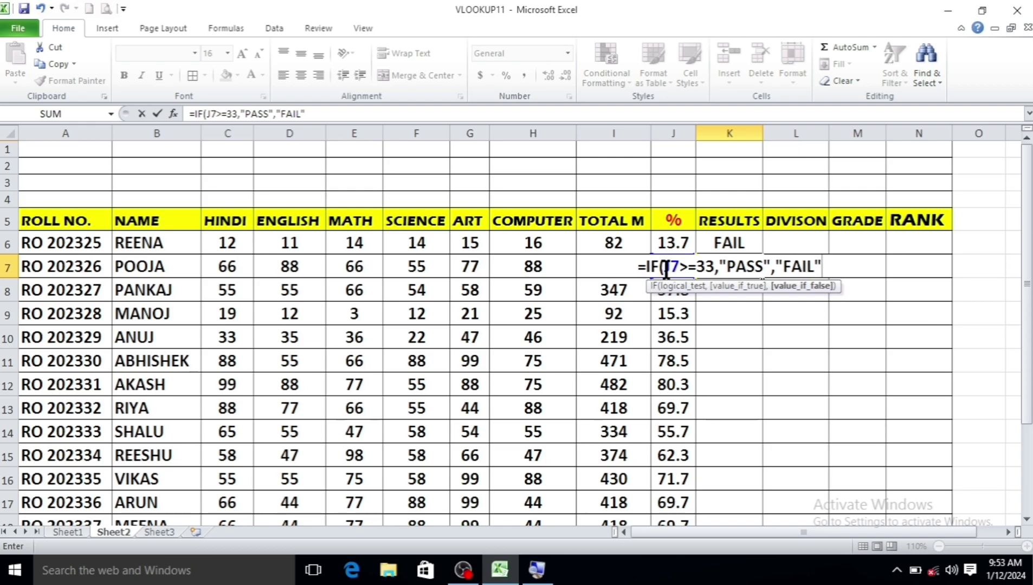
pyautogui.write(')')
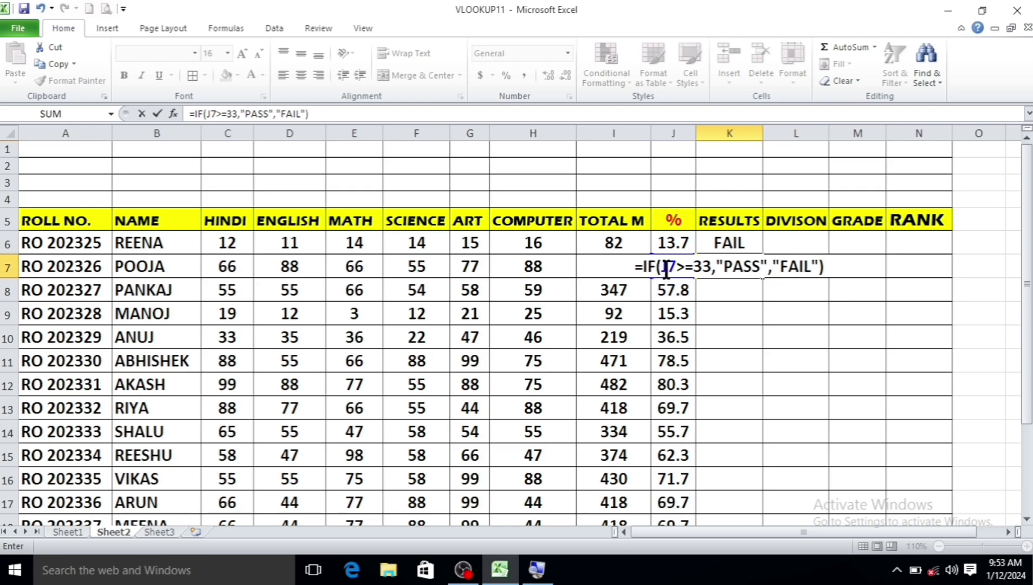
pyautogui.press('Return')
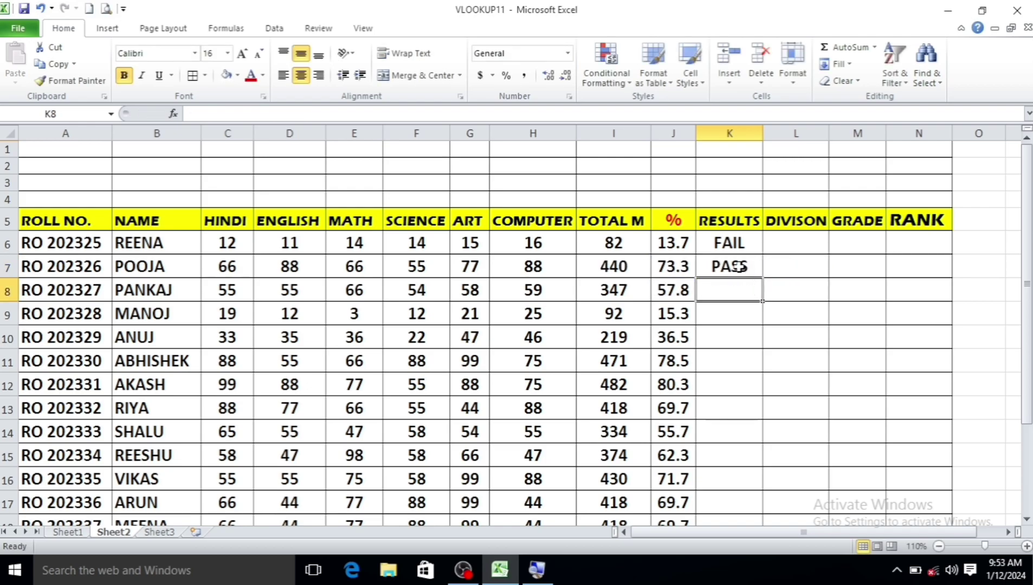
# Copy K7's pass/fail formula down to K20 for the remaining students
pyautogui.scroll(-3, 731, 298)
pyautogui.scroll(3, 721, 320)
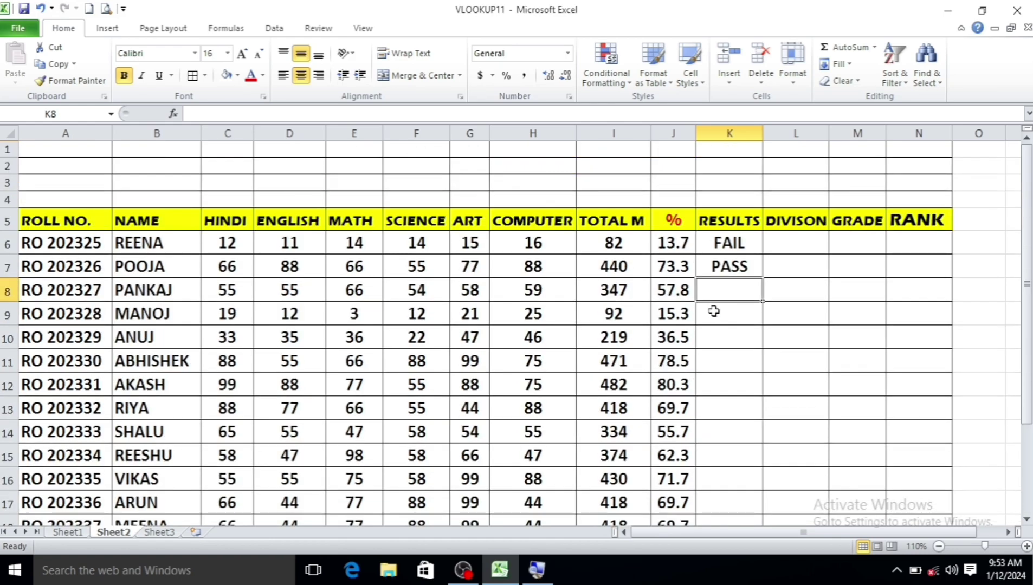
pyautogui.click(730, 262)
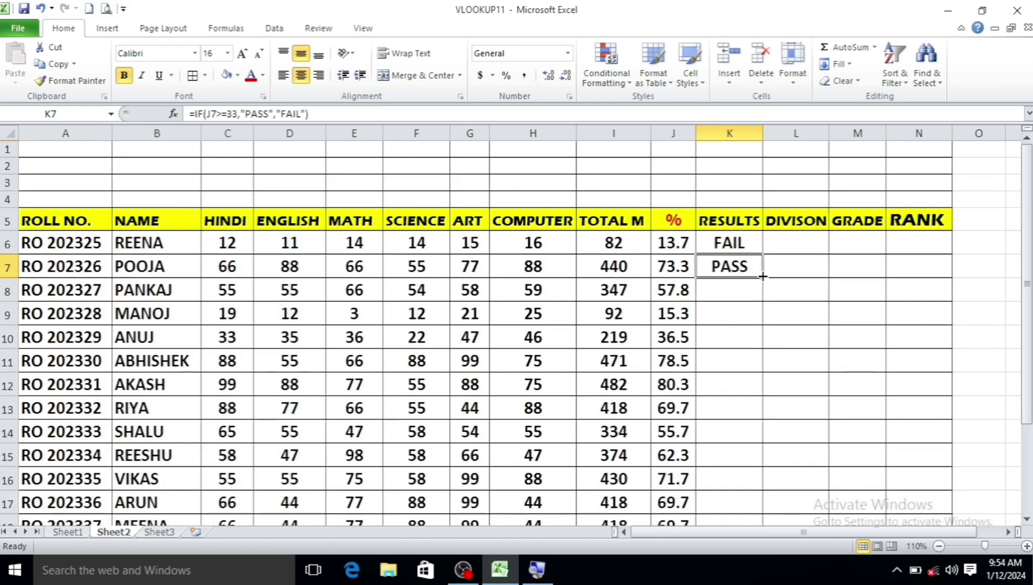
pyautogui.moveTo(763, 277)
pyautogui.mouseDown()
pyautogui.moveTo(759, 518)
pyautogui.moveTo(758, 494)
pyautogui.mouseUp()
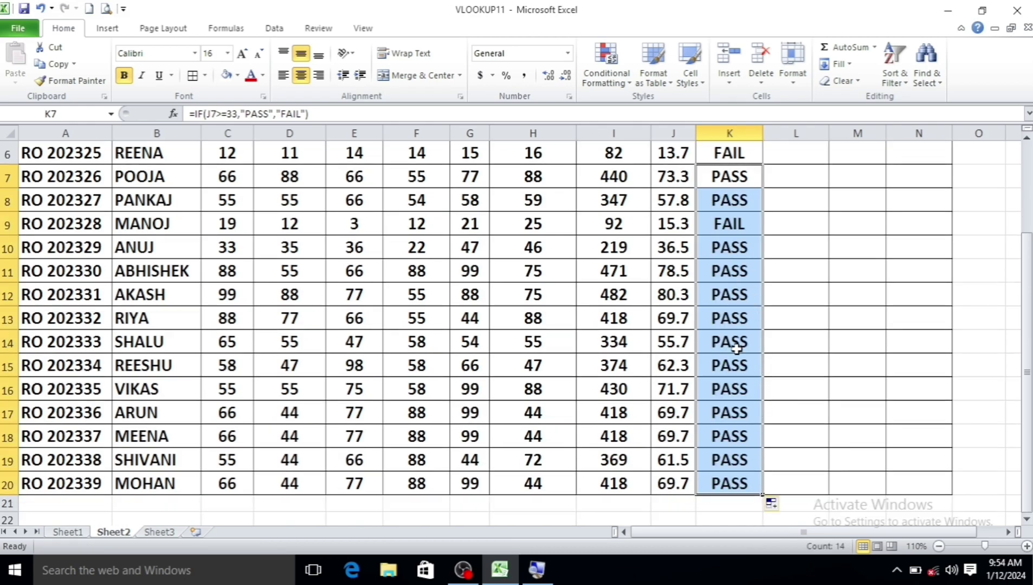
pyautogui.scroll(2, 684, 363)
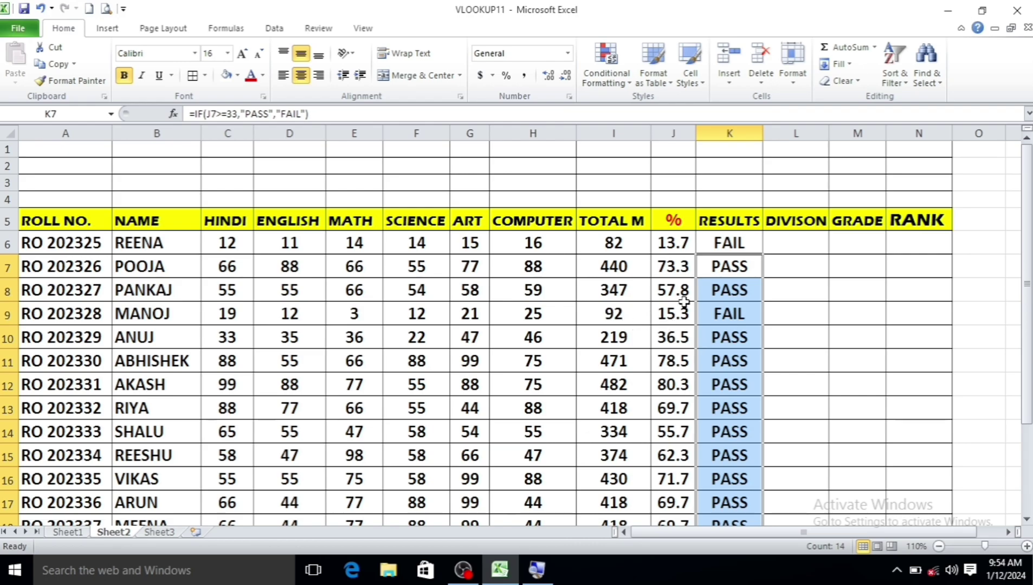
pyautogui.scroll(-2, 678, 336)
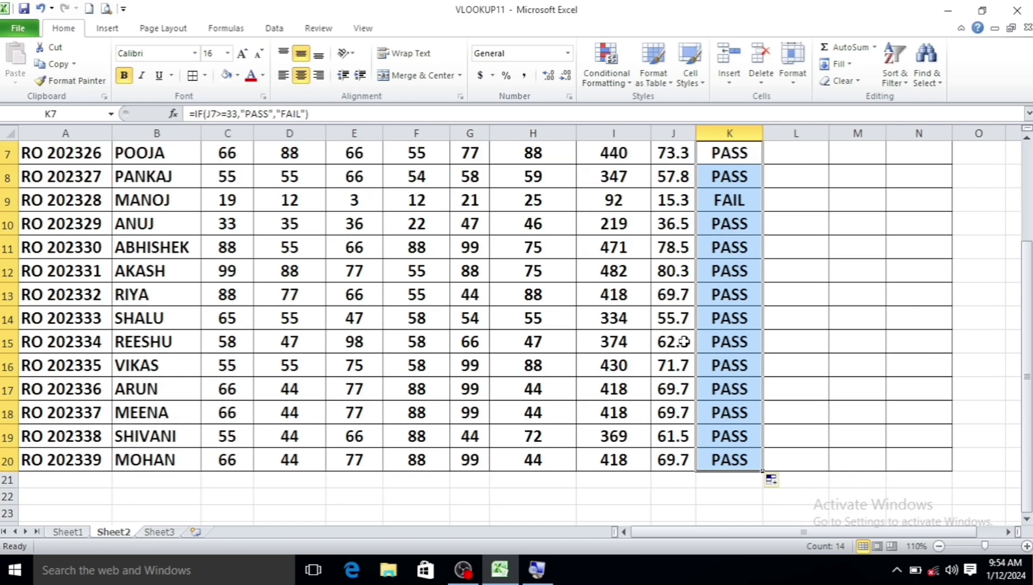
# Change the row 12 student's marks to 12, 12, 12, 12 and 1
pyautogui.click(674, 272)
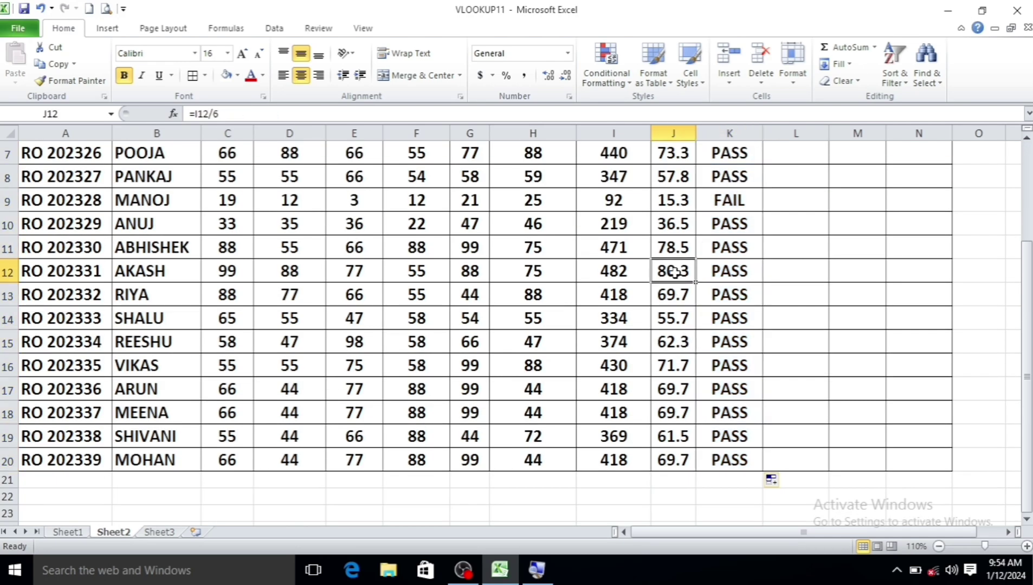
pyautogui.click(228, 270)
pyautogui.write('12')
pyautogui.press('Tab')
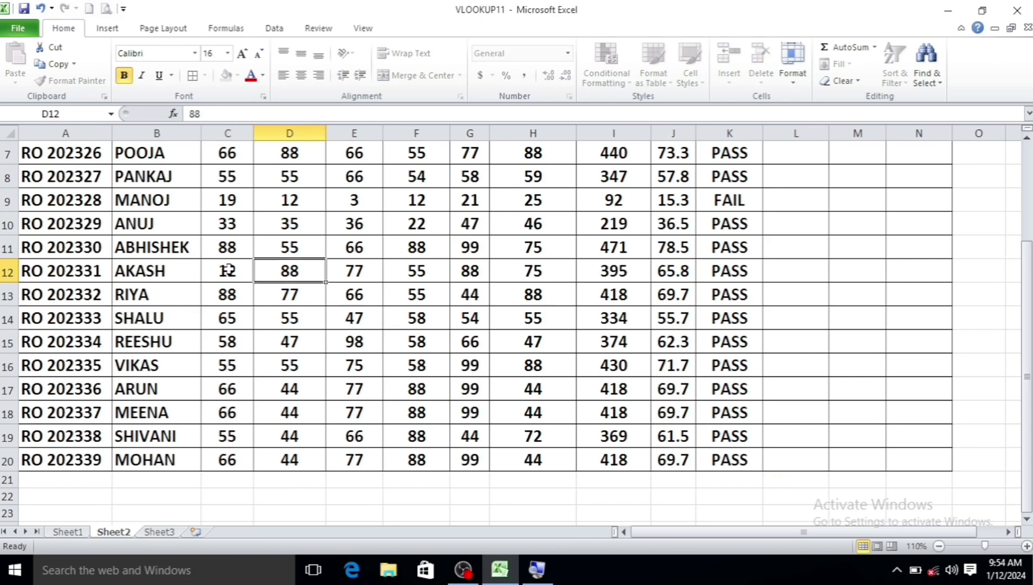
pyautogui.write('12')
pyautogui.press('Tab')
pyautogui.write('12')
pyautogui.press('Tab')
pyautogui.write('12')
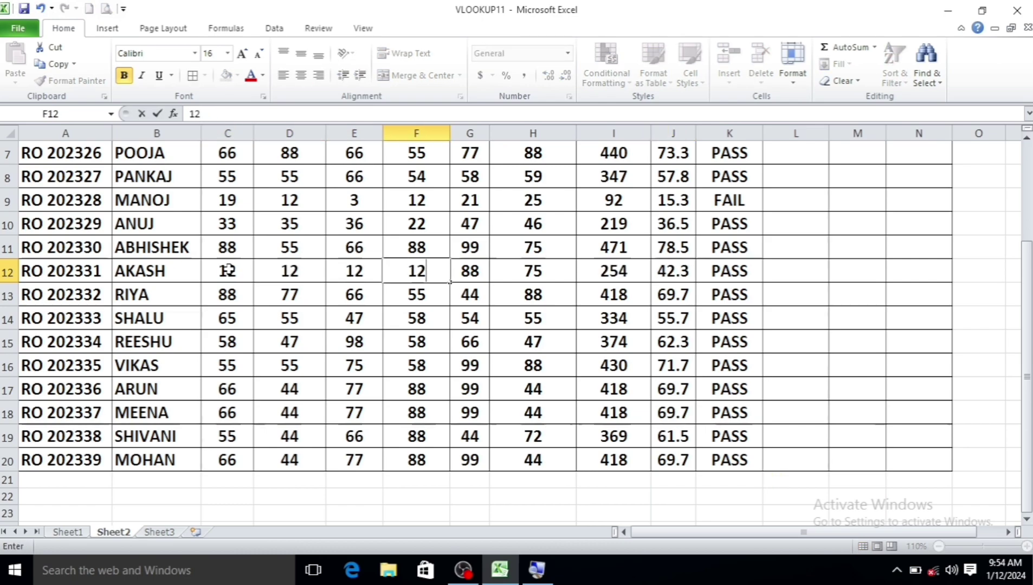
pyautogui.press('Tab')
pyautogui.write('0')
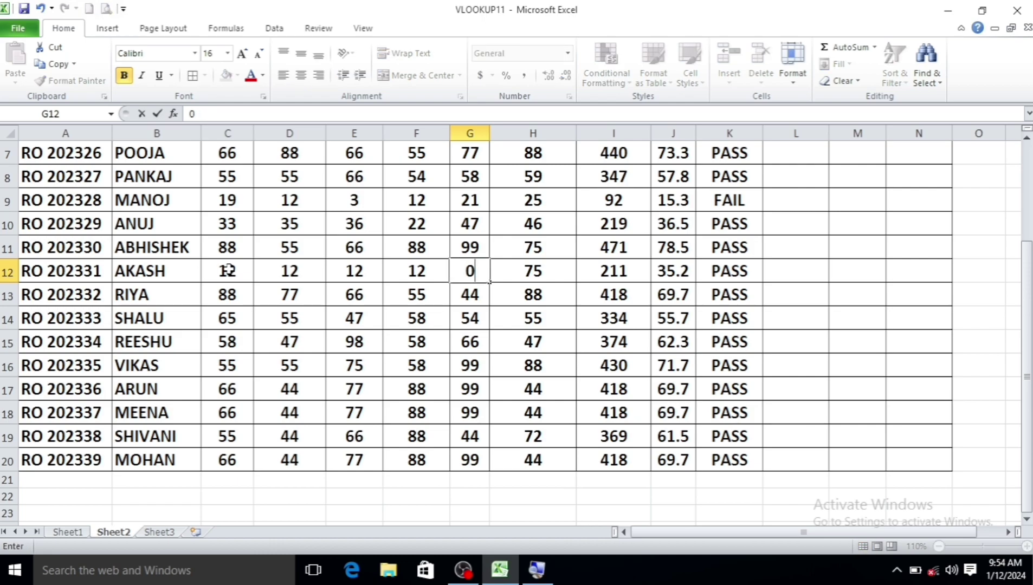
pyautogui.write('1')
pyautogui.press('Tab')
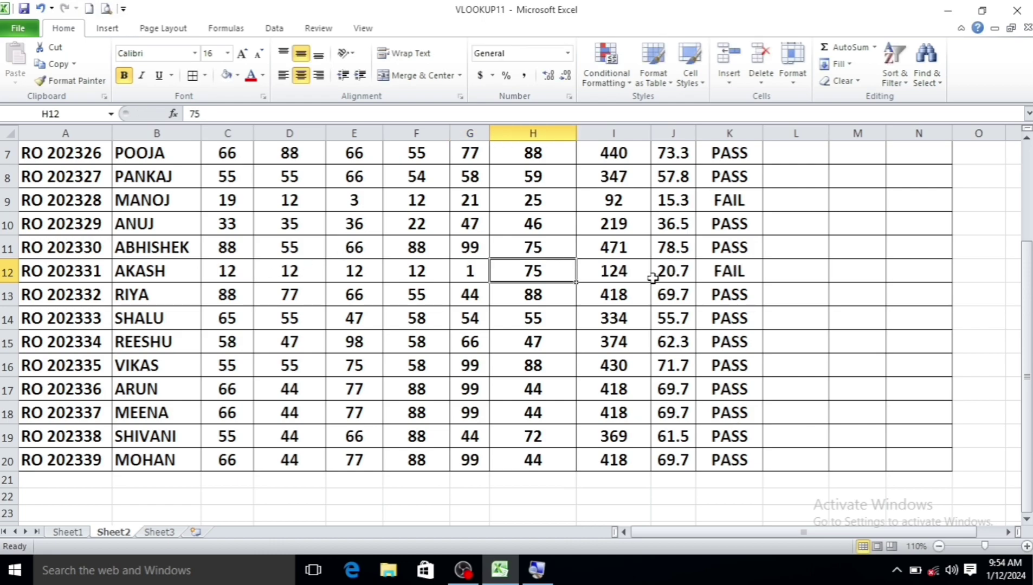
# Verify row 12's total of 124 and its FAIL result in K12
pyautogui.press('Tab')
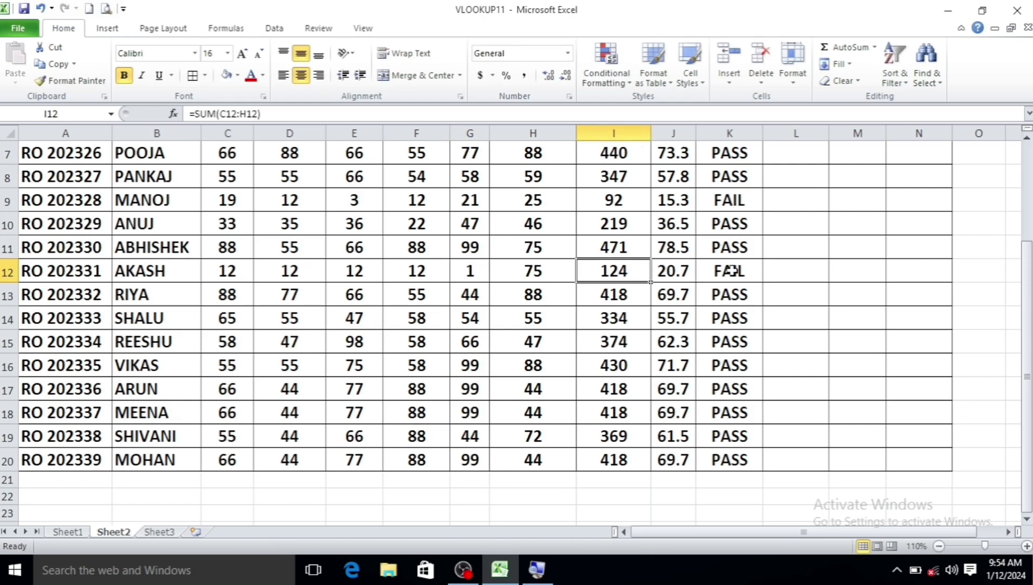
pyautogui.click(731, 270)
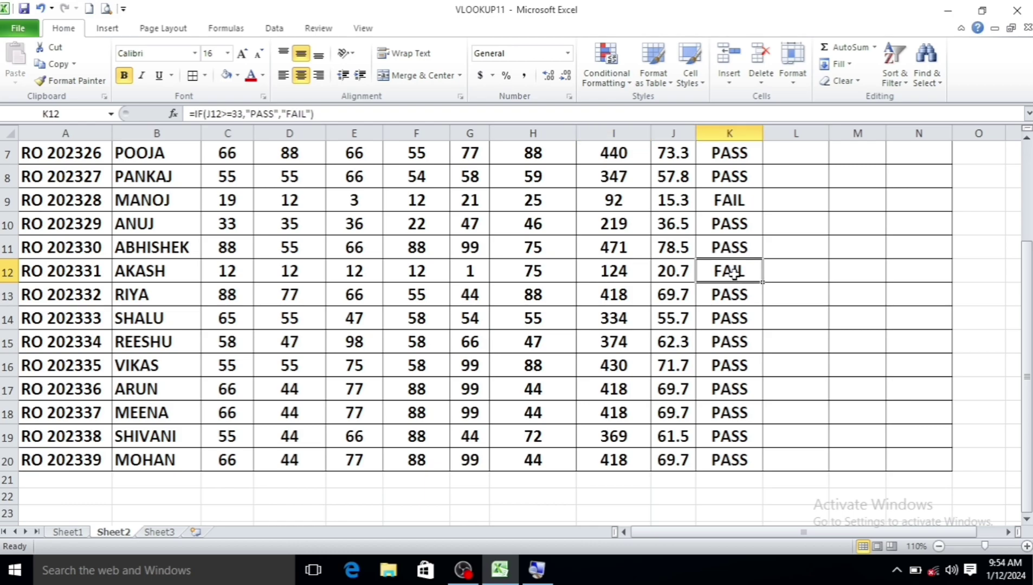
pyautogui.scroll(1, 734, 273)
pyautogui.scroll(1, 733, 273)
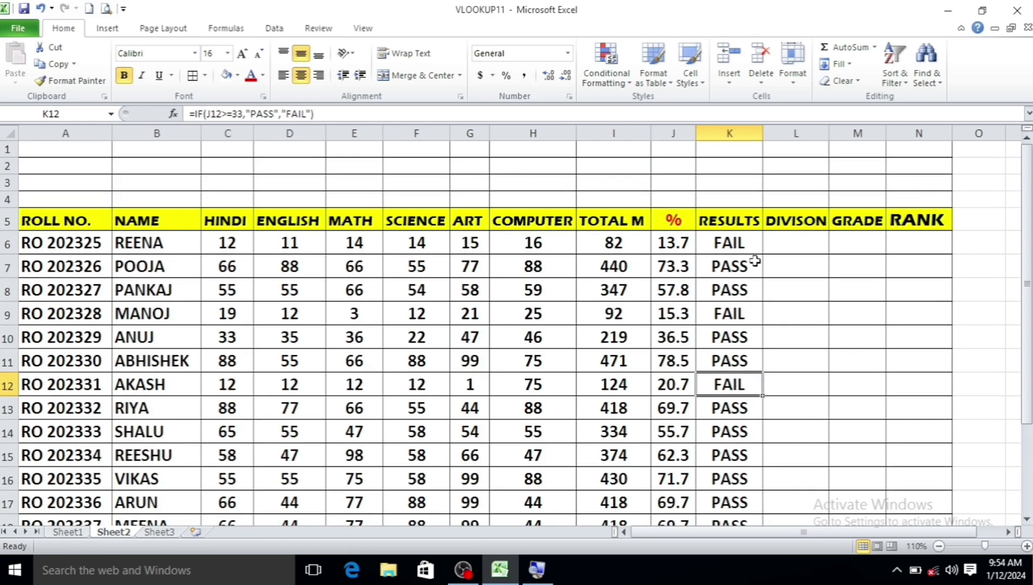
pyautogui.click(796, 245)
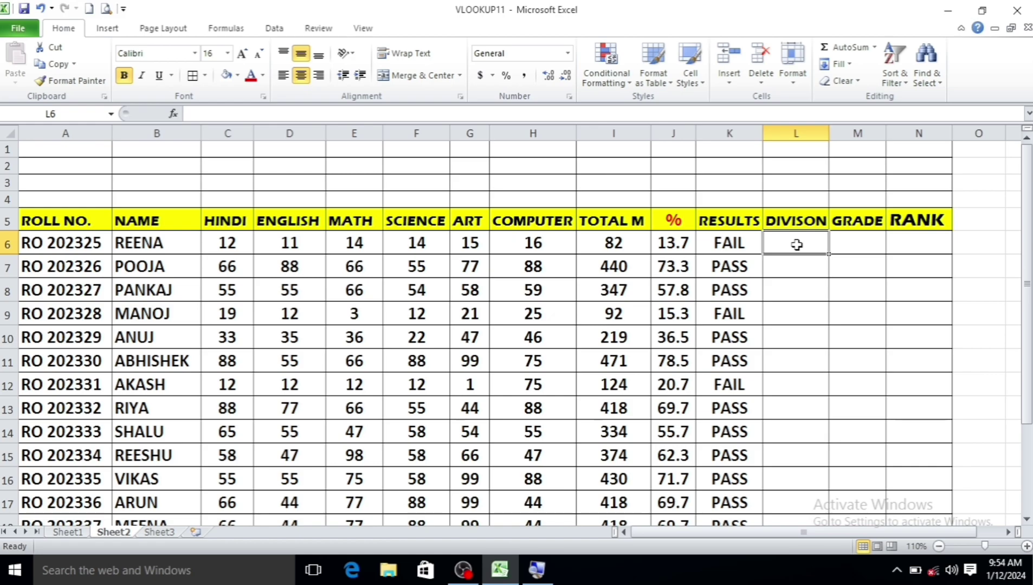
# Type the nested division IF in L6: FIRST at 60, SECOND at 45, THIRD at 33, else FAIL
pyautogui.write('=IF')
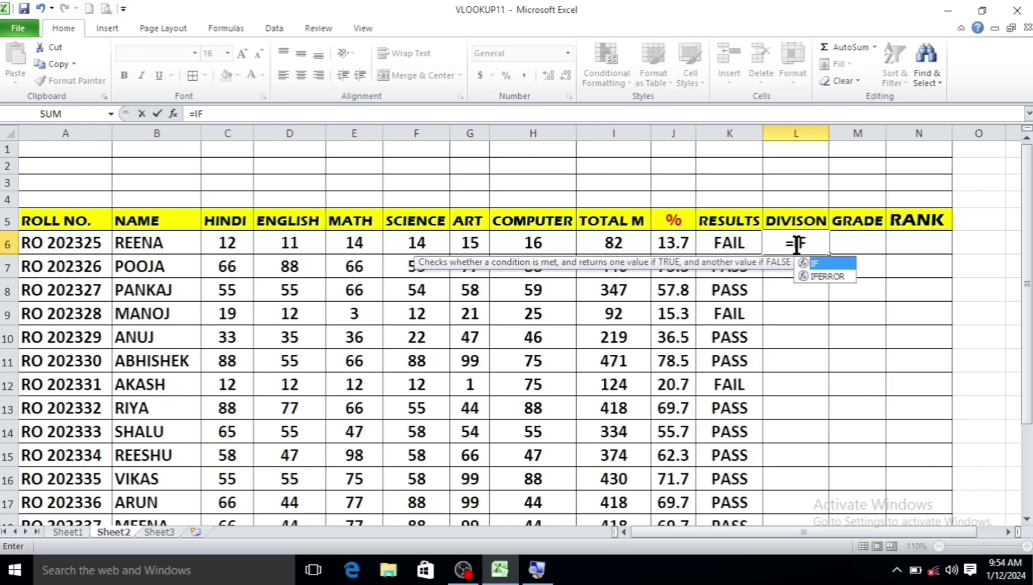
pyautogui.write('(')
pyautogui.click(672, 244)
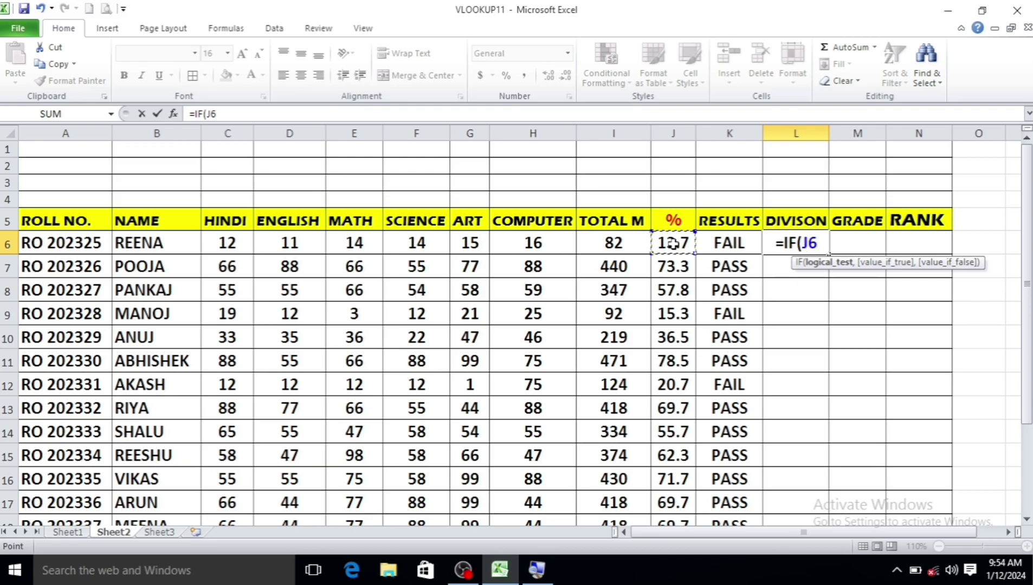
pyautogui.write('>=')
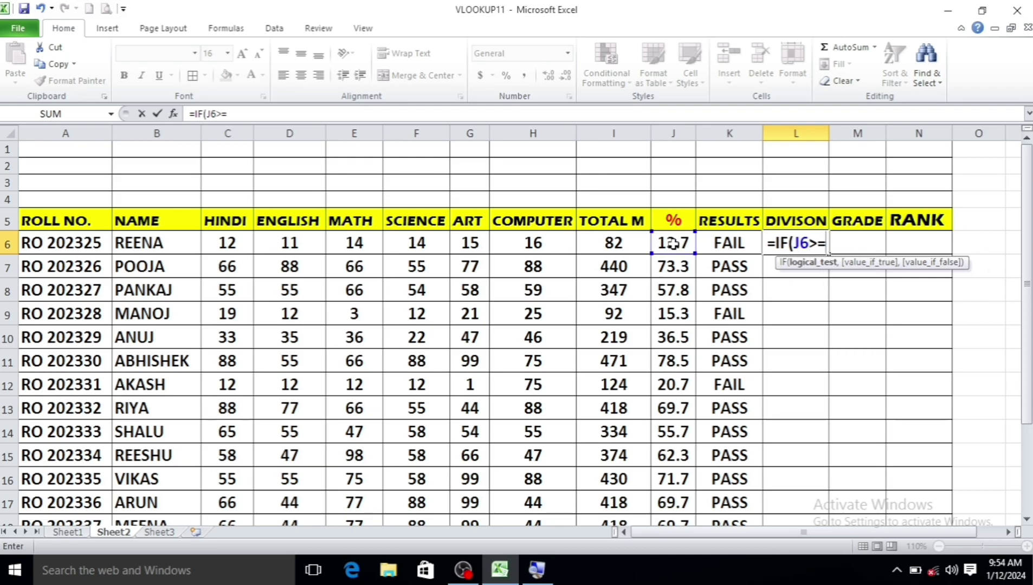
pyautogui.write('60,"F')
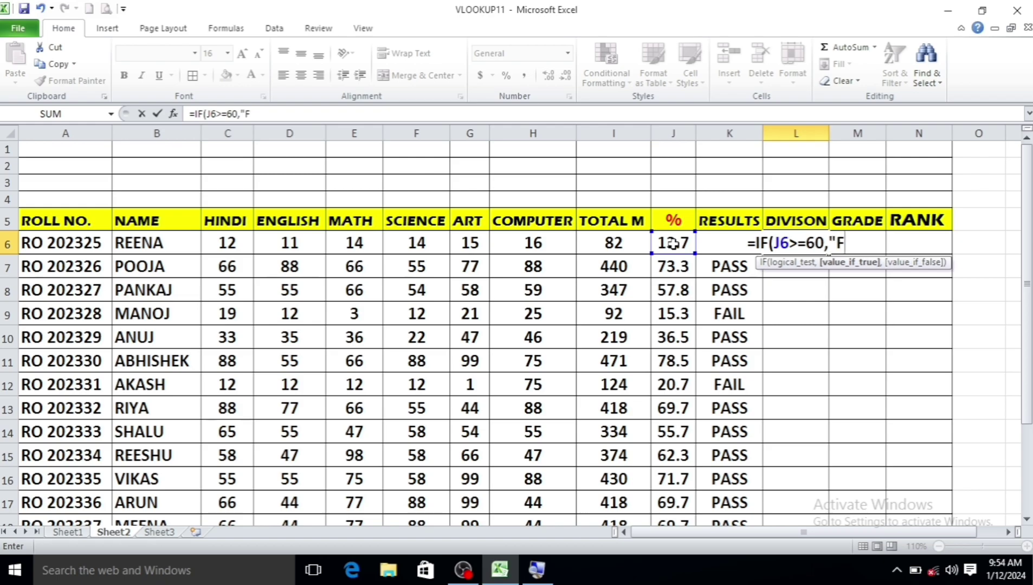
pyautogui.write('IRST')
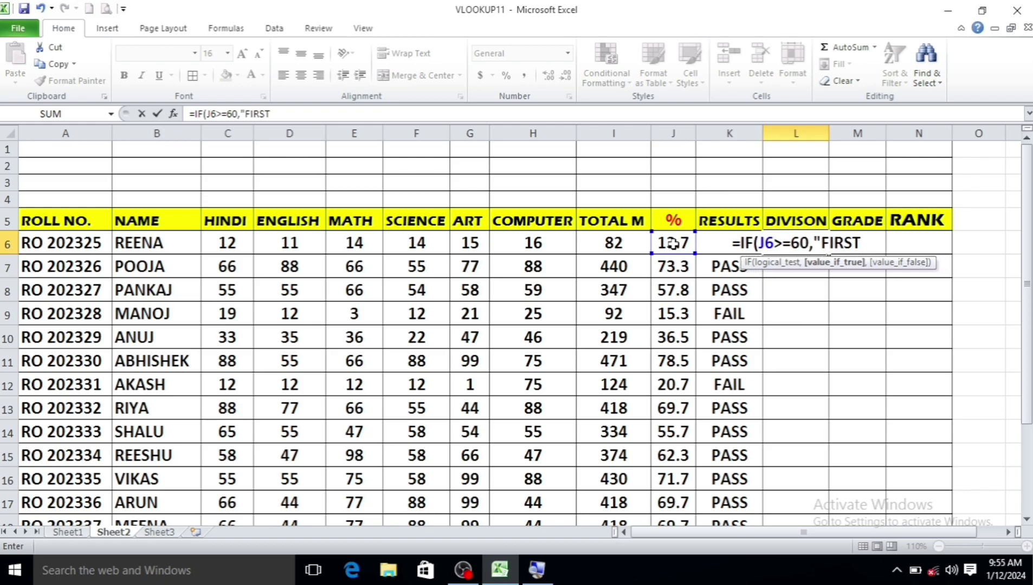
pyautogui.write('",I')
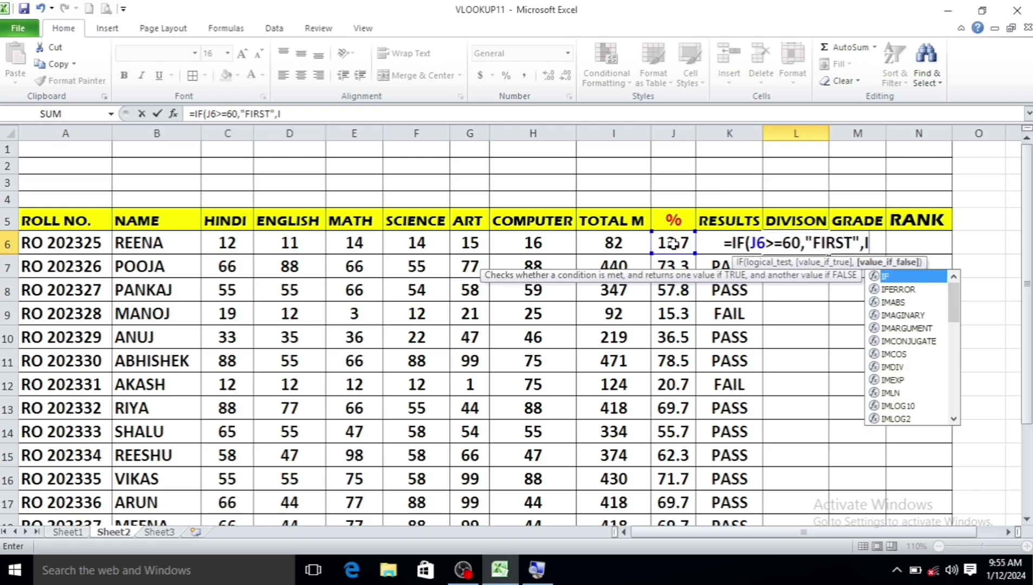
pyautogui.write('F(')
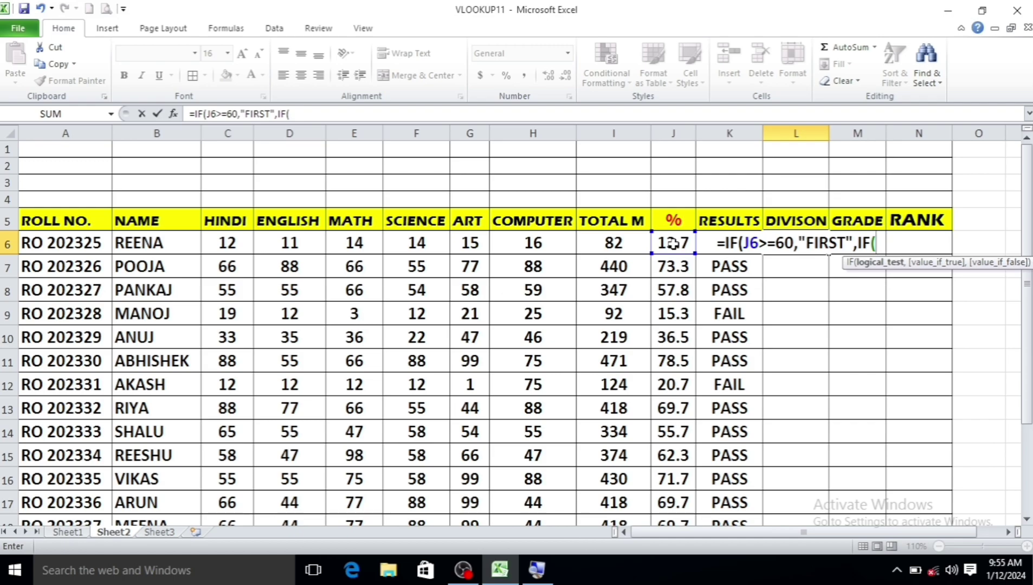
pyautogui.click(673, 244)
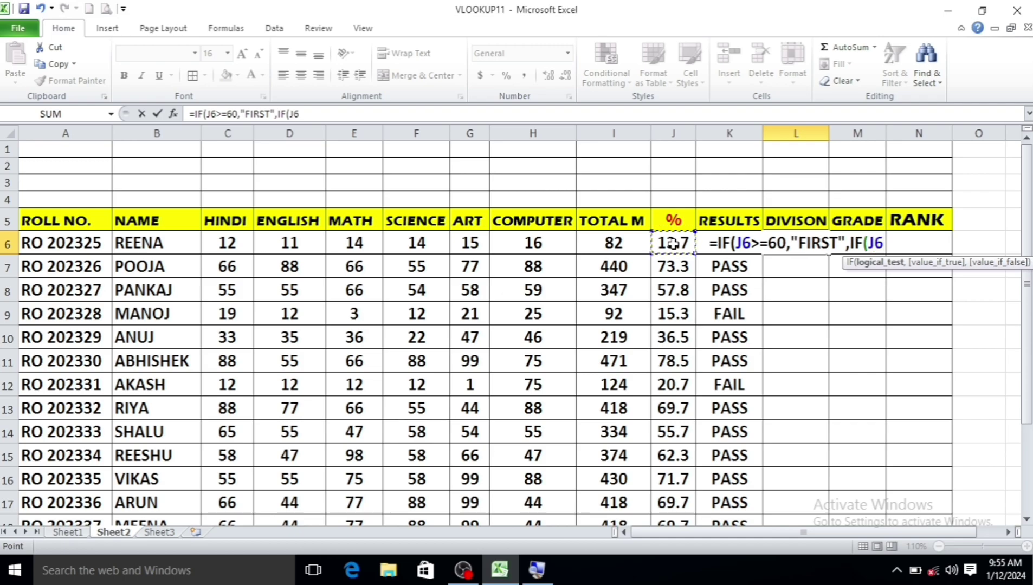
pyautogui.write('>=')
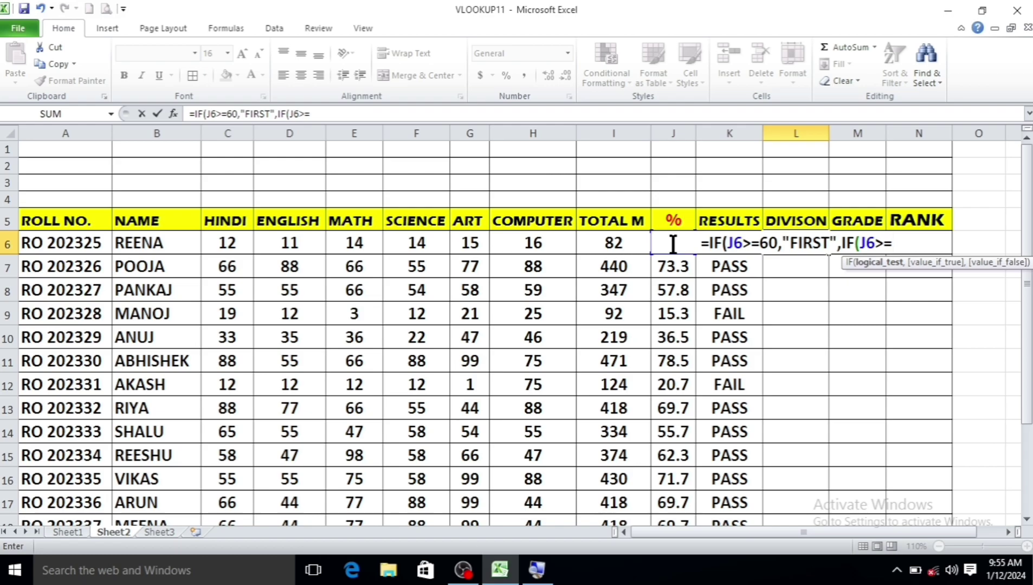
pyautogui.write('45,"')
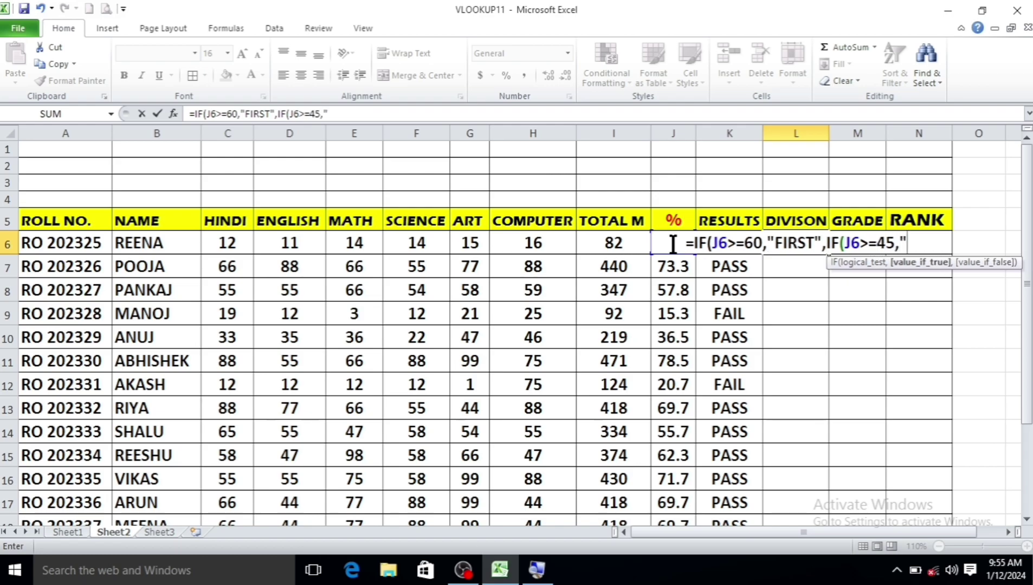
pyautogui.write('SECOND')
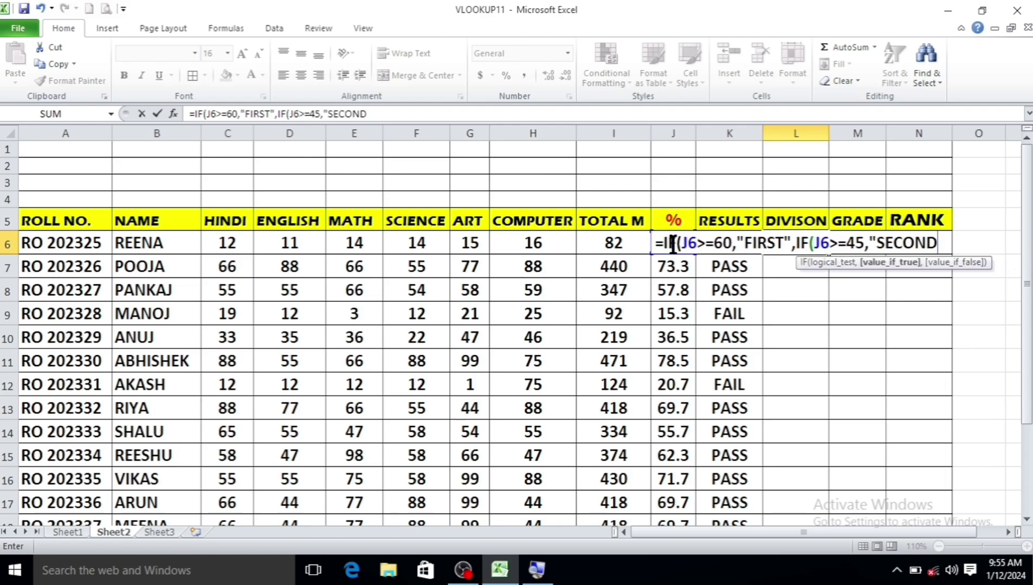
pyautogui.write('",I')
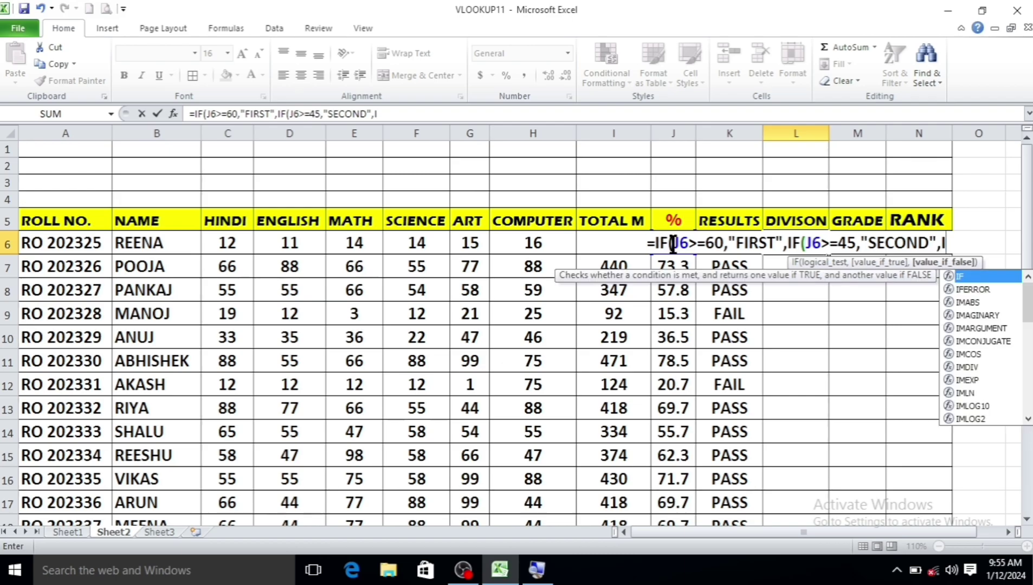
pyautogui.write('F(')
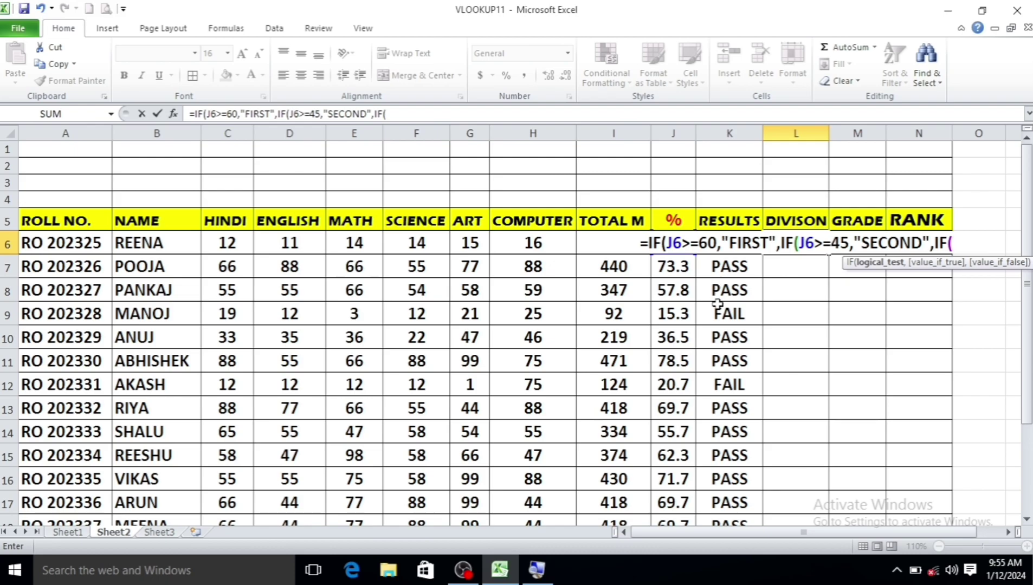
pyautogui.write('J6>=')
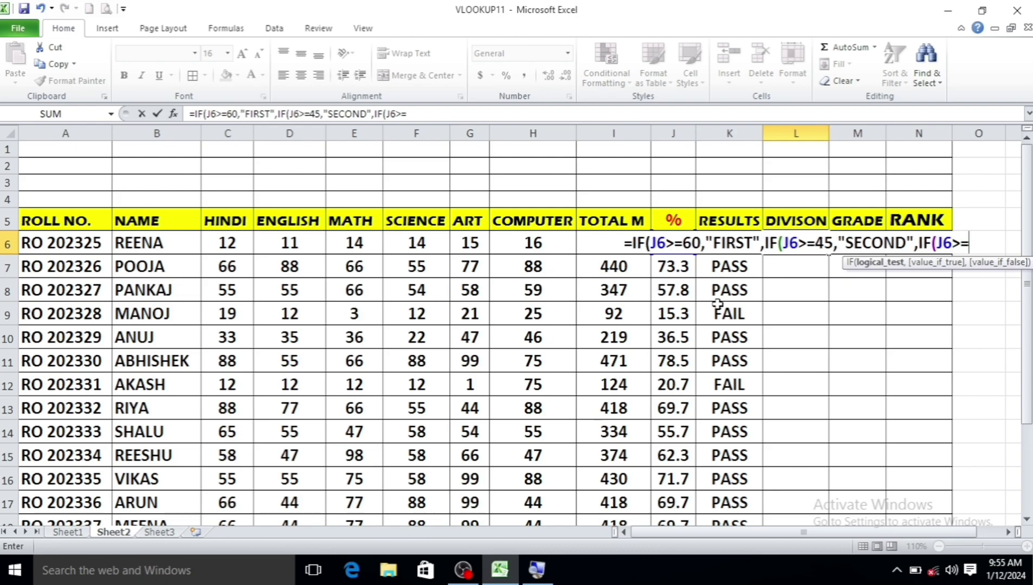
pyautogui.write('33,')
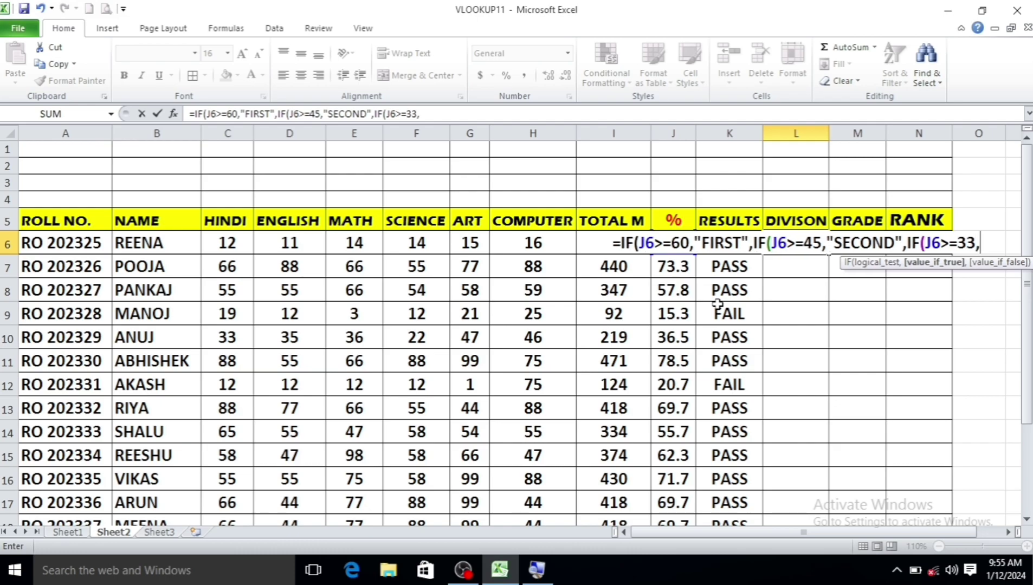
pyautogui.write('"THIRD')
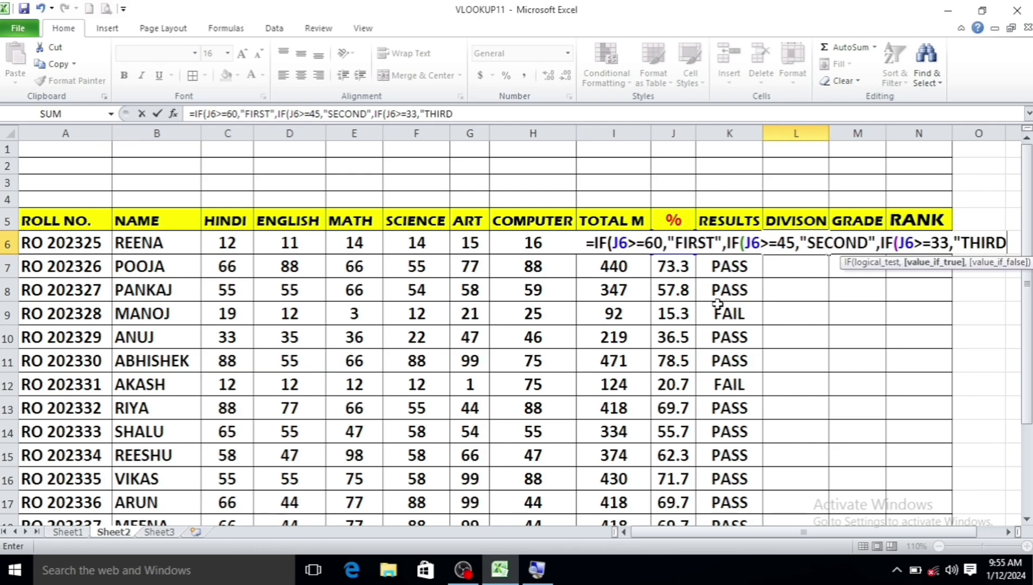
pyautogui.write('","FAI')
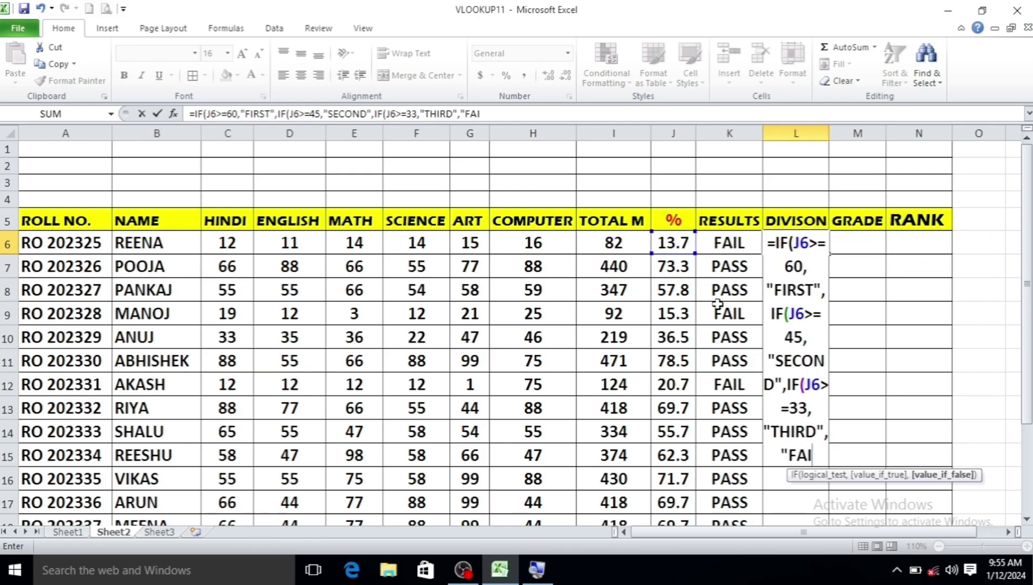
pyautogui.write('L")')
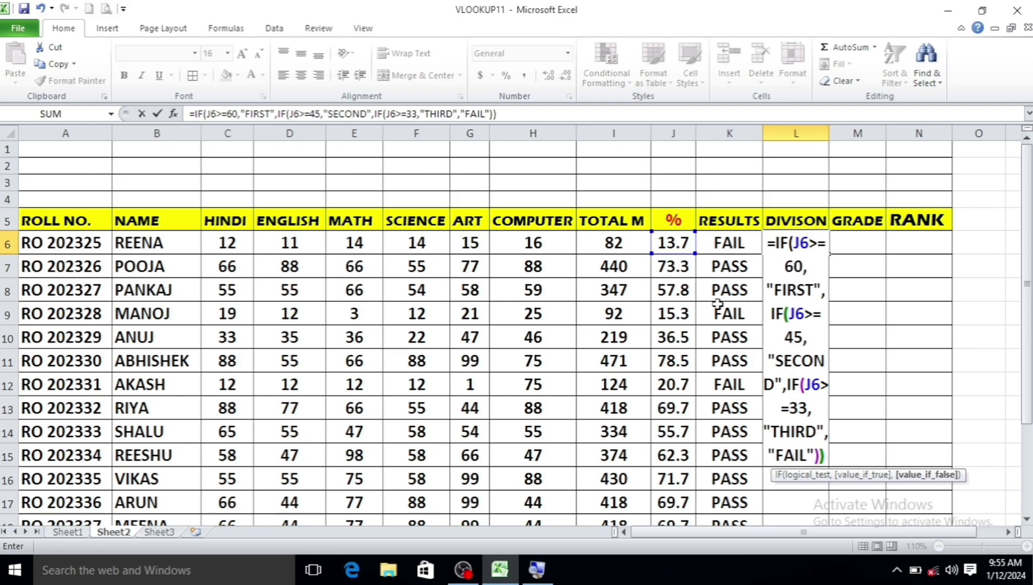
pyautogui.write('))')
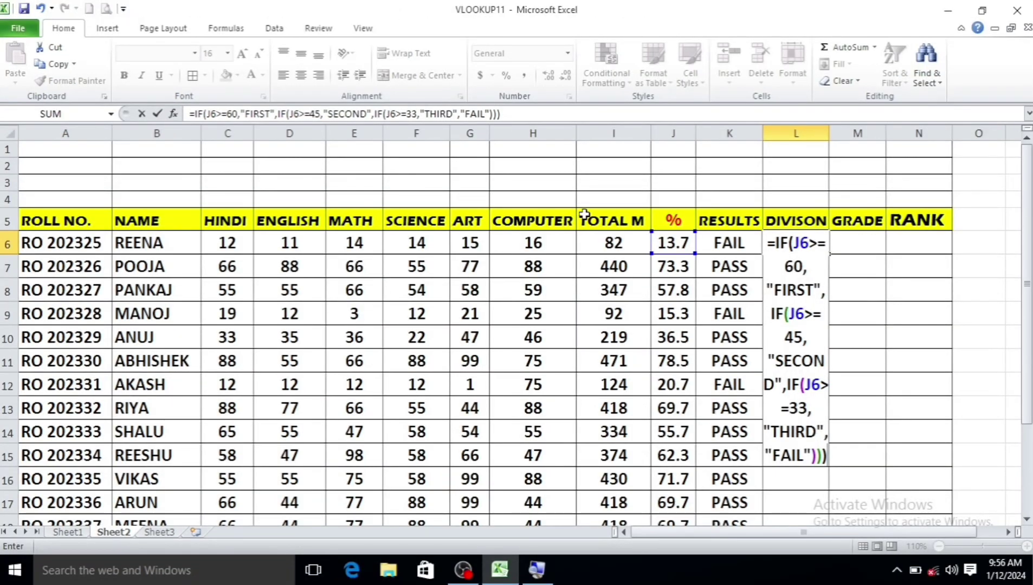
# Commit the division formula, then re-enter the first student's Hindi–Art marks so 72.3% shows FIRST
pyautogui.press('Return')
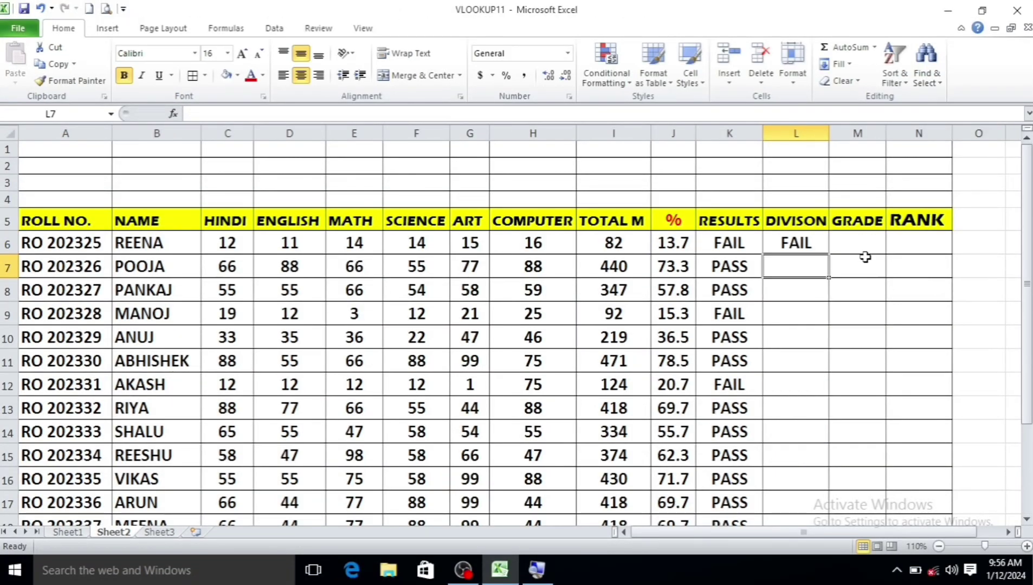
pyautogui.click(791, 243)
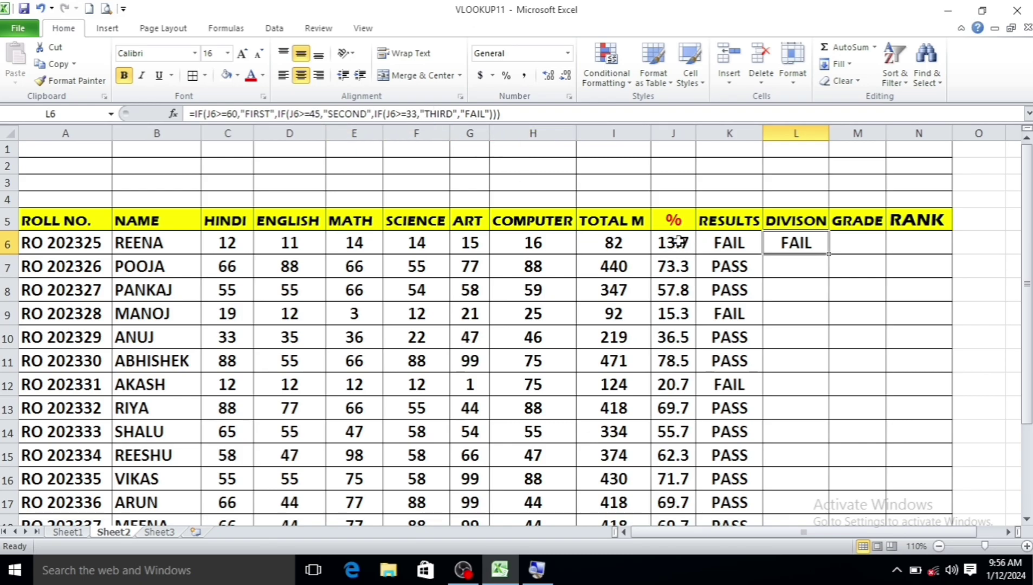
pyautogui.click(227, 242)
pyautogui.write('83')
pyautogui.press('Tab')
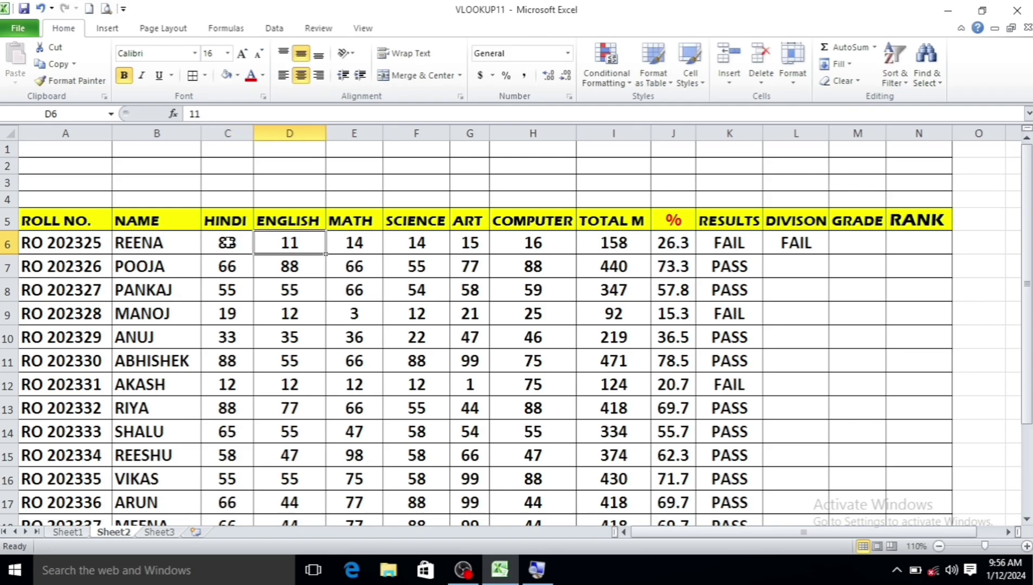
pyautogui.write('99')
pyautogui.press('Tab')
pyautogui.write('77')
pyautogui.press('Tab')
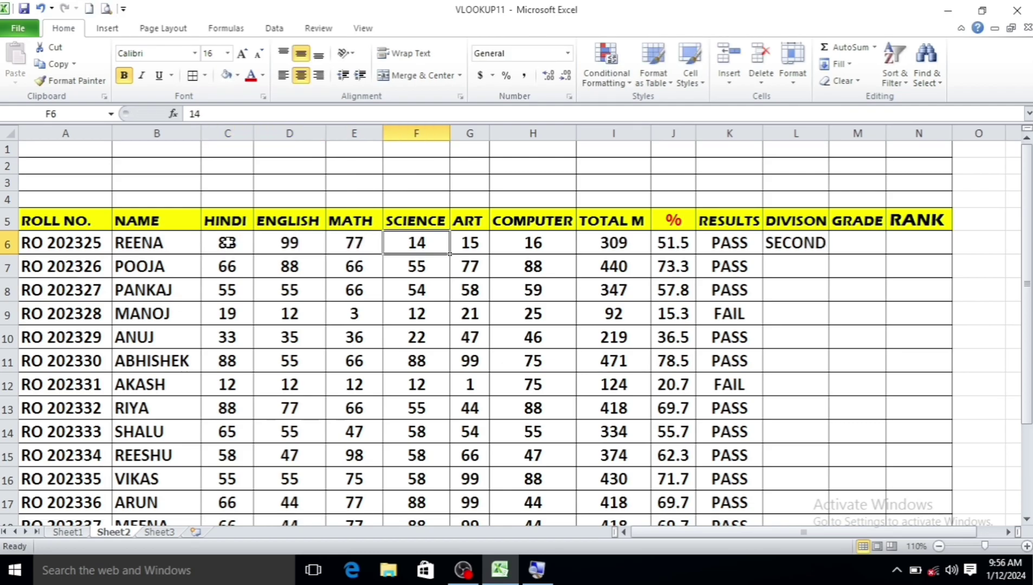
pyautogui.write('88')
pyautogui.press('Tab')
pyautogui.write('66')
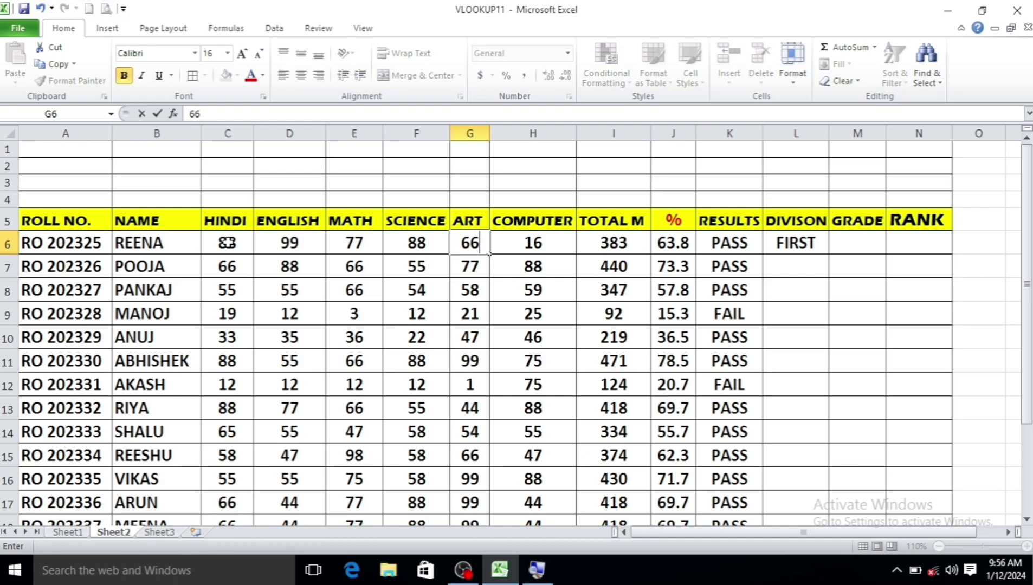
pyautogui.press('Tab')
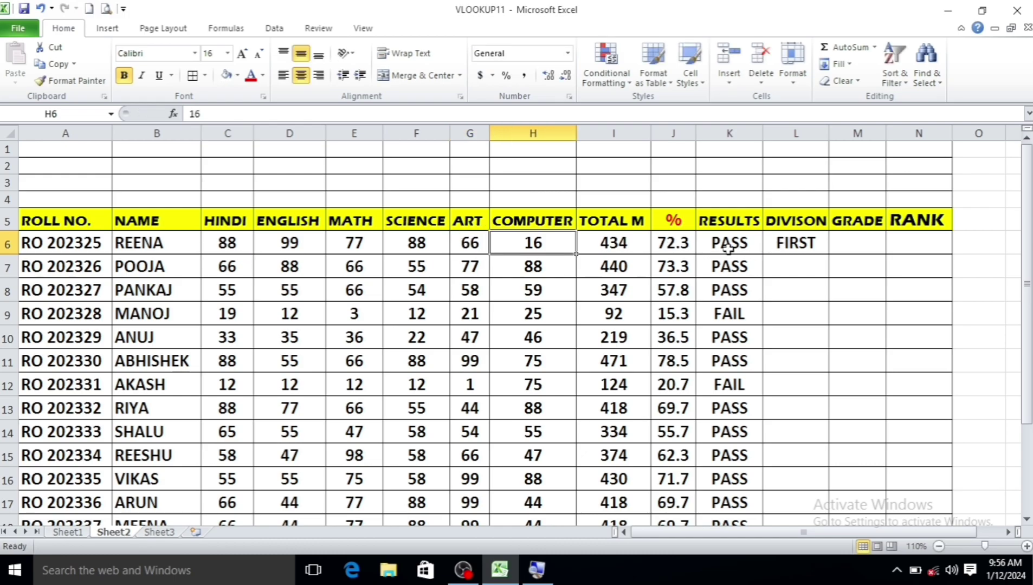
pyautogui.click(798, 243)
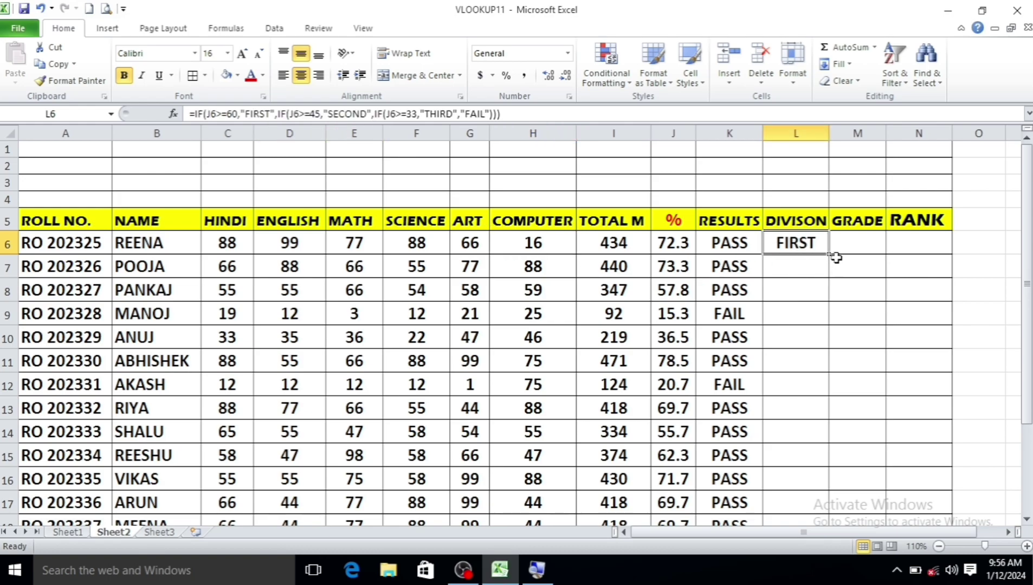
# Fill L6's division formula down to L20 and inspect the copies in L8, L9 and L10
pyautogui.moveTo(829, 254); pyautogui.dragTo(837, 533)
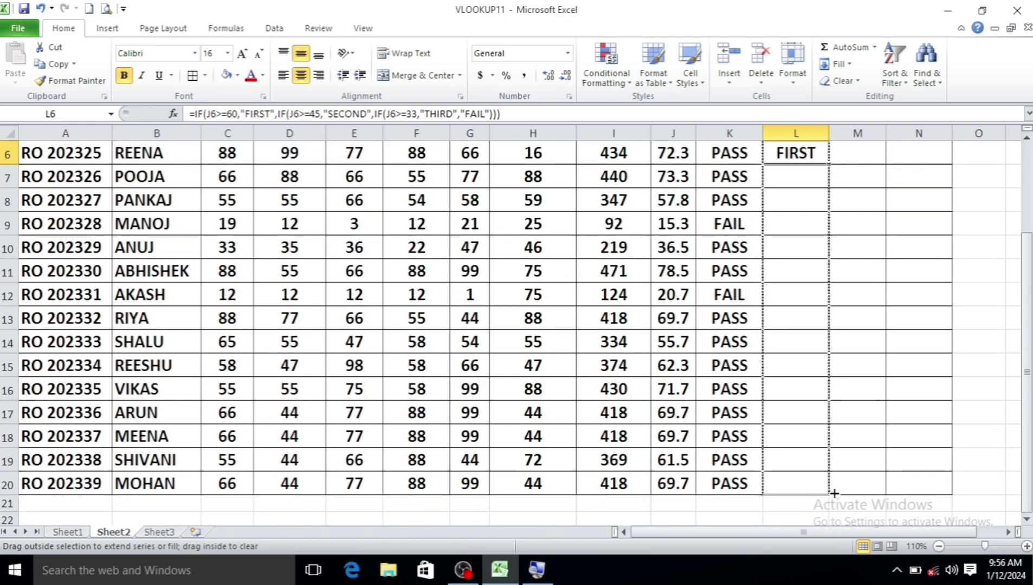
pyautogui.scroll(1, 820, 276)
pyautogui.moveTo(788, 209); pyautogui.dragTo(788, 229)
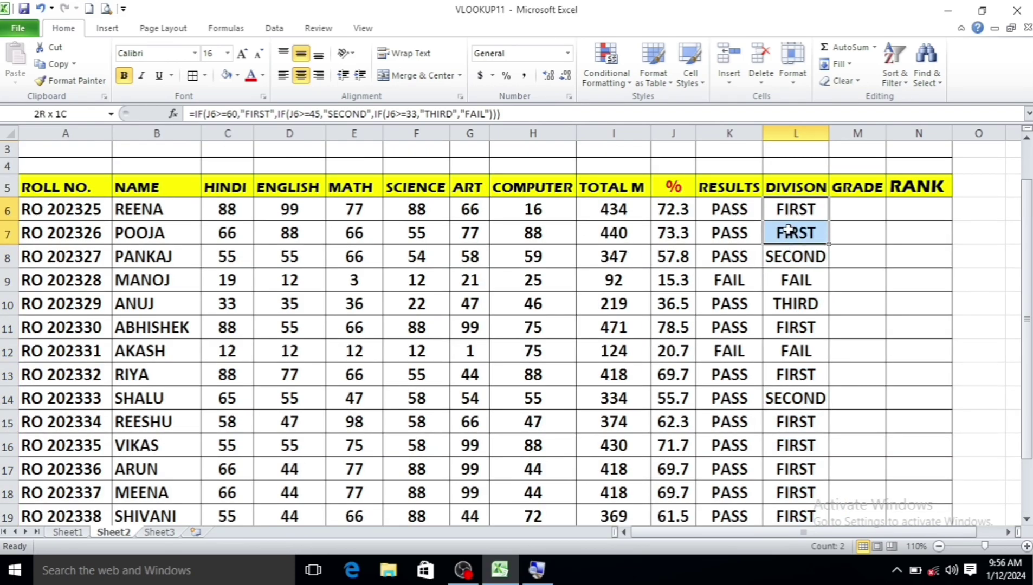
pyautogui.click(792, 262)
pyautogui.click(797, 283)
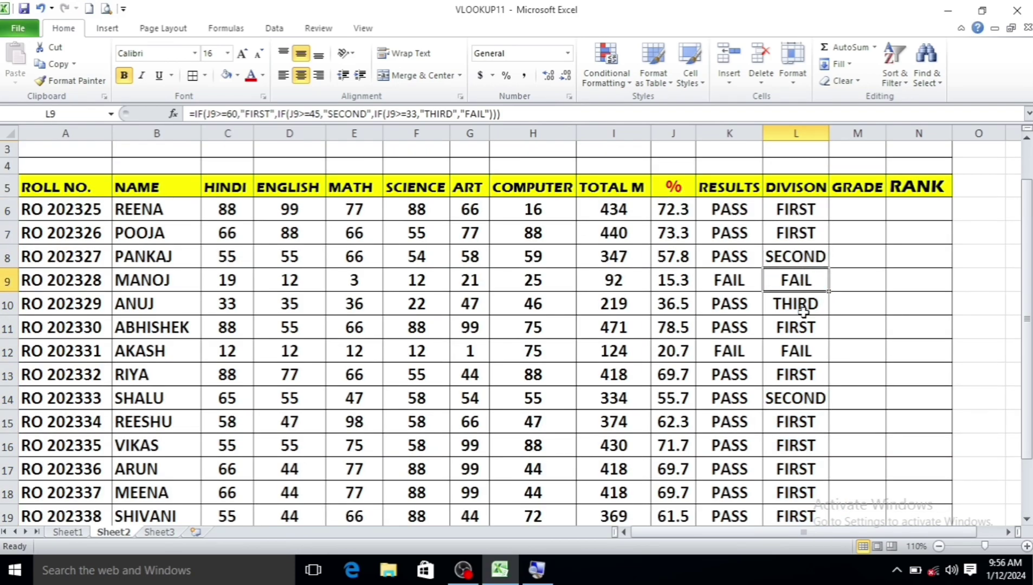
pyautogui.click(803, 310)
pyautogui.scroll(-1, 719, 319)
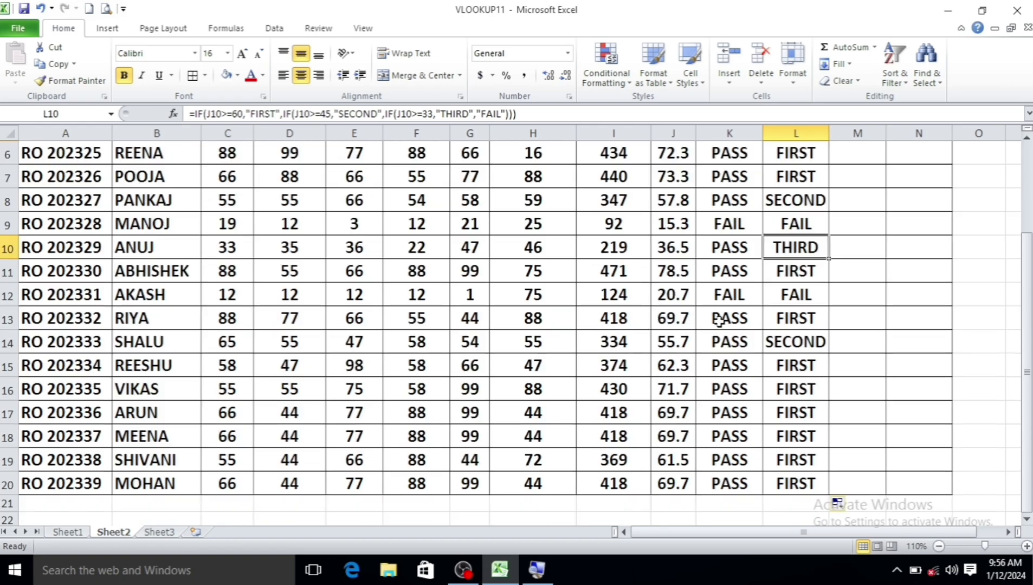
pyautogui.scroll(2, 719, 320)
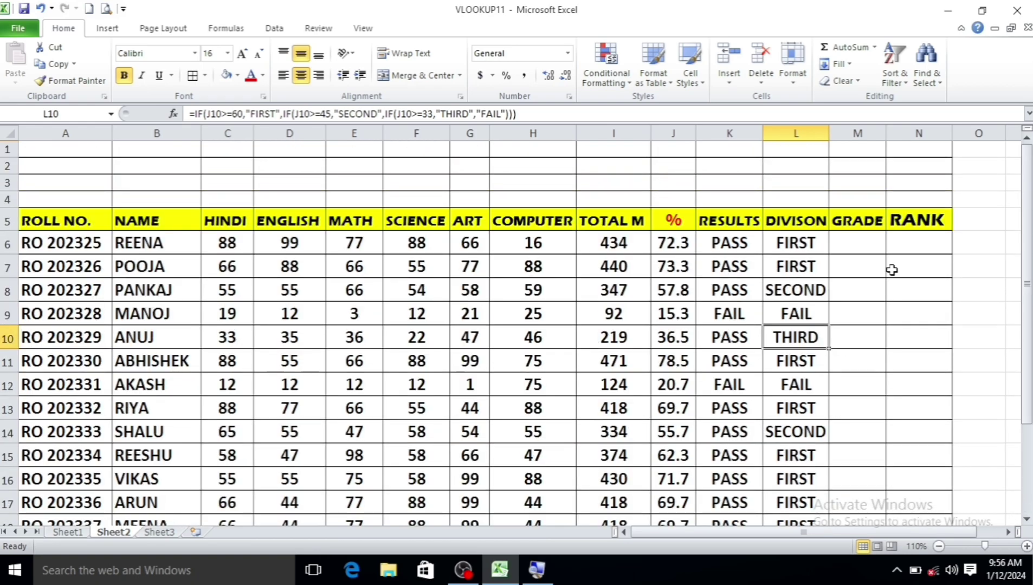
pyautogui.click(863, 240)
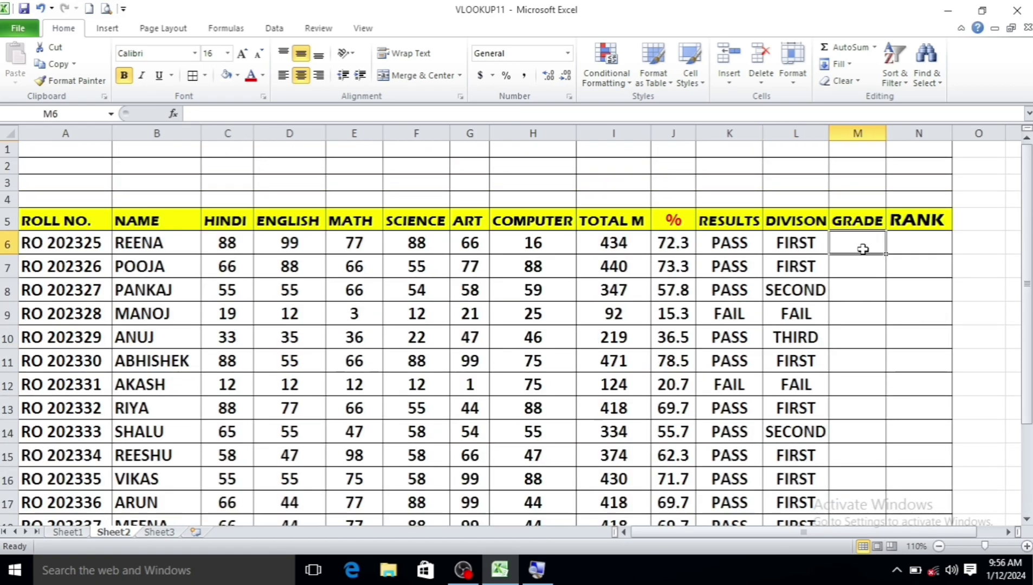
# Start the grade formula in M6 on J6: A+ at 90, A at 80
pyautogui.click(797, 239)
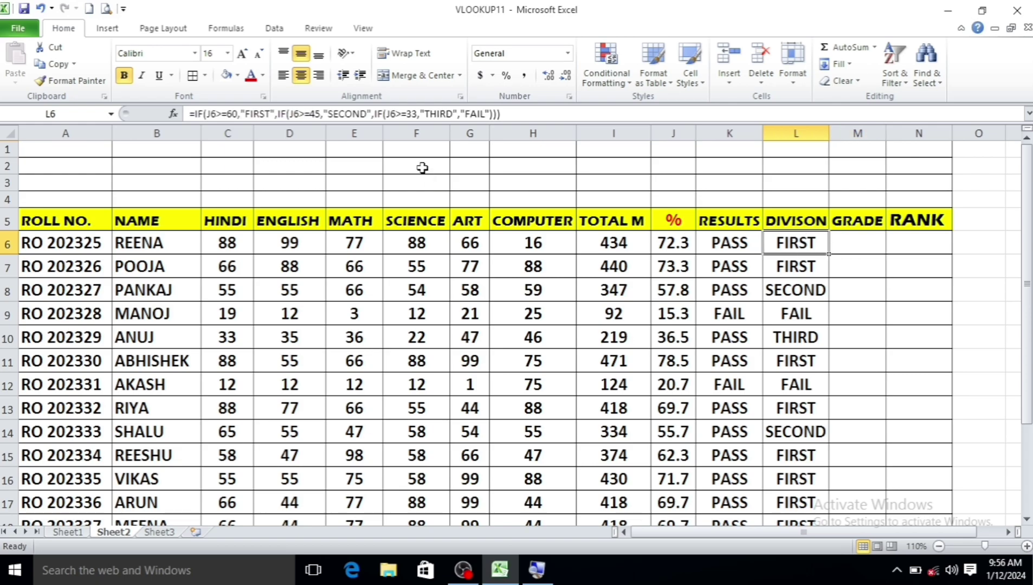
pyautogui.click(860, 248)
pyautogui.write('=IF')
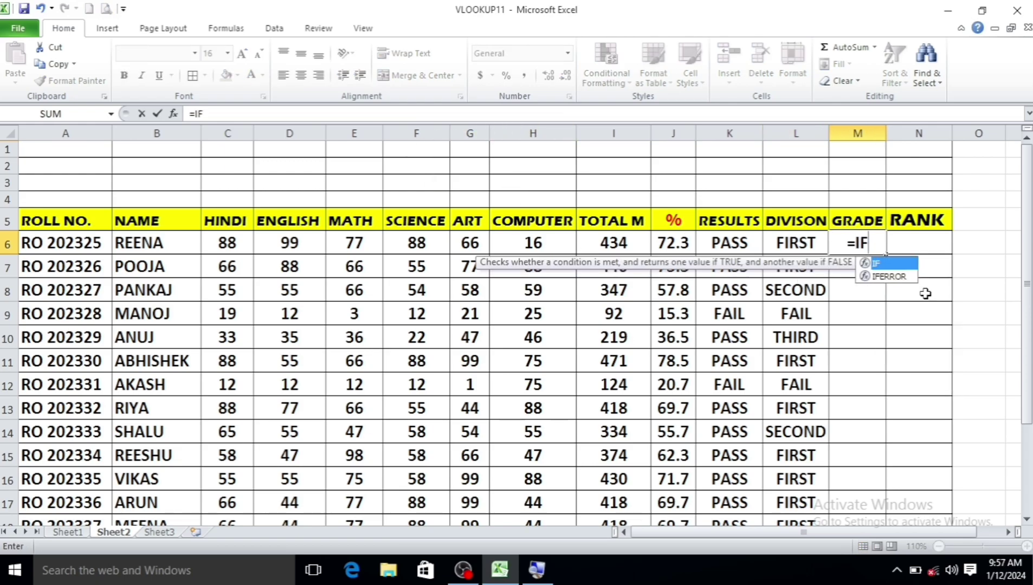
pyautogui.write('(')
pyautogui.click(673, 244)
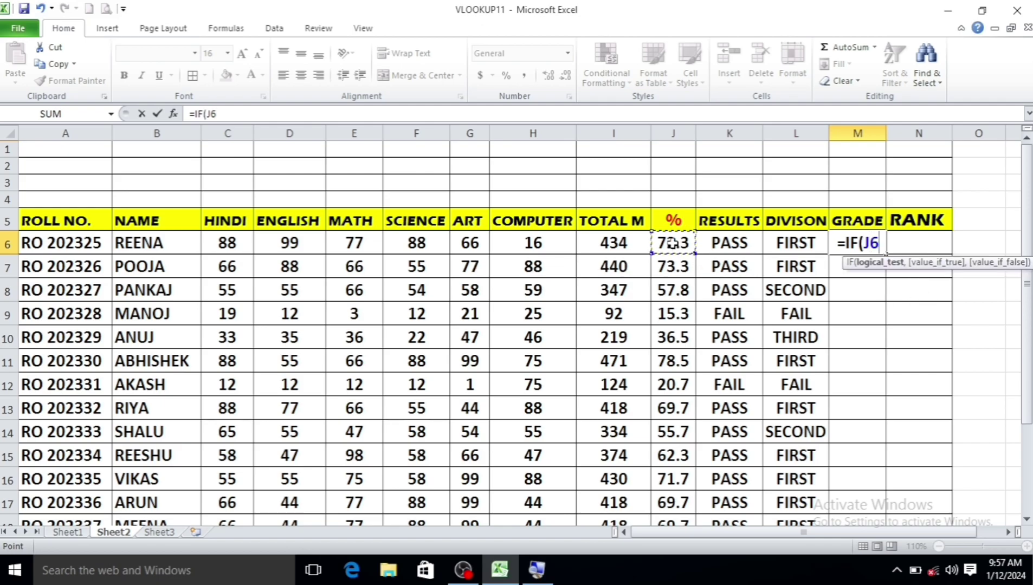
pyautogui.write('>=90')
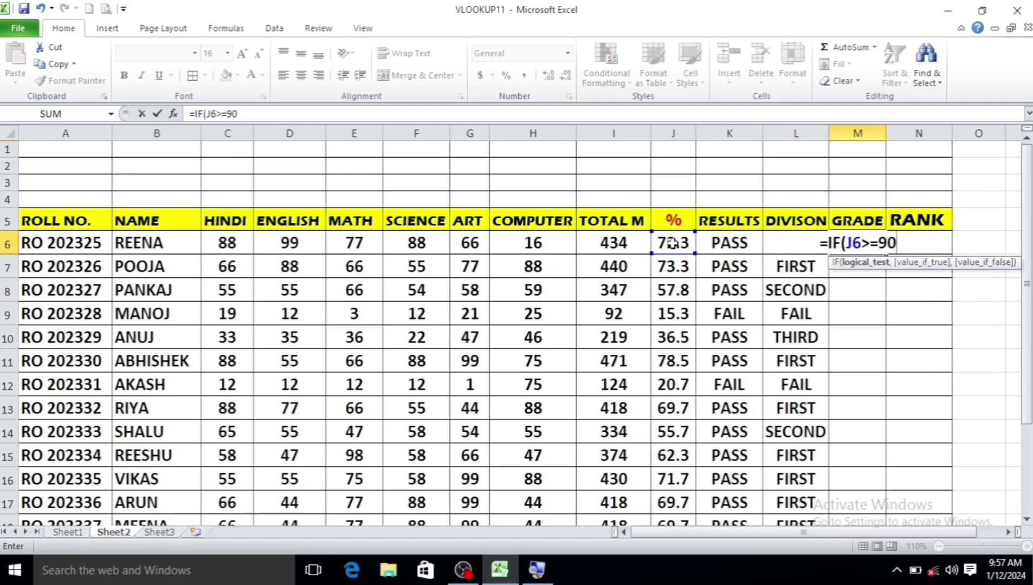
pyautogui.write(',"')
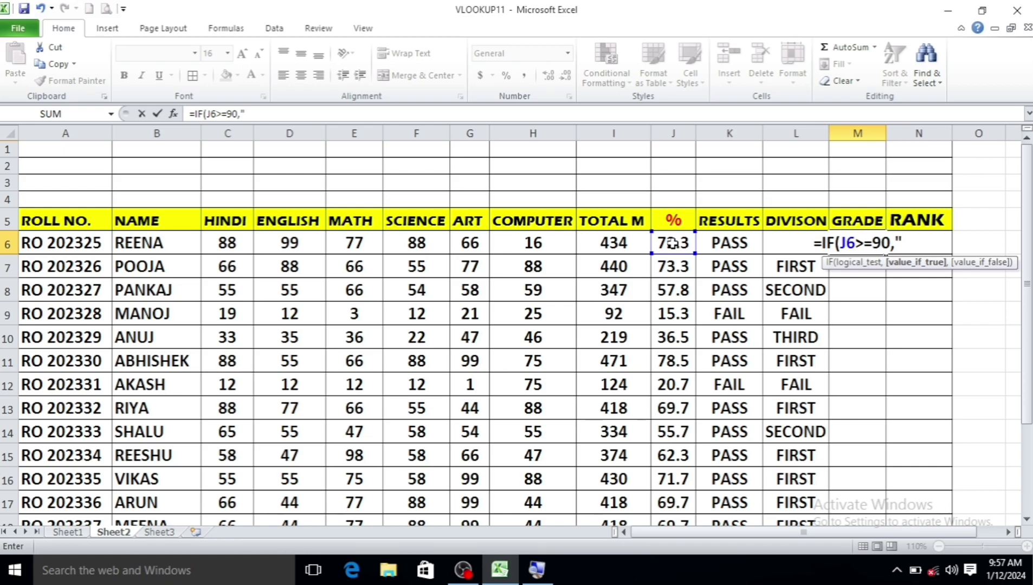
pyautogui.write('A+,')
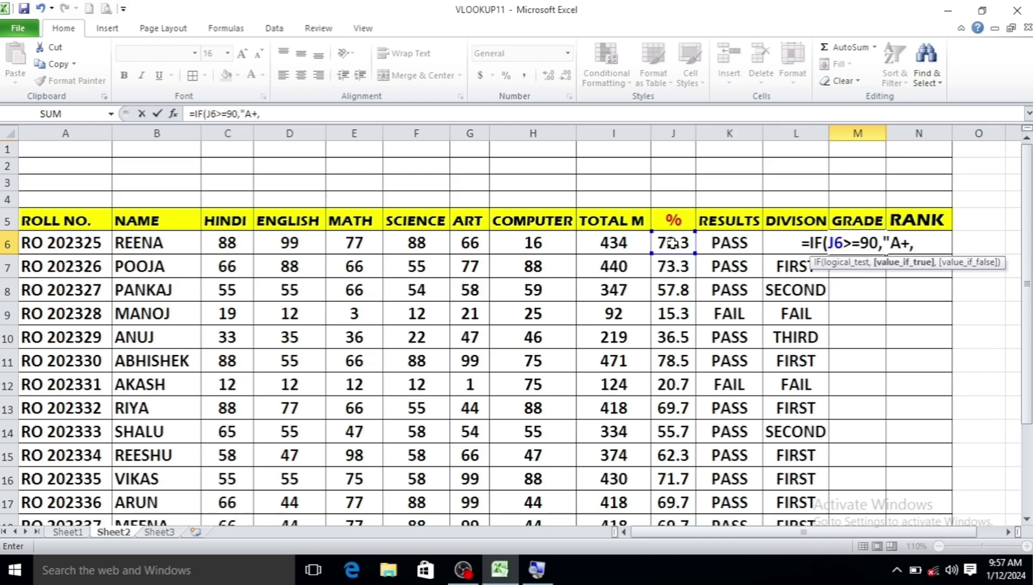
pyautogui.press('BackSpace')
pyautogui.write('"')
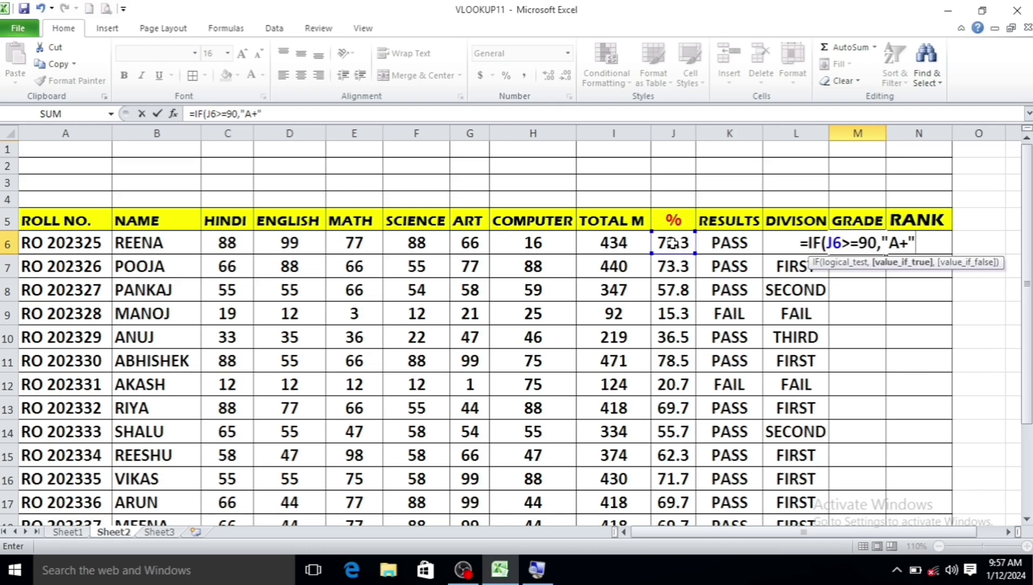
pyautogui.write(',IF')
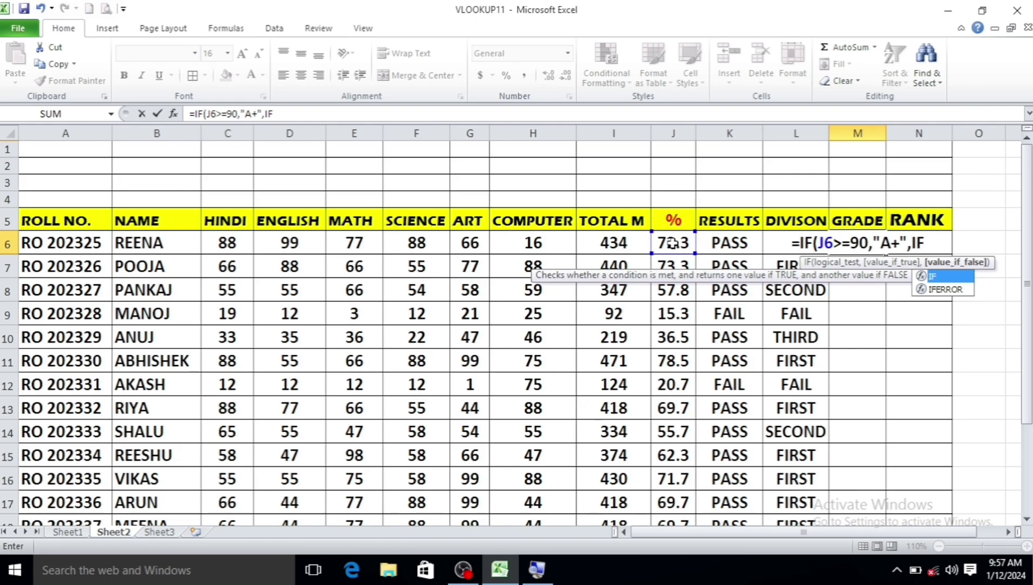
pyautogui.write('(')
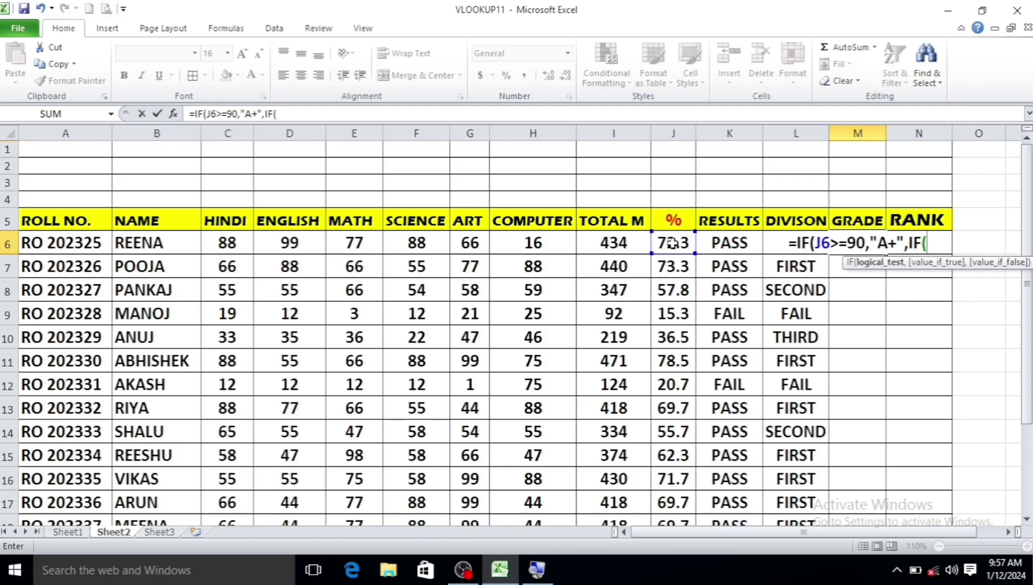
pyautogui.write('J6')
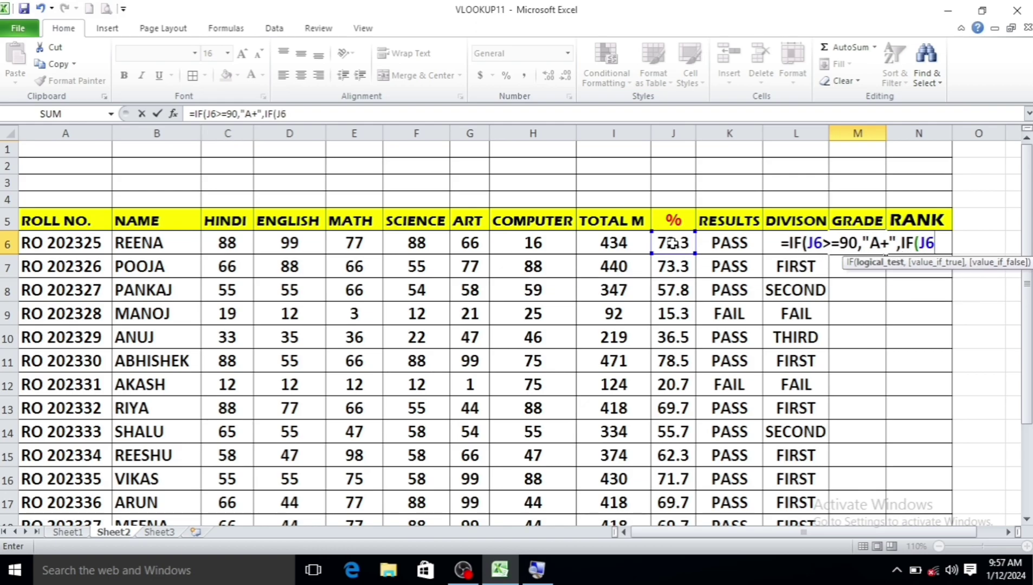
pyautogui.write('>=')
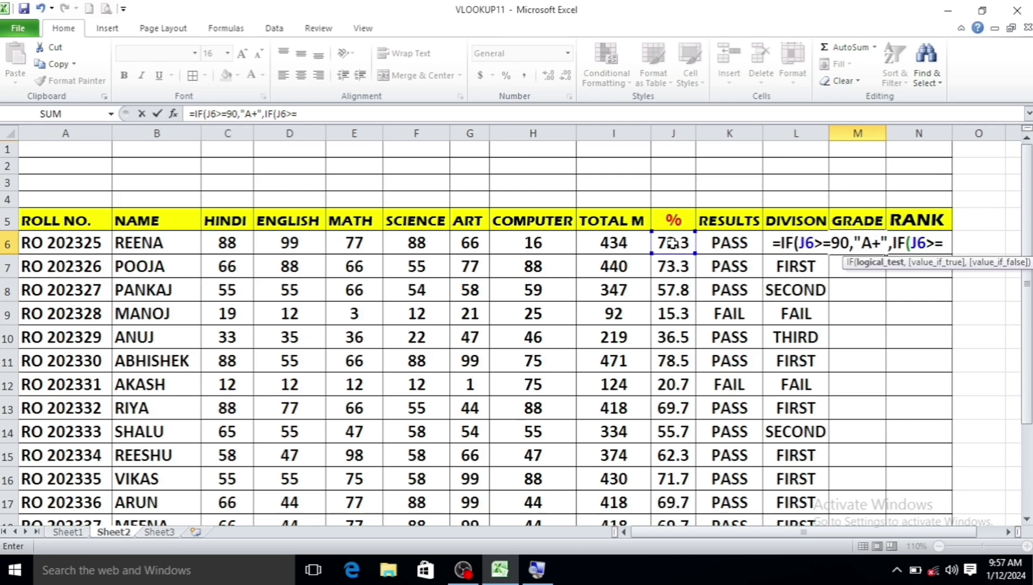
pyautogui.write('80,"')
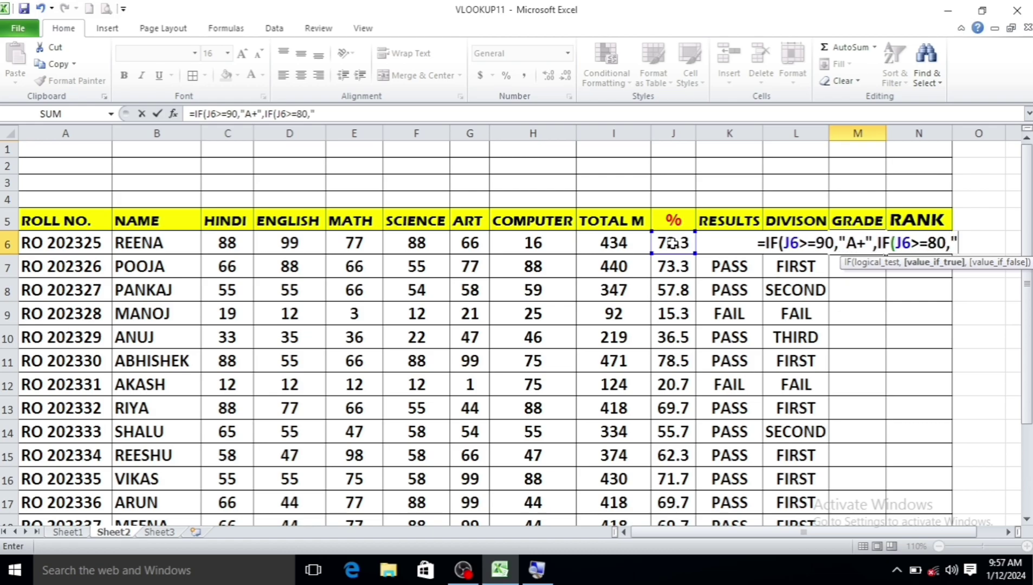
pyautogui.write('A"')
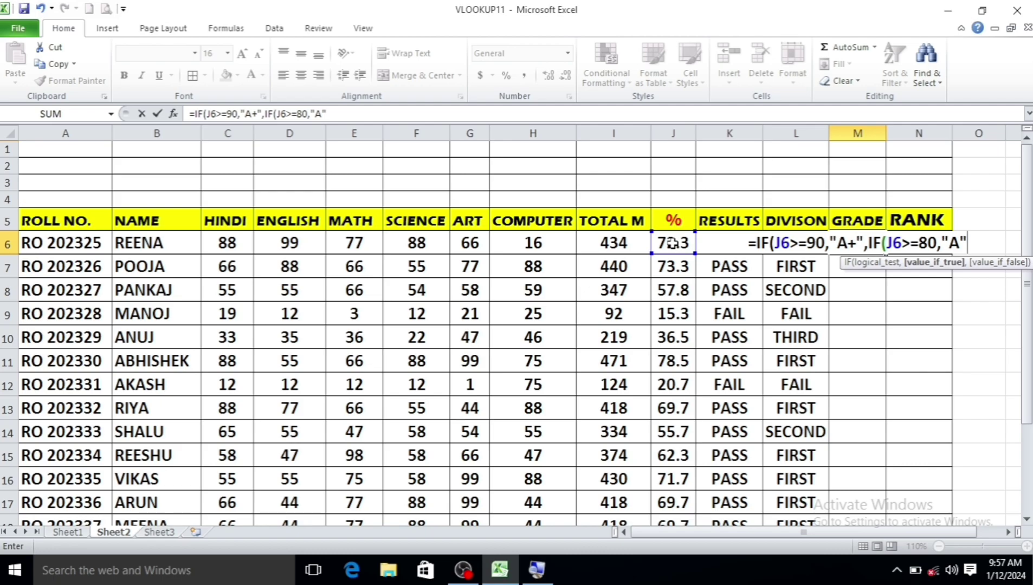
pyautogui.write(',IF(')
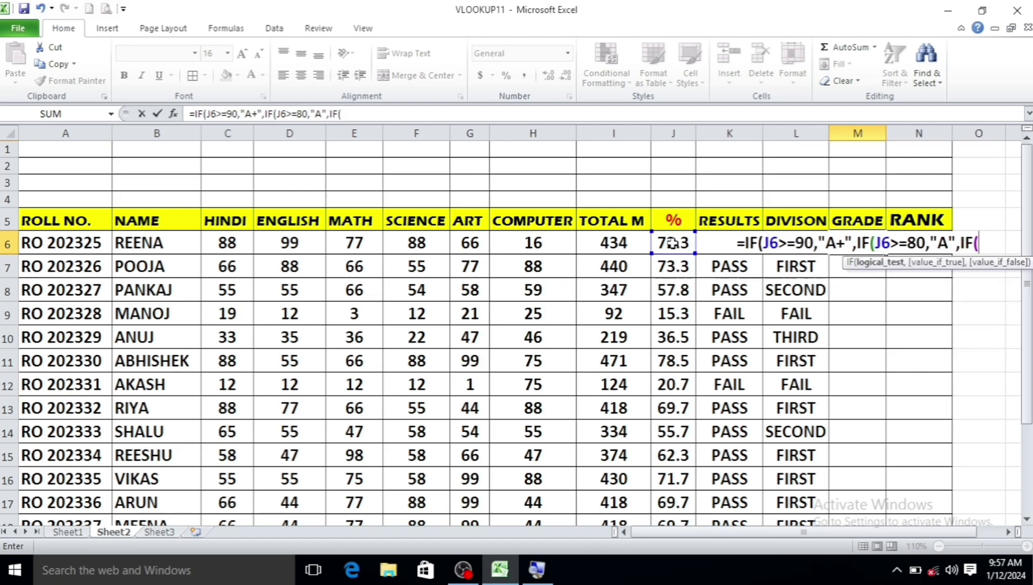
pyautogui.write('J6')
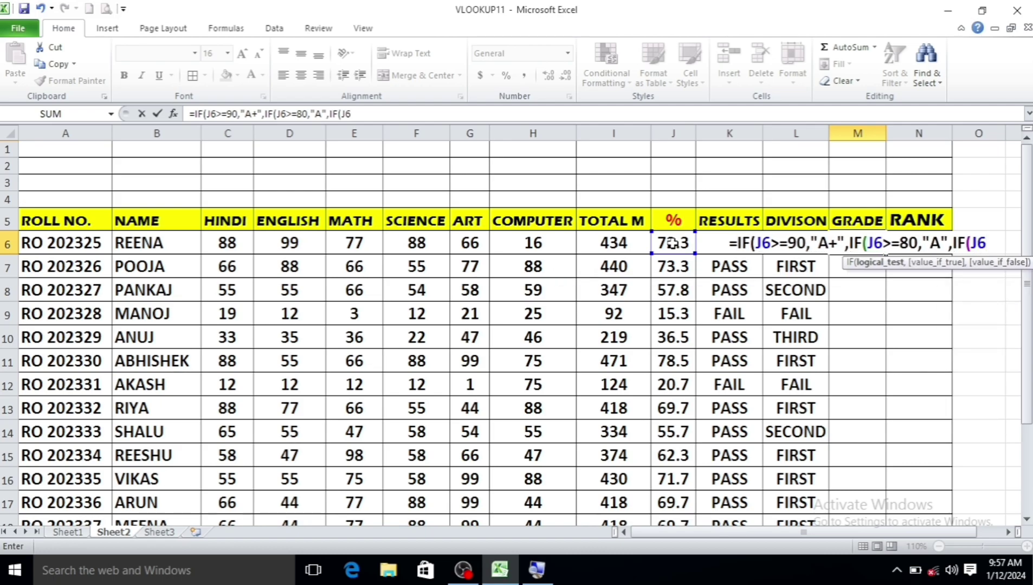
pyautogui.write('>=')
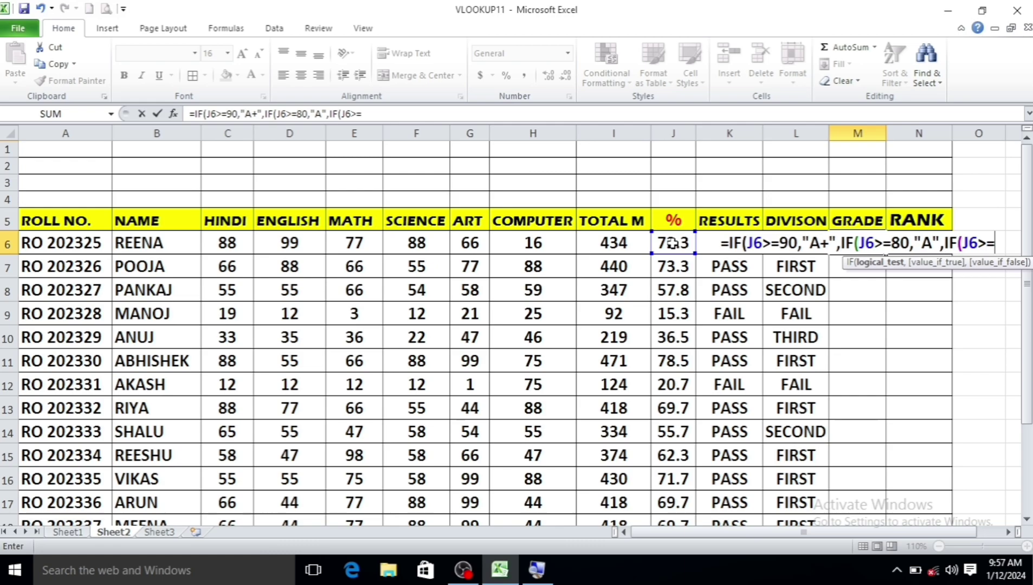
# Add B+ at 70, B at 60, C at 50, D at 33, else FAIL, and commit
pyautogui.write('70,')
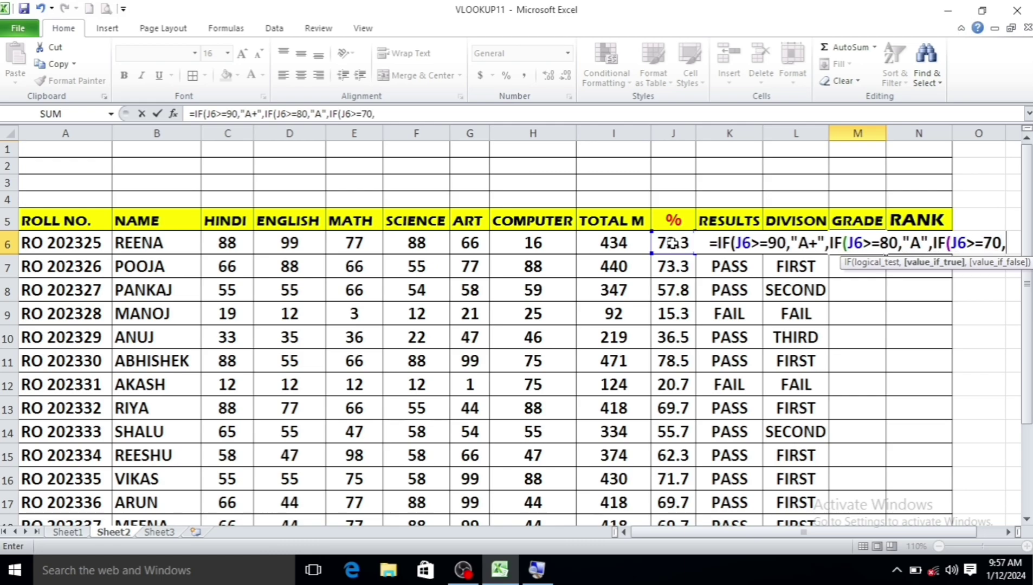
pyautogui.write('"B')
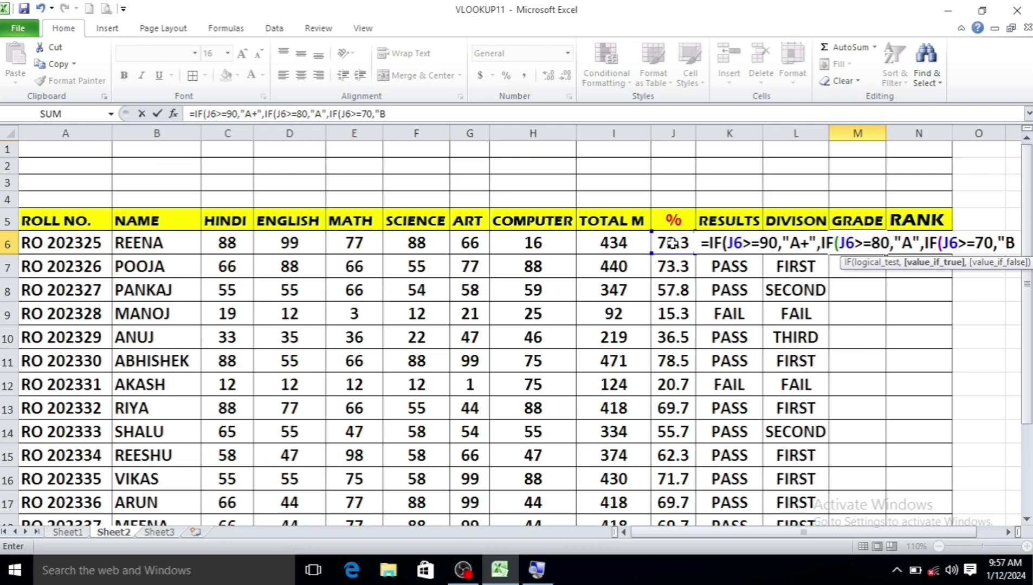
pyautogui.write('=')
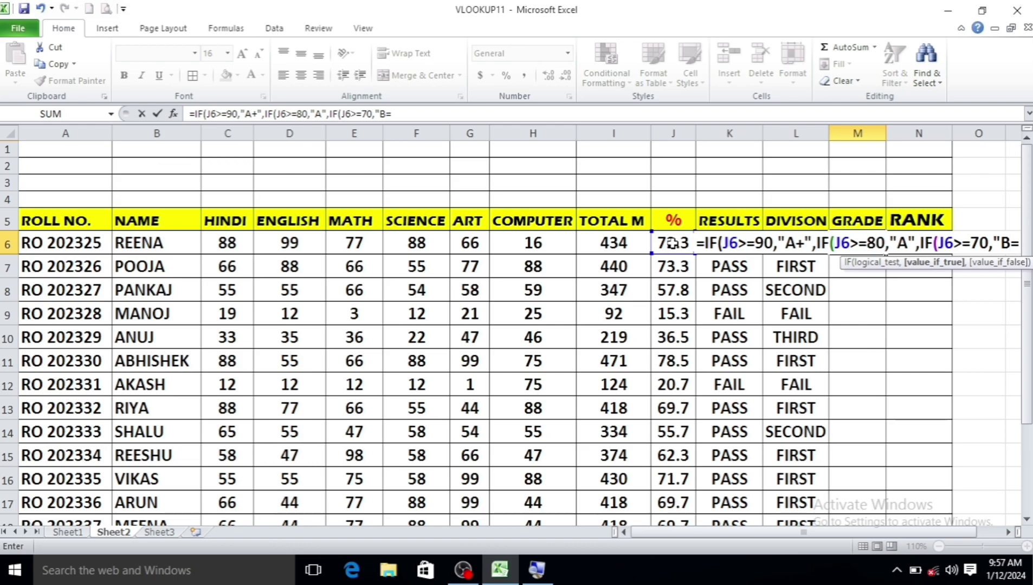
pyautogui.press('BackSpace')
pyautogui.write('+",')
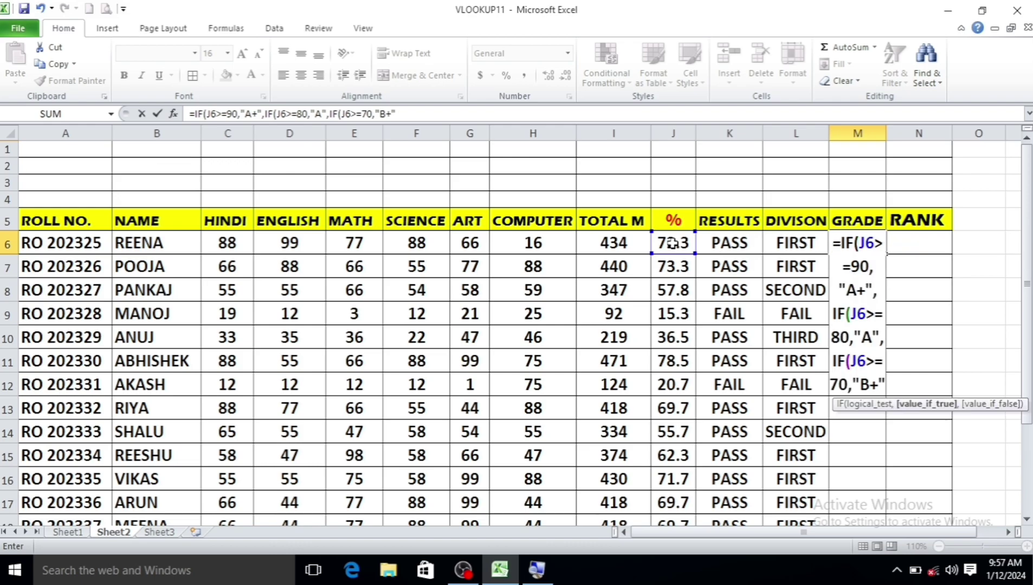
pyautogui.write('I')
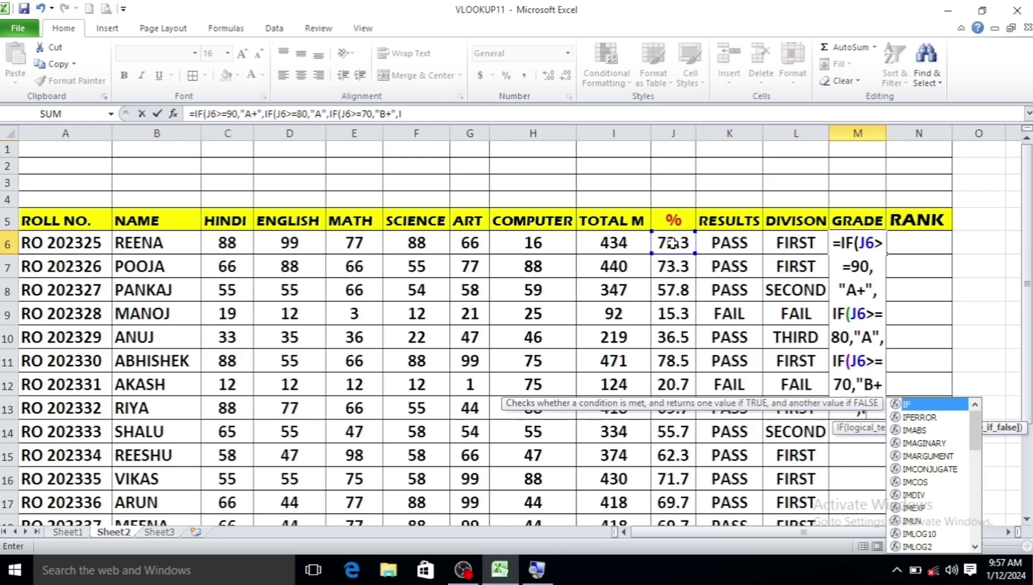
pyautogui.write('F(')
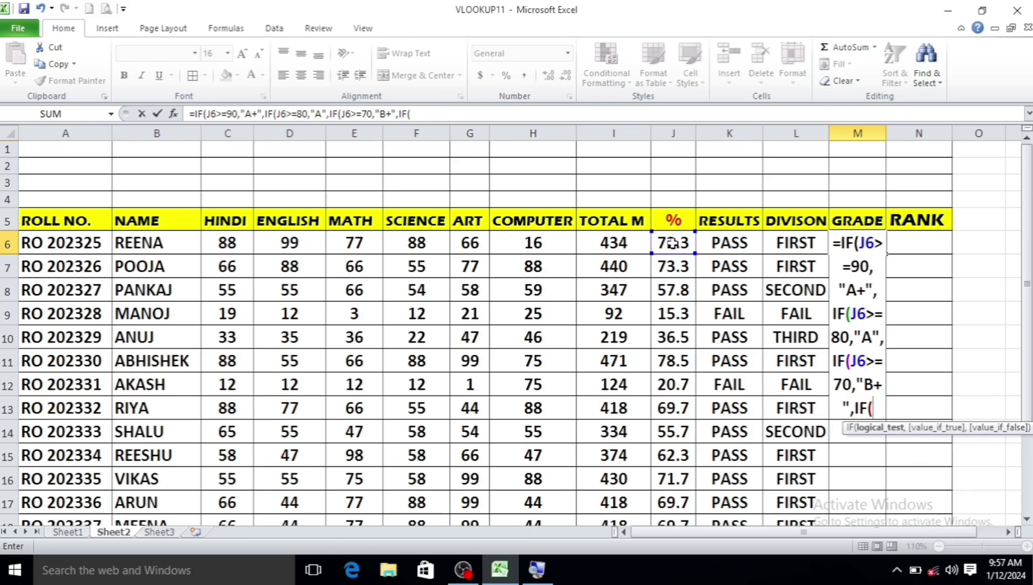
pyautogui.write('J')
pyautogui.write('6')
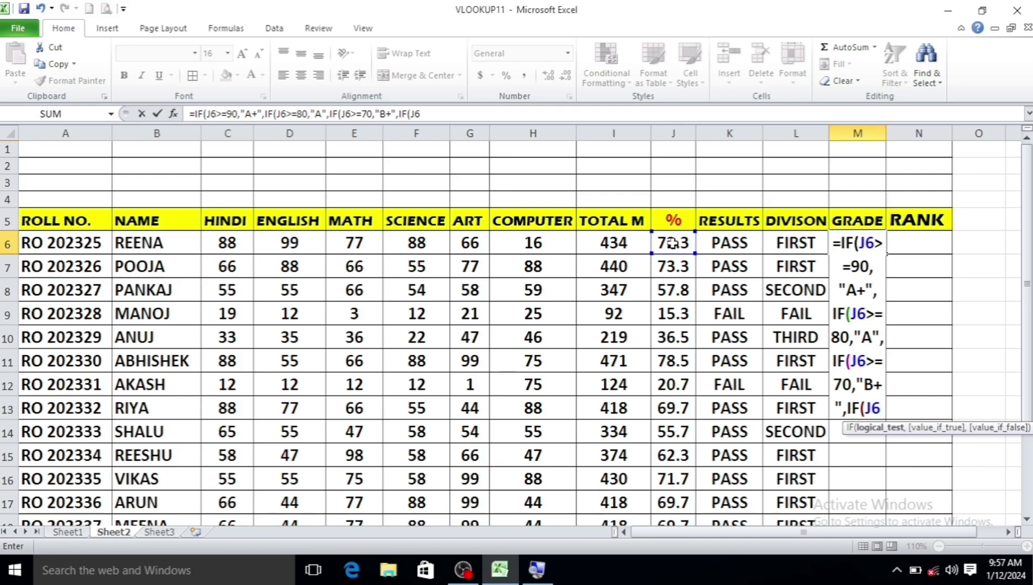
pyautogui.write('>=')
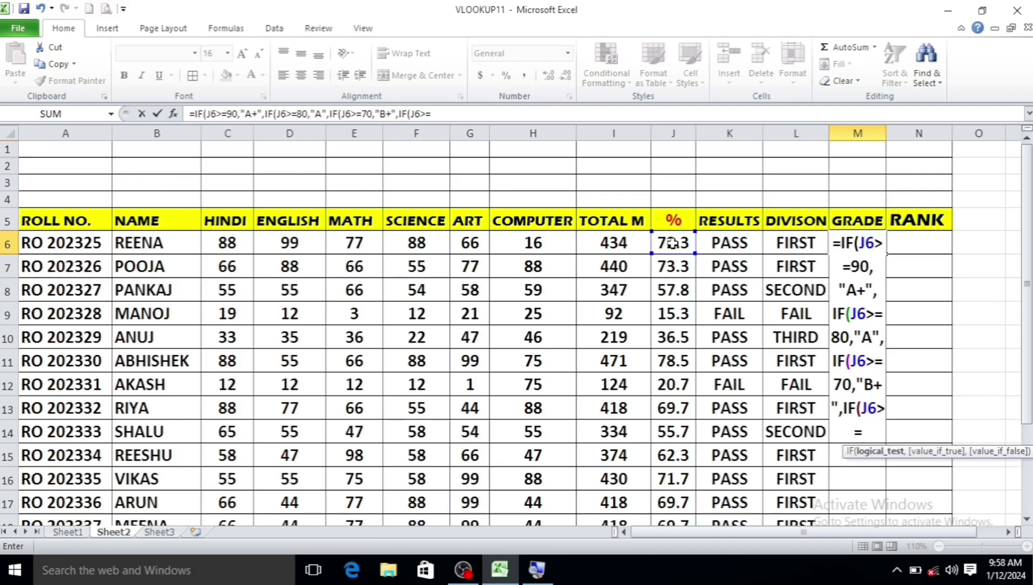
pyautogui.write('60,')
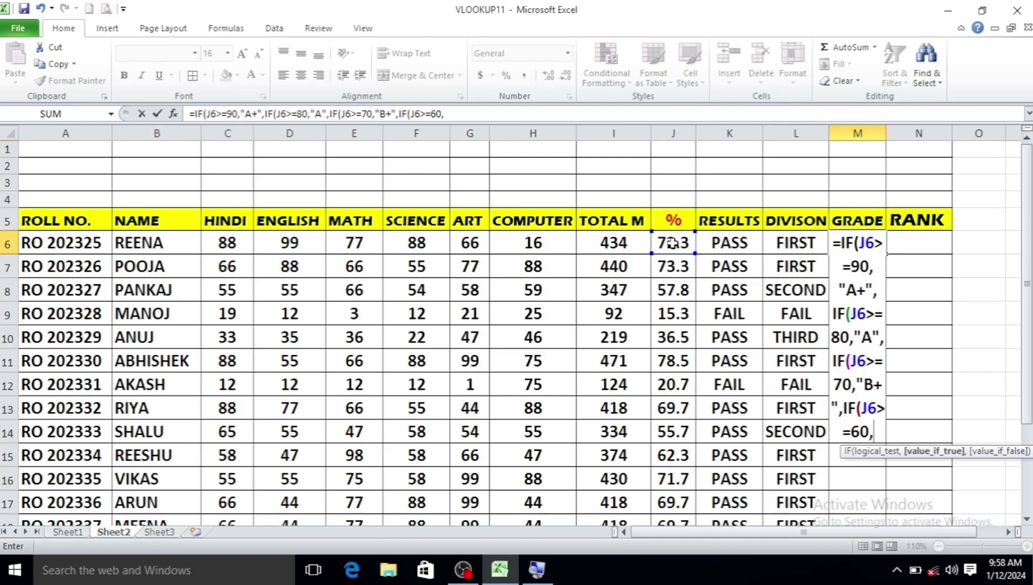
pyautogui.write('"')
pyautogui.write('B"')
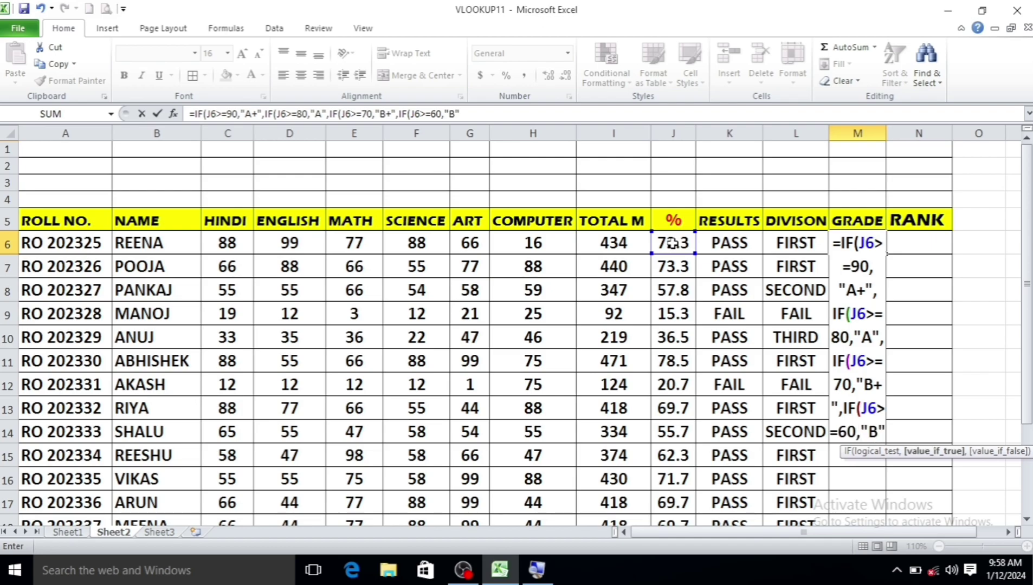
pyautogui.write(',IF')
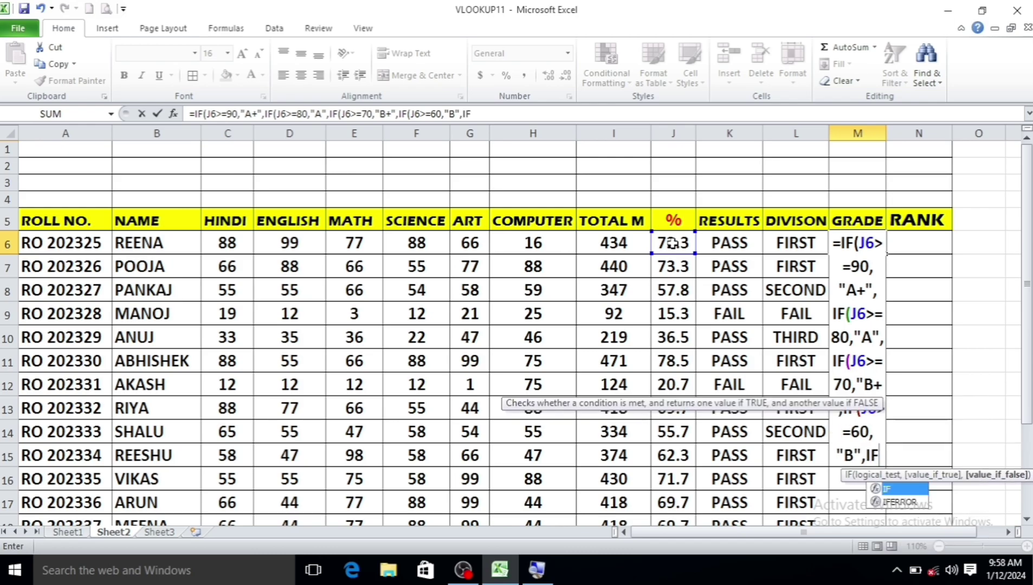
pyautogui.write('(')
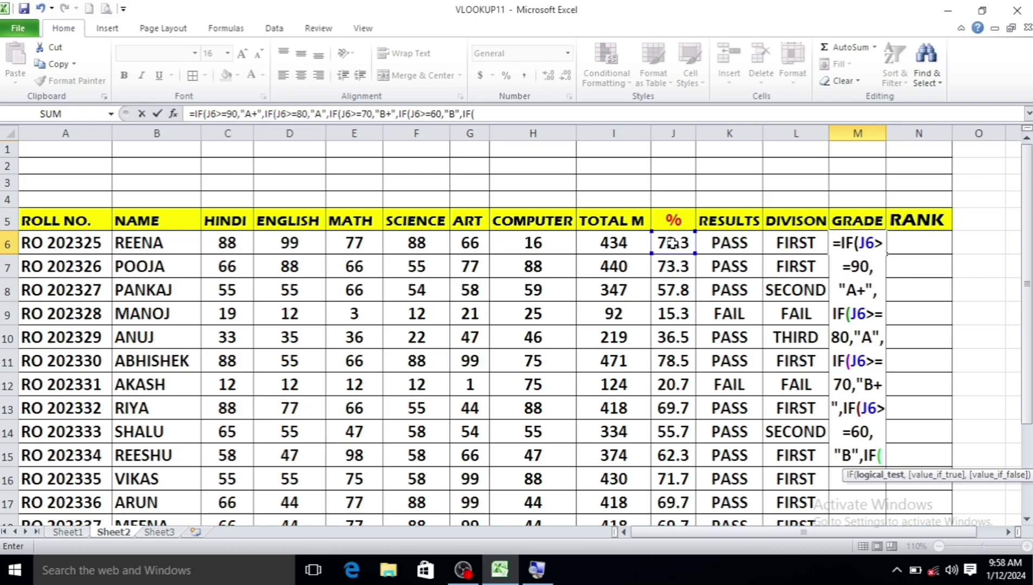
pyautogui.write('J6')
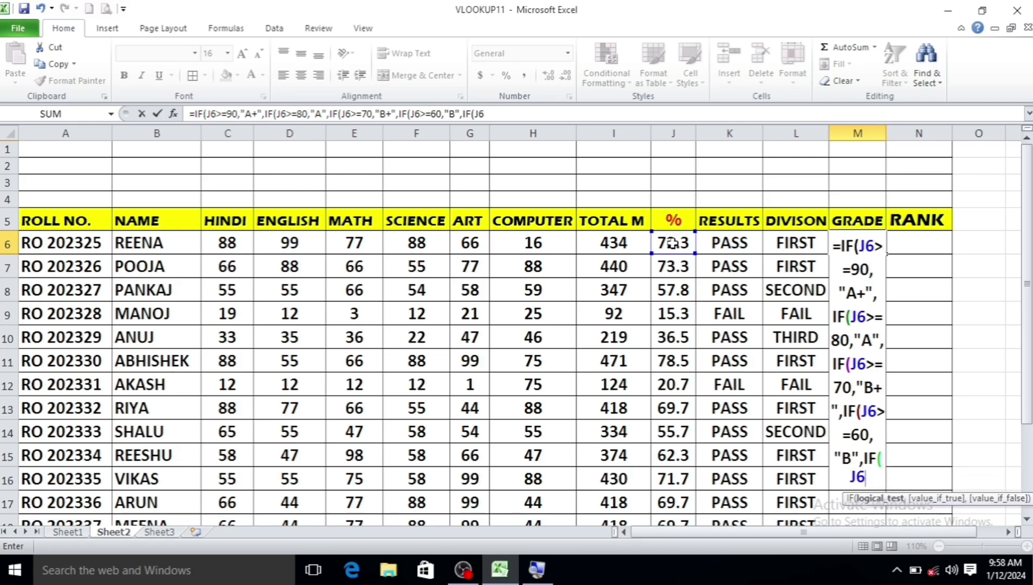
pyautogui.write('>=50')
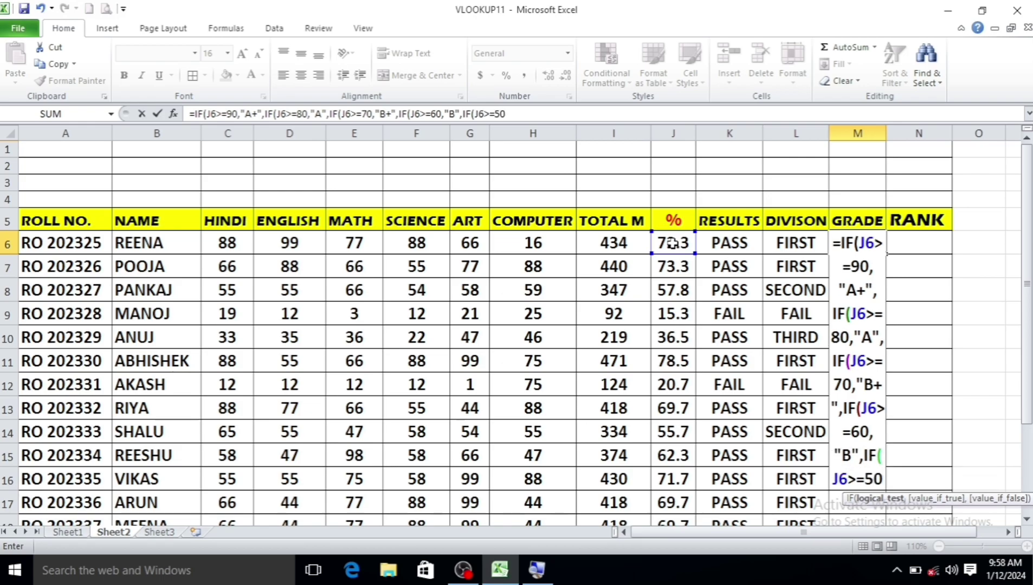
pyautogui.write(',"')
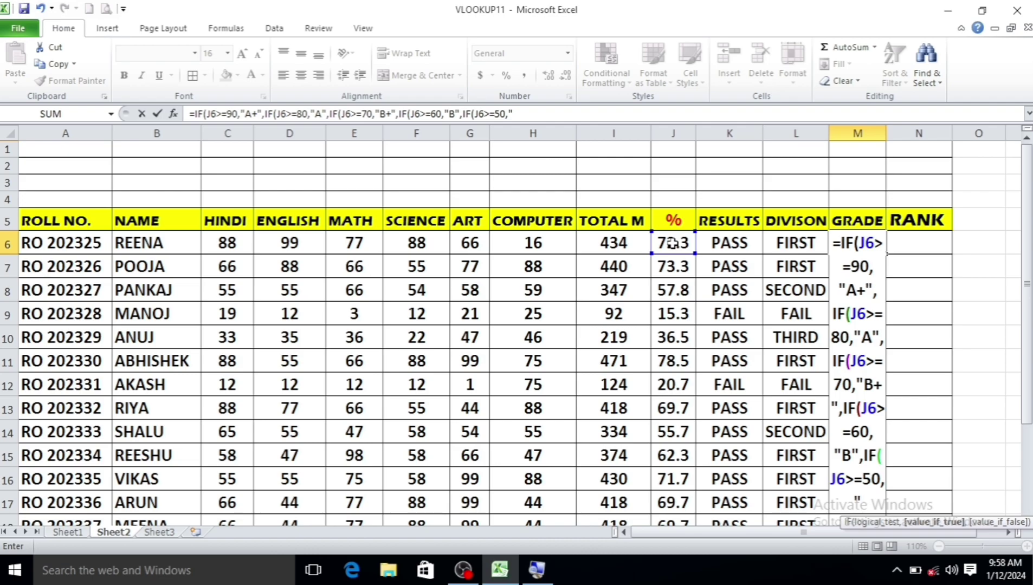
pyautogui.write('C"')
pyautogui.write(',"FA')
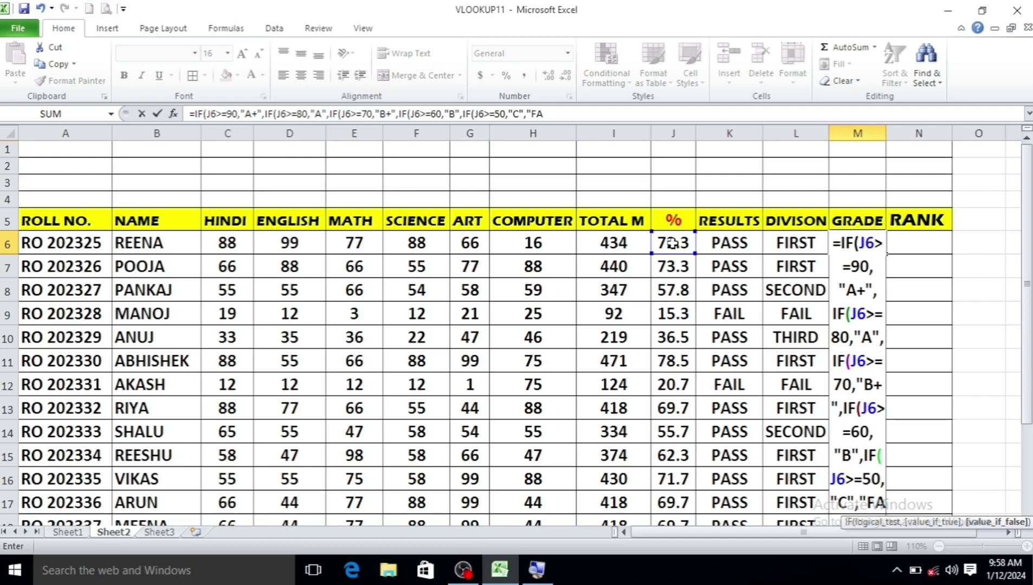
pyautogui.press('BackSpace')
pyautogui.press('BackSpace')
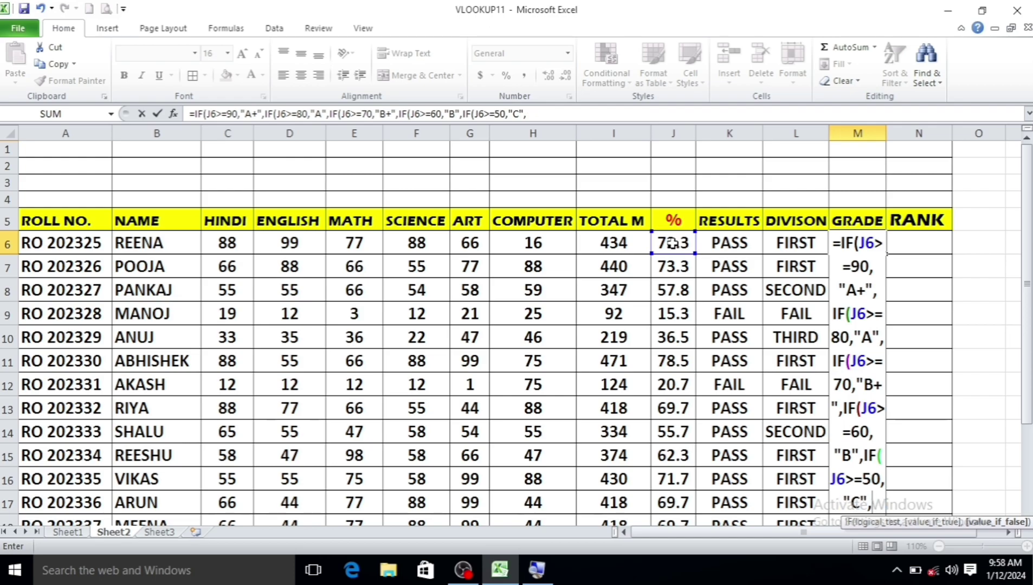
pyautogui.write('IF(')
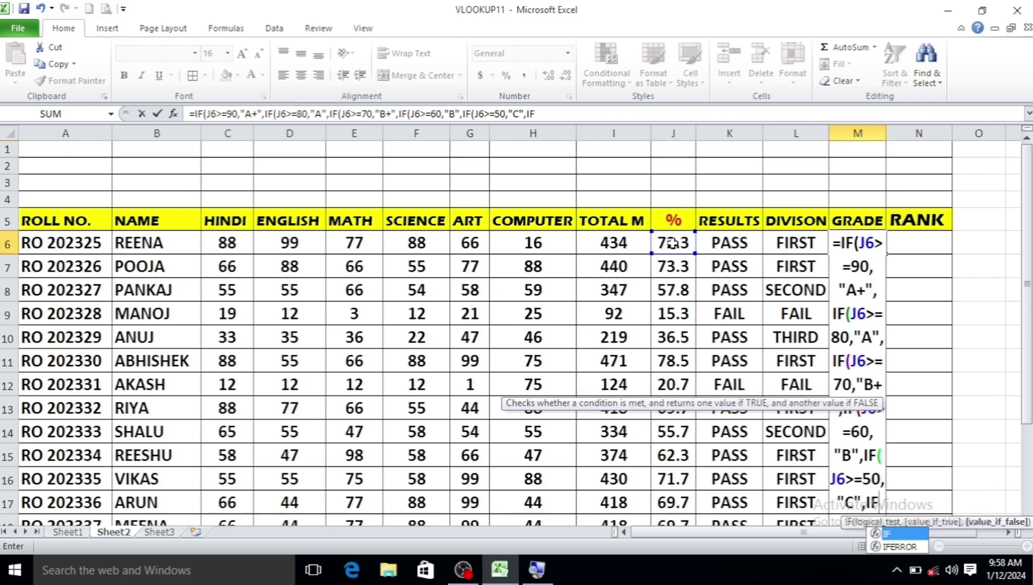
pyautogui.write('J')
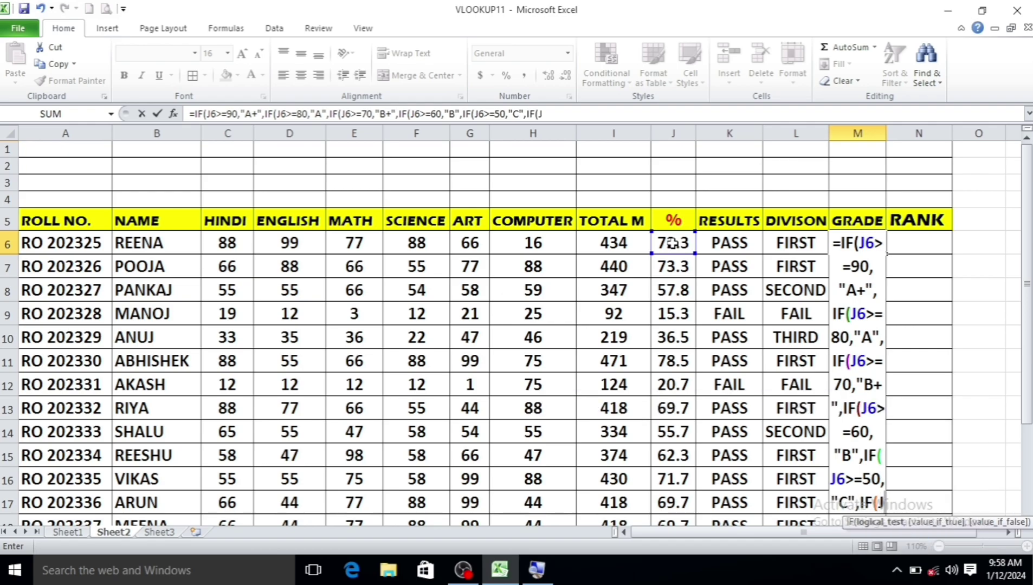
pyautogui.write('6>=')
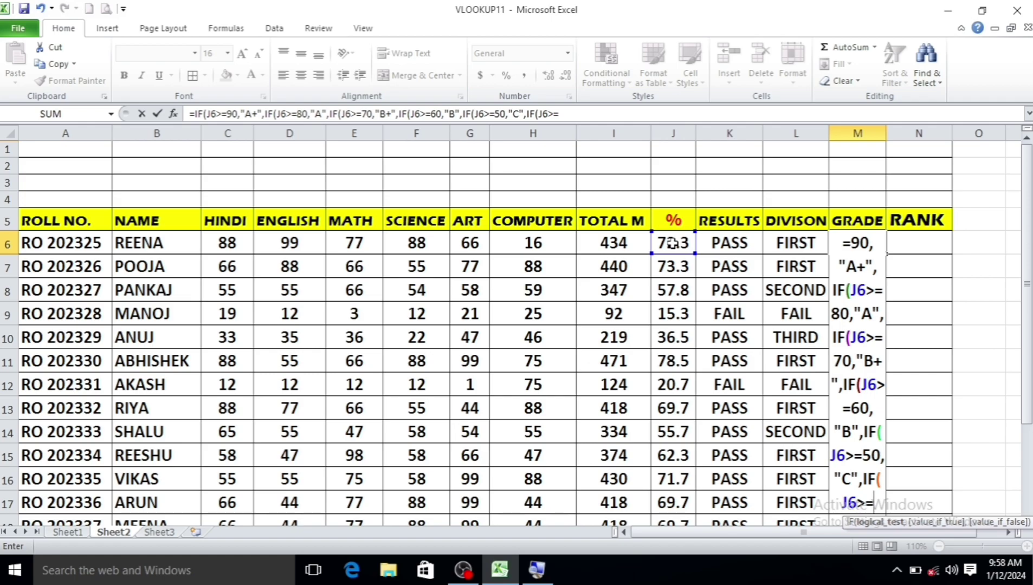
pyautogui.write('33,')
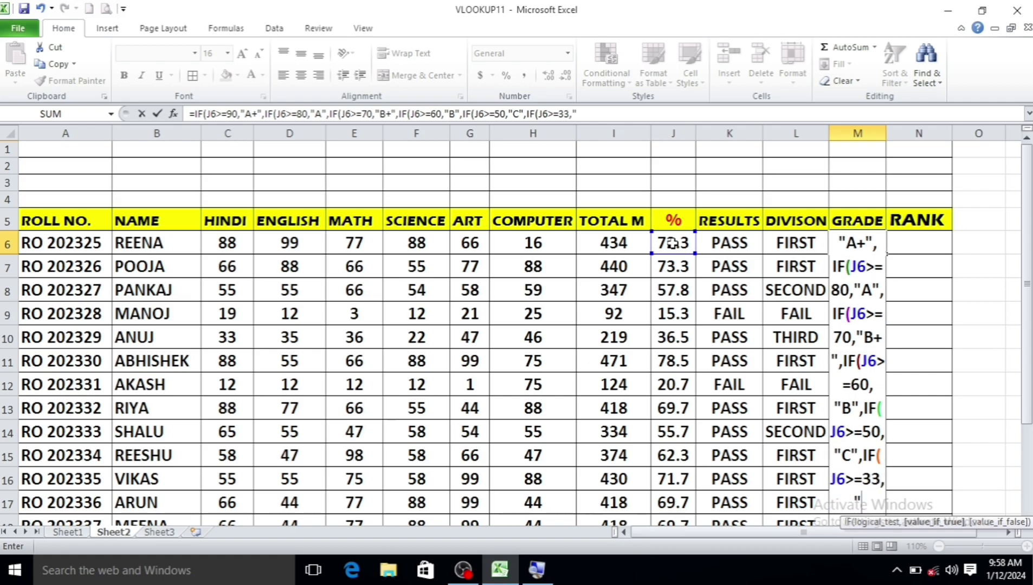
pyautogui.write('"D",')
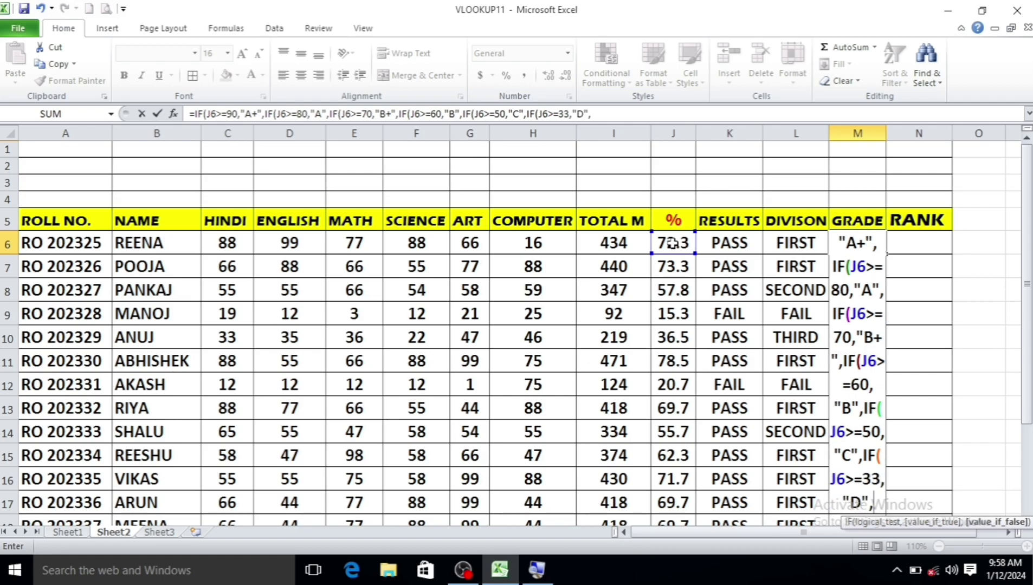
pyautogui.write('"FAI')
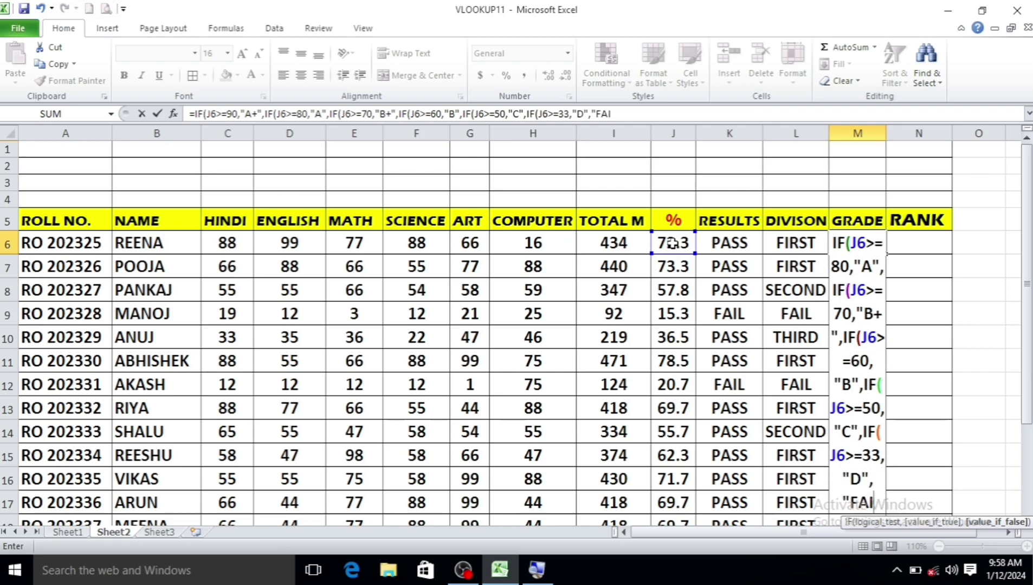
pyautogui.write('L"')
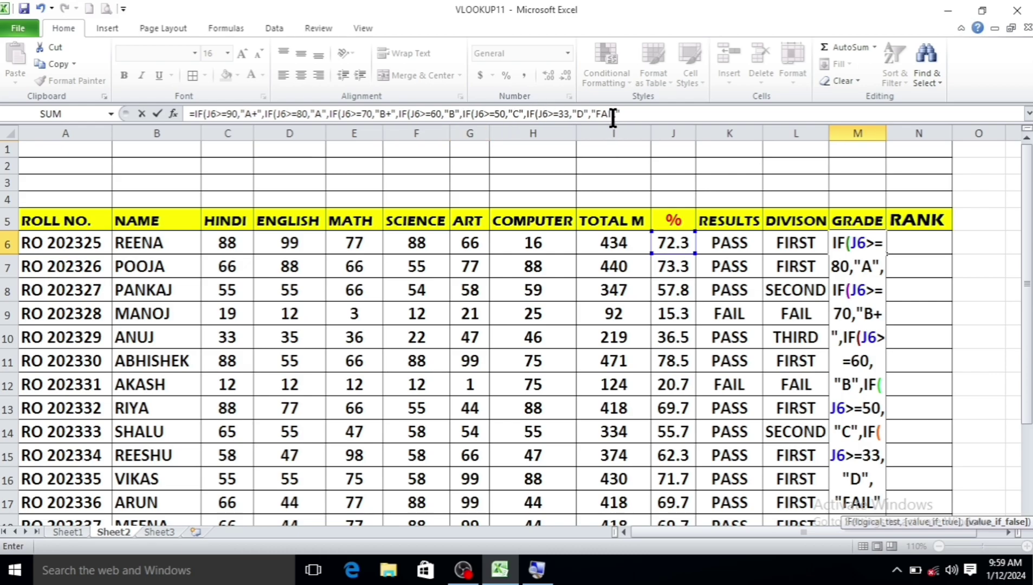
pyautogui.click(631, 114)
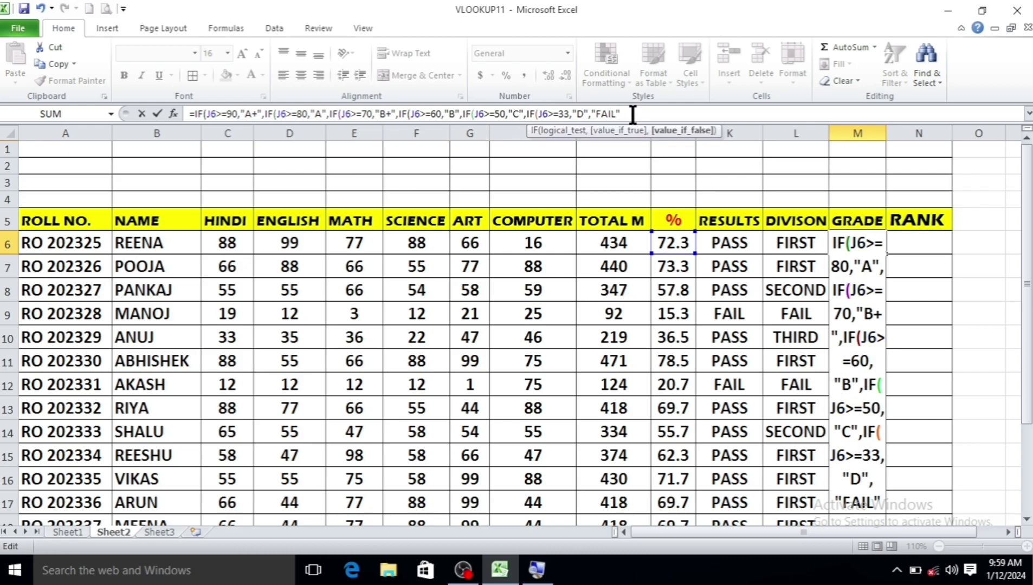
pyautogui.write('))))))')
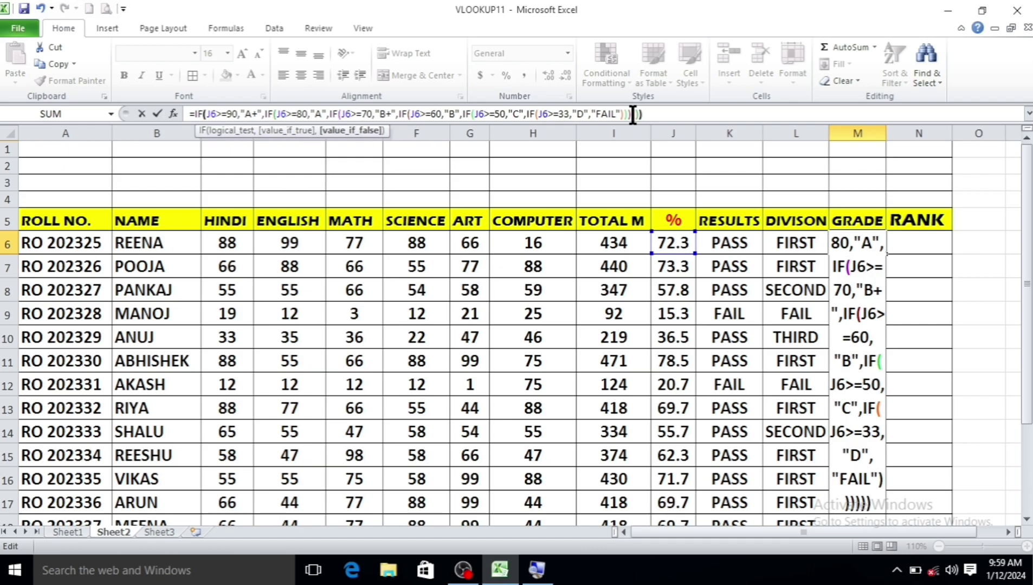
pyautogui.write(')')
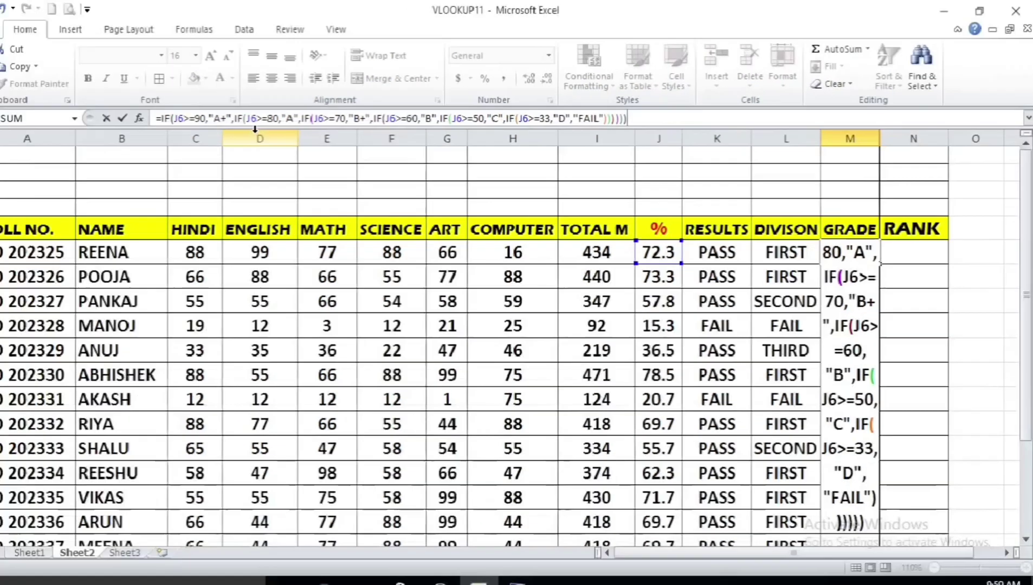
pyautogui.press('Return')
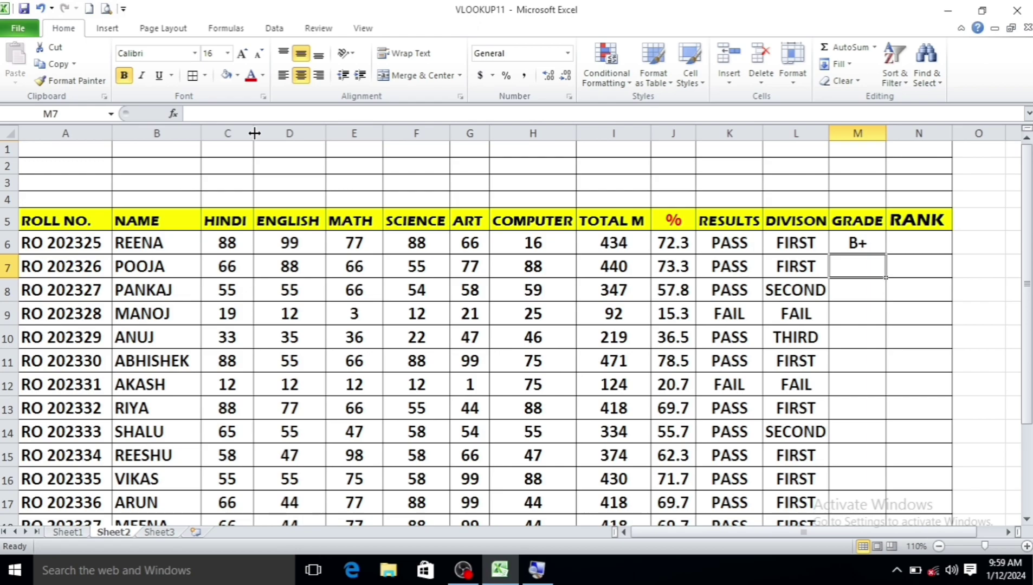
# Copy the nested grade formula from M6 down through M20 for every student
pyautogui.click(875, 242)
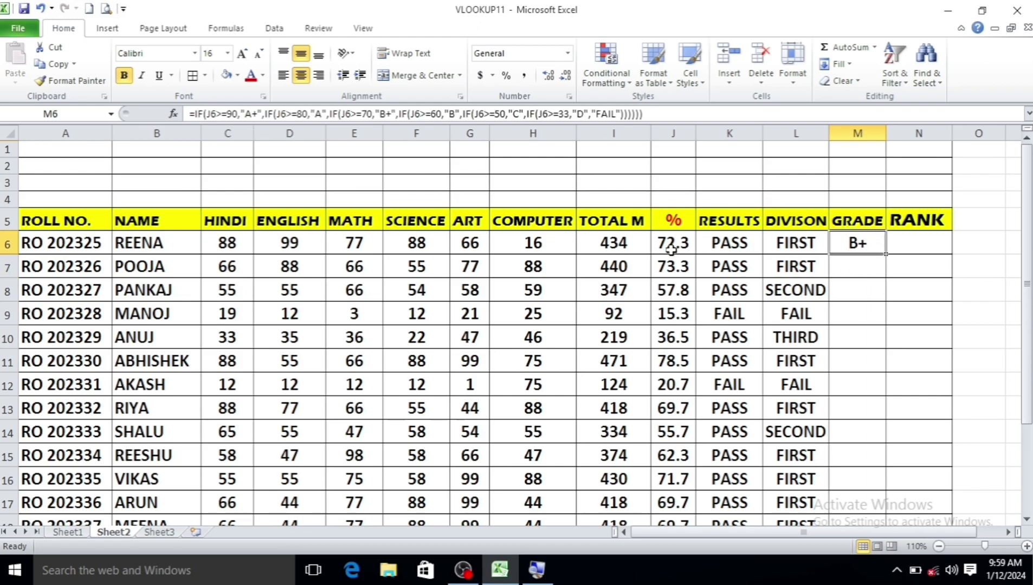
pyautogui.moveTo(885, 253)
pyautogui.mouseDown()
pyautogui.moveTo(885, 516)
pyautogui.moveTo(886, 495)
pyautogui.mouseUp()
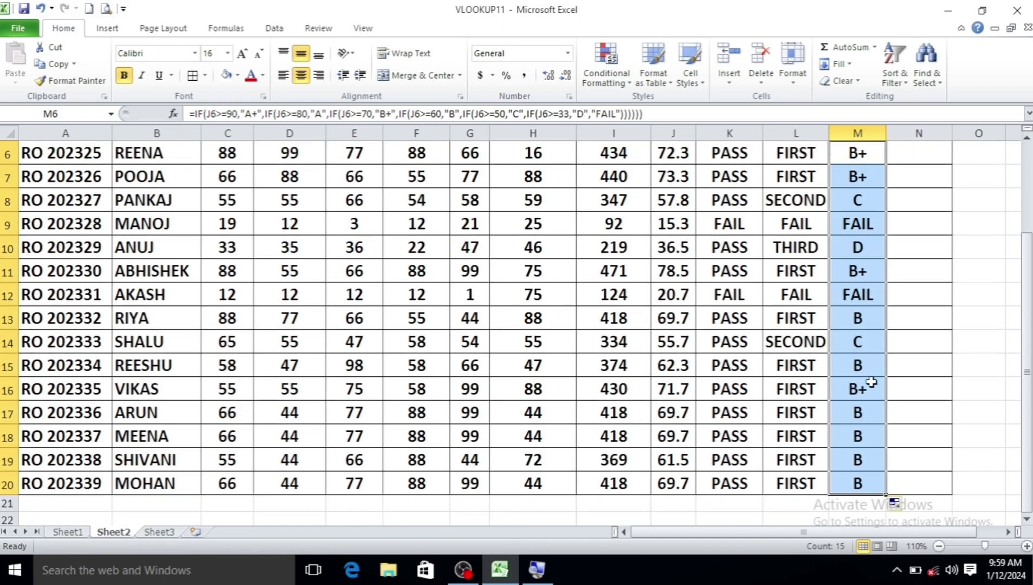
pyautogui.scroll(2, 866, 288)
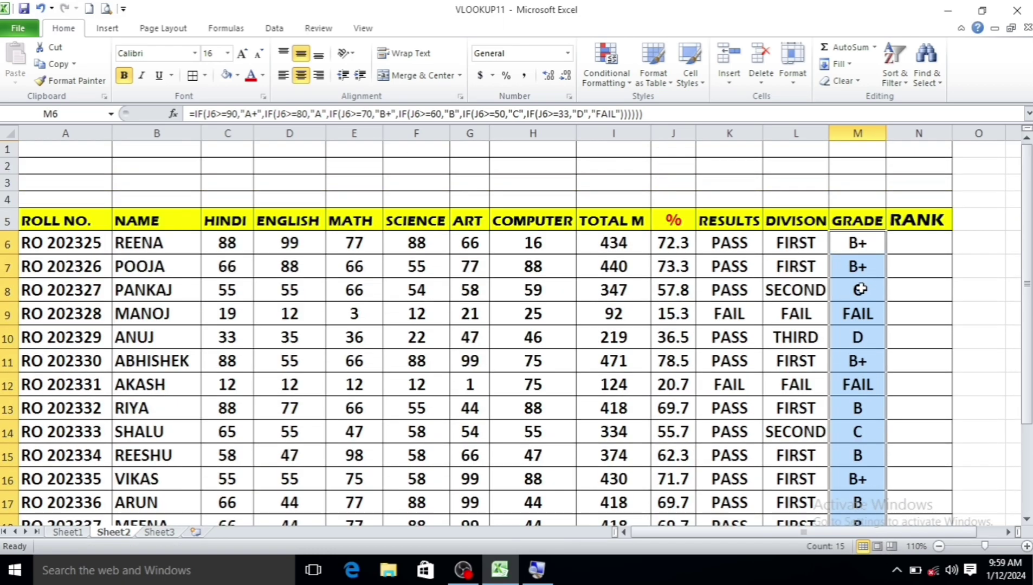
pyautogui.click(921, 247)
# Enter =RANK(J6,$J$6:J$20) in N6, ranking the first student 3rd
pyautogui.write('=')
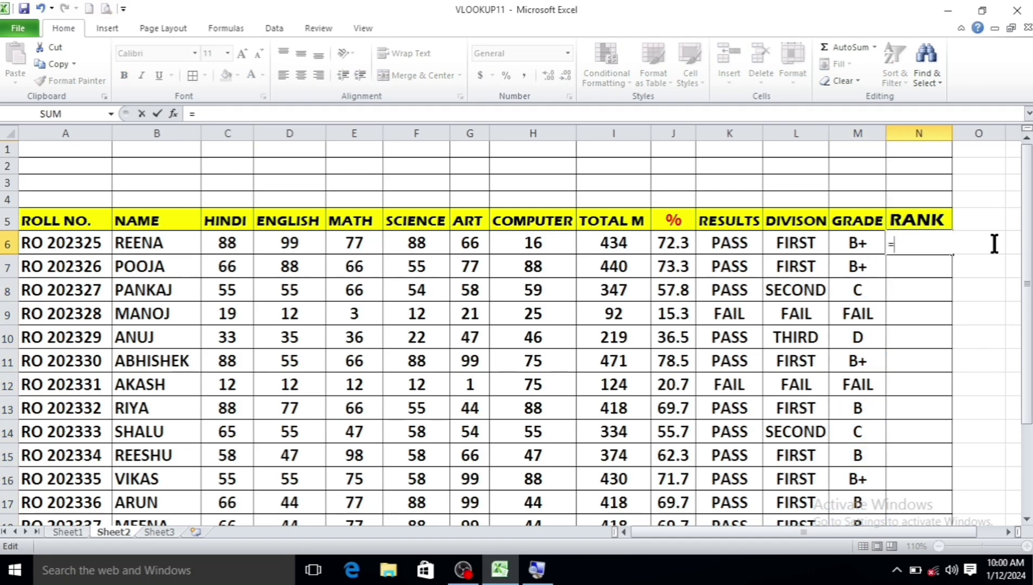
pyautogui.write('RANK(')
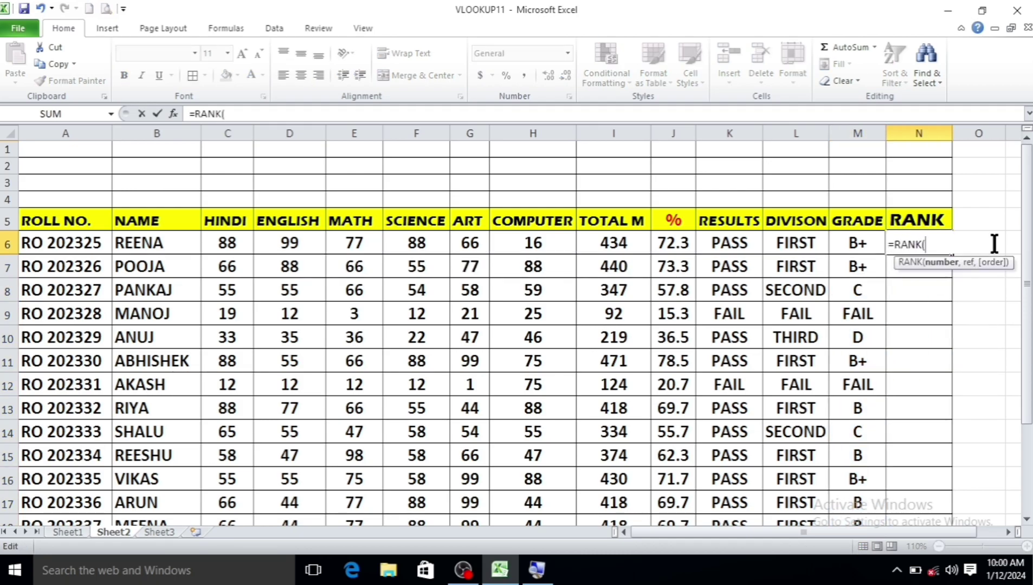
pyautogui.click(683, 241)
pyautogui.write(',')
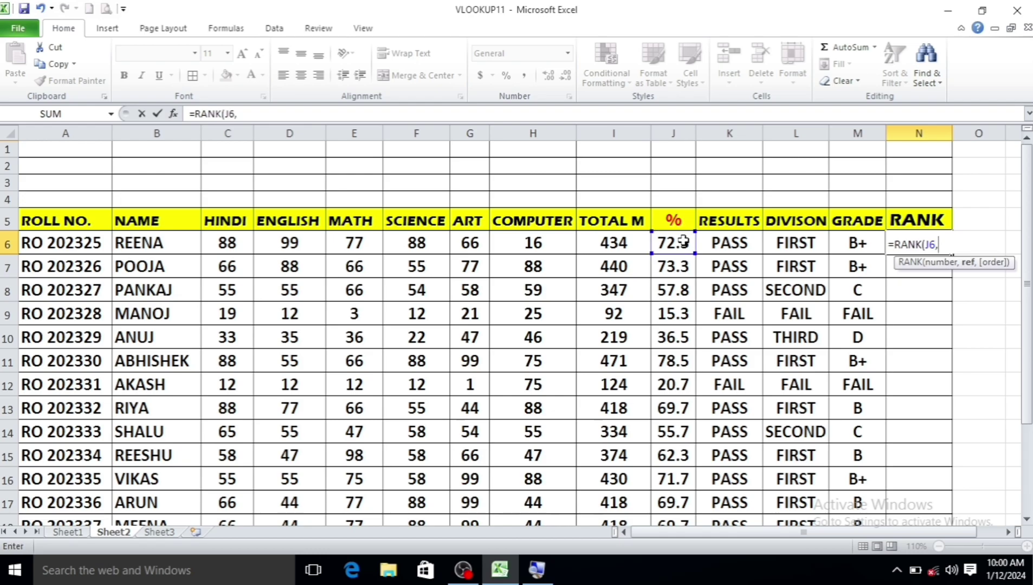
pyautogui.write('$J$')
pyautogui.write('6:')
pyautogui.write('J')
pyautogui.write('$2')
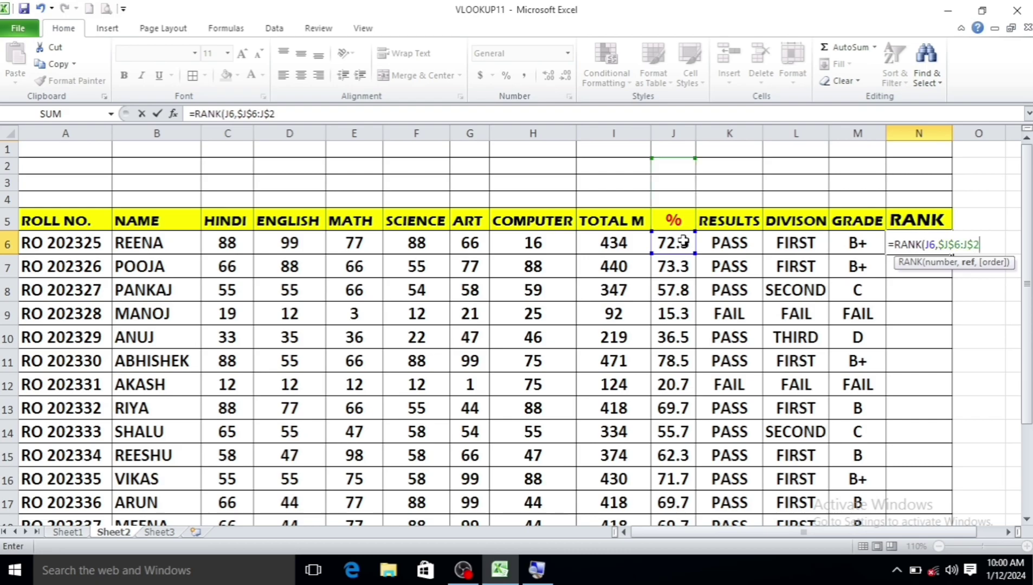
pyautogui.write('0')
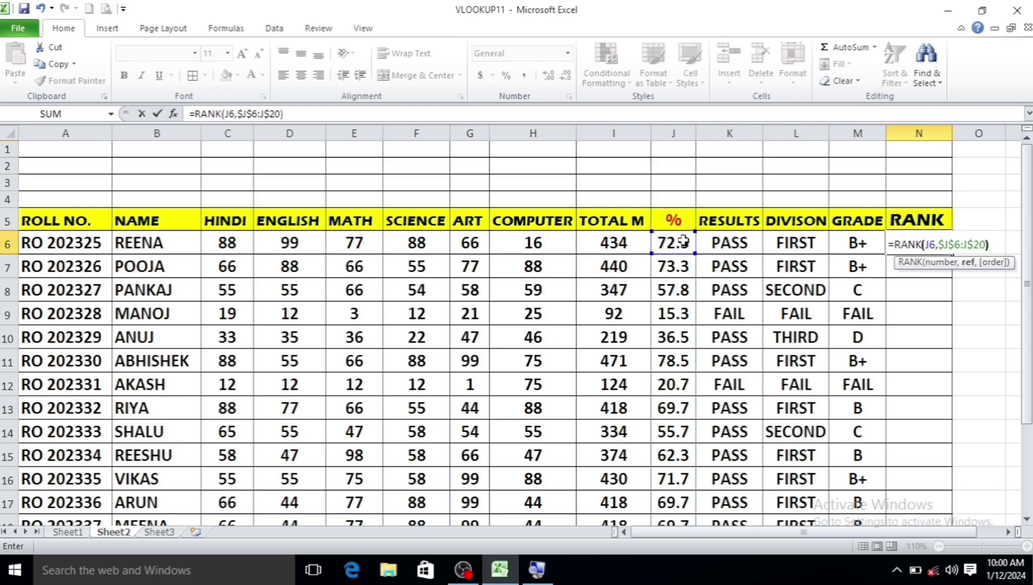
pyautogui.write(')')
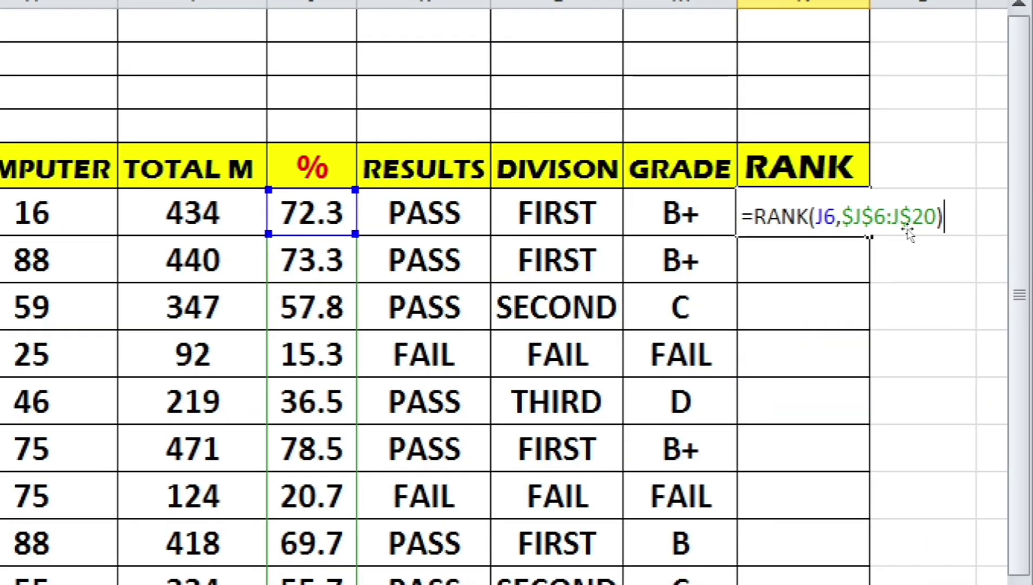
pyautogui.press('Return')
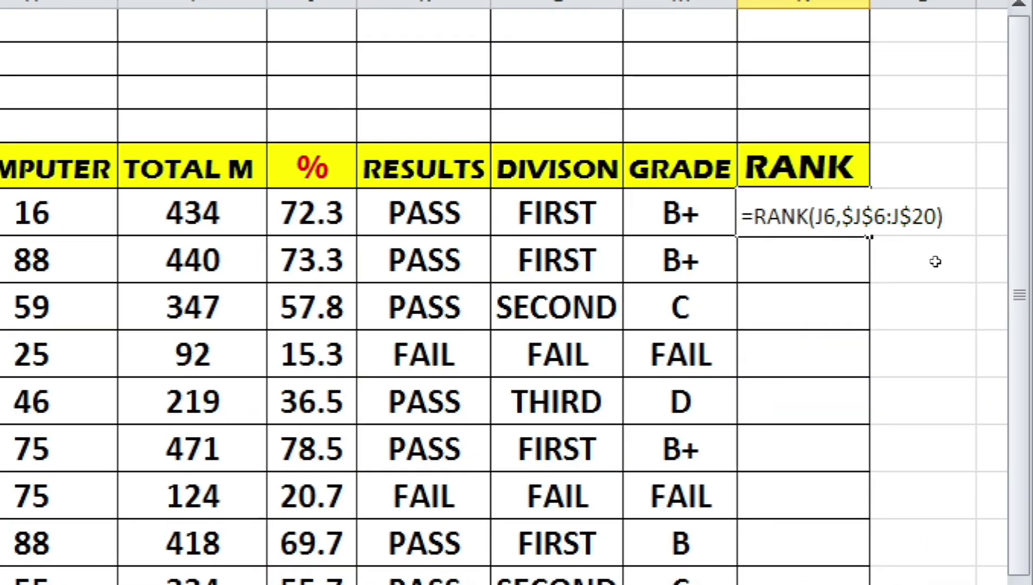
pyautogui.press('Up')
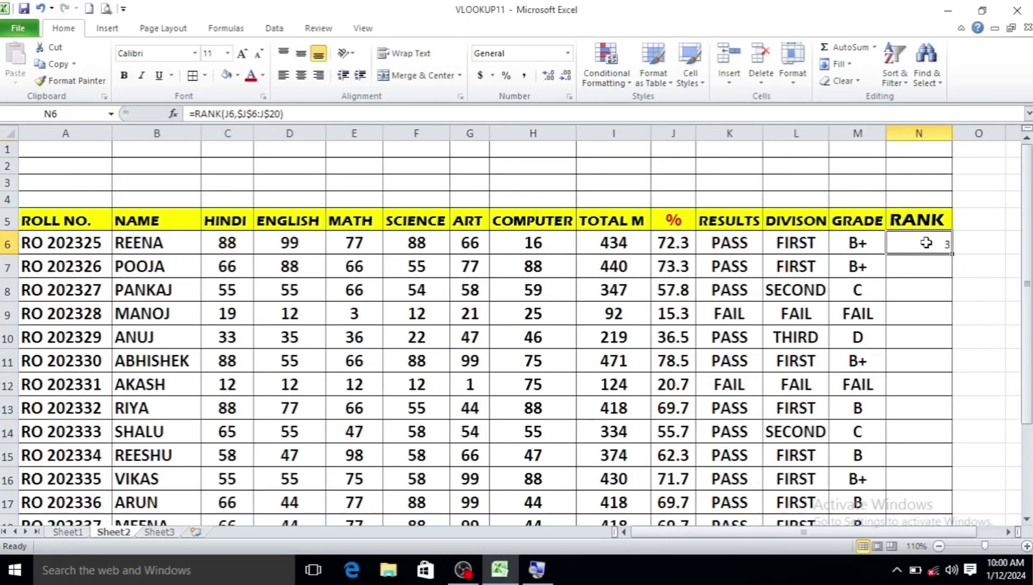
# Fill the RANK formula down N6:N20 with Ctrl+D so every student is ranked
pyautogui.moveTo(922, 238)
pyautogui.mouseDown()
pyautogui.moveTo(933, 536)
pyautogui.moveTo(930, 499)
pyautogui.mouseUp()
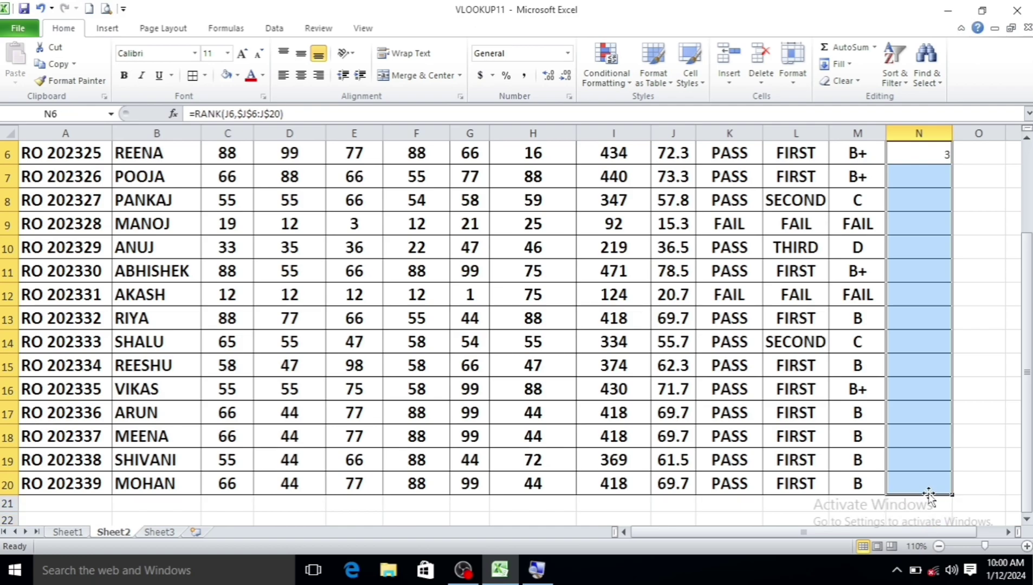
pyautogui.hotkey('ctrl', 'd')
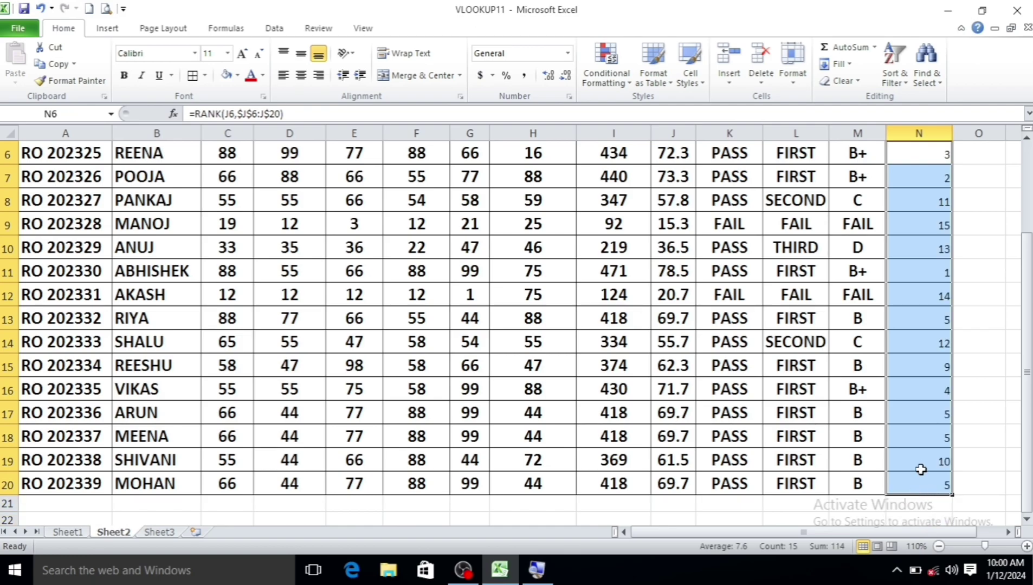
pyautogui.click(923, 277)
pyautogui.scroll(1, 920, 191)
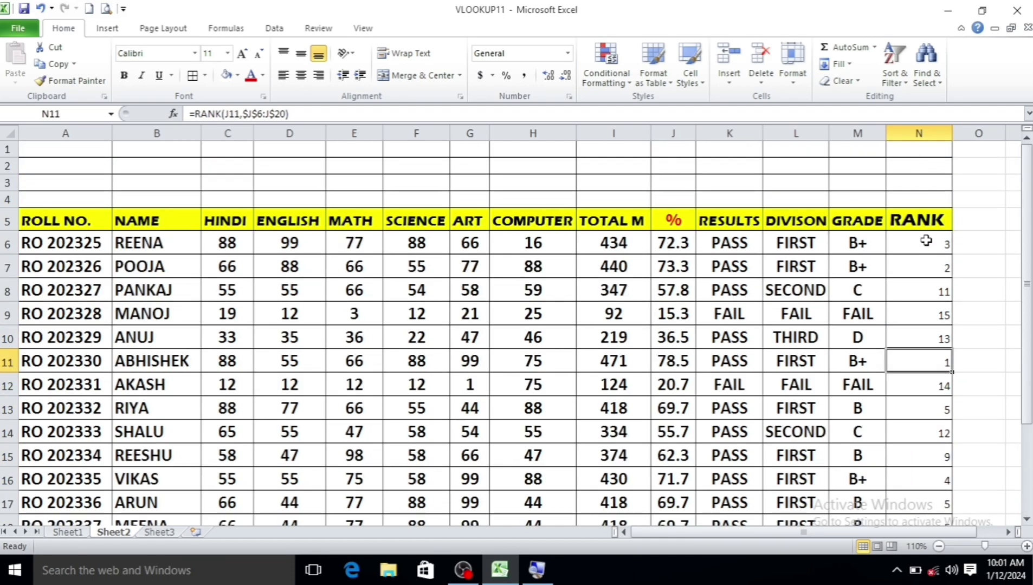
# Make the rank values in N6:N20 bold
pyautogui.moveTo(923, 239)
pyautogui.mouseDown()
pyautogui.moveTo(937, 511)
pyautogui.moveTo(937, 500)
pyautogui.mouseUp()
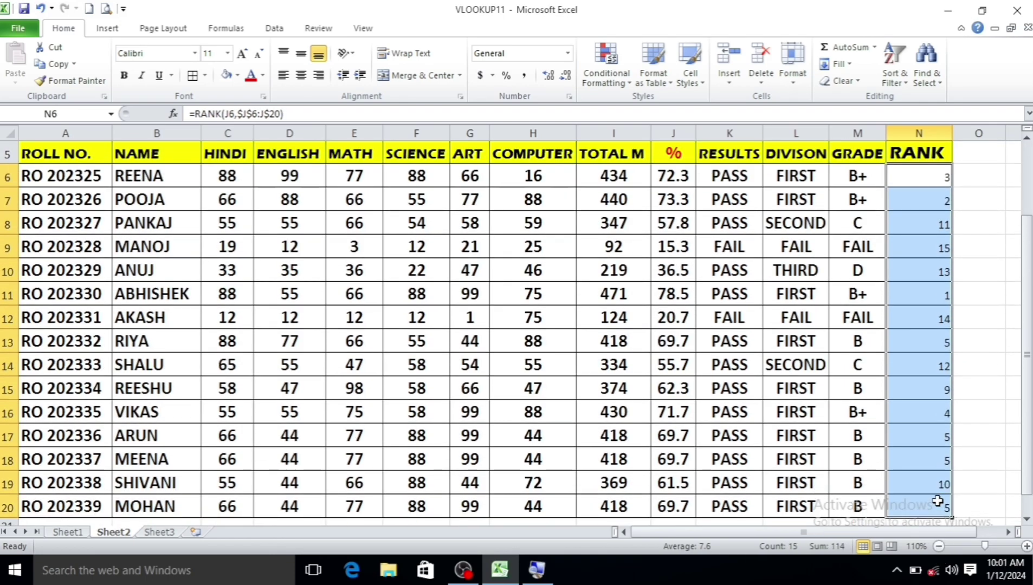
pyautogui.hotkey('ctrl', 'b')
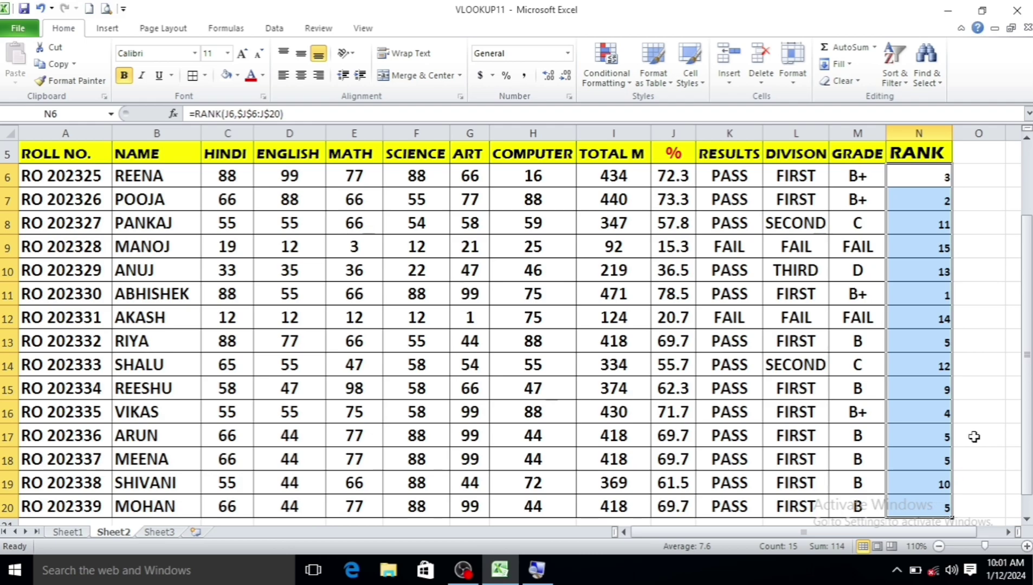
pyautogui.click(945, 322)
# Apply the PASS cell K6's large, centred formatting to the ranks N6:N20 with Format Painter
pyautogui.click(720, 173)
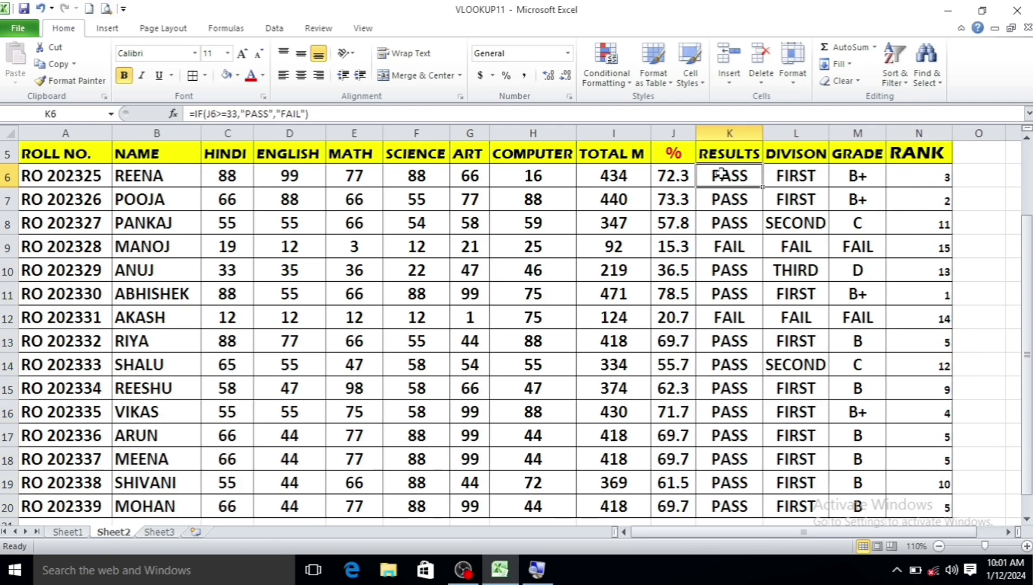
pyautogui.click(69, 80)
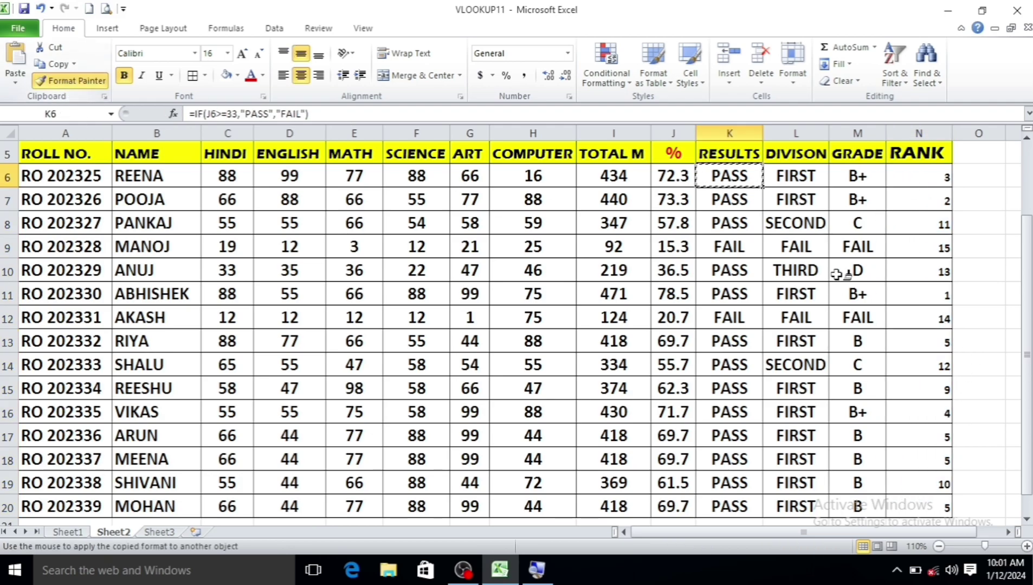
pyautogui.moveTo(908, 175); pyautogui.dragTo(918, 503)
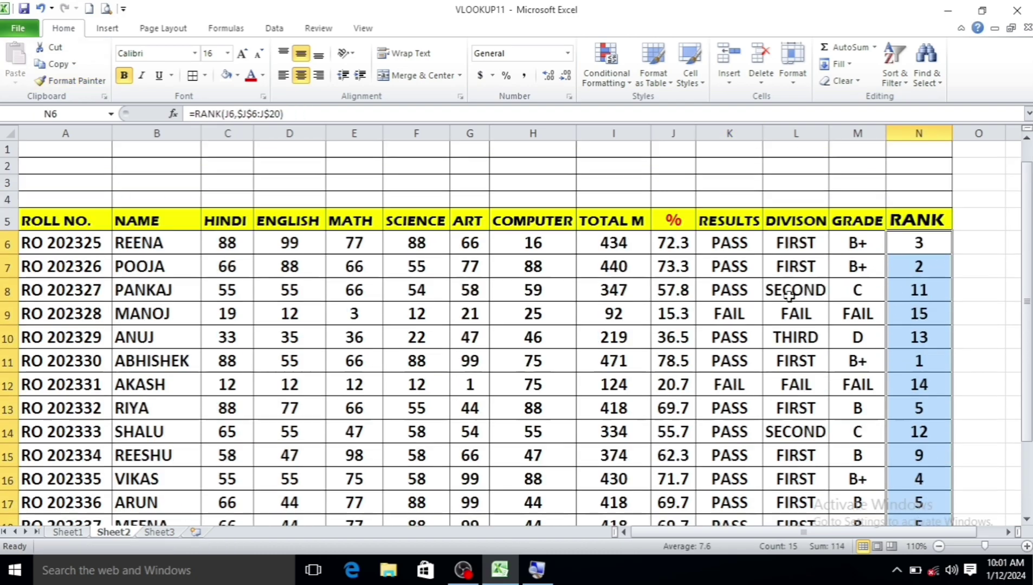
pyautogui.scroll(2, 790, 296)
pyautogui.scroll(-1, 215, 339)
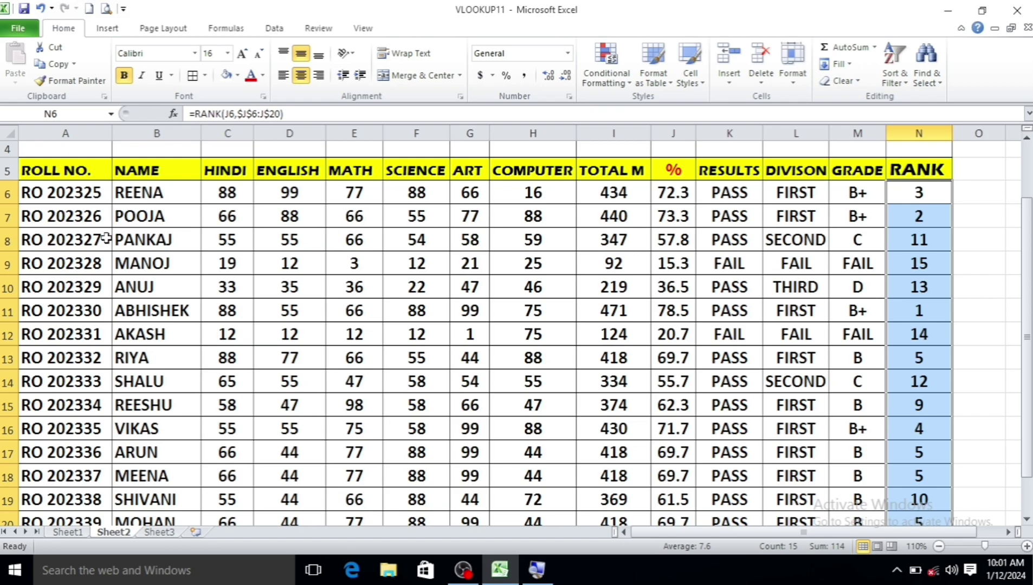